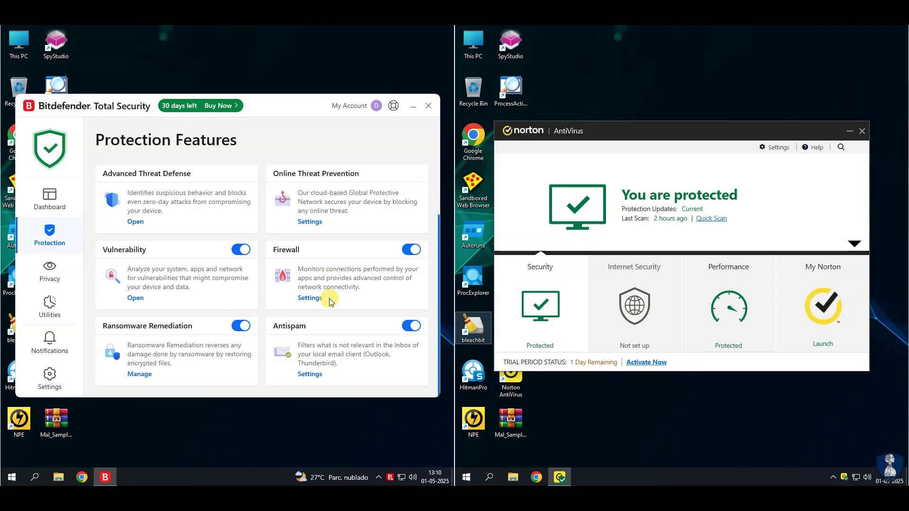
# - Set the Antivirus advanced threat actions to Move to quarantine and return to the protection features overview
pyautogui.scroll(5, 303, 284)
pyautogui.click(134, 213)
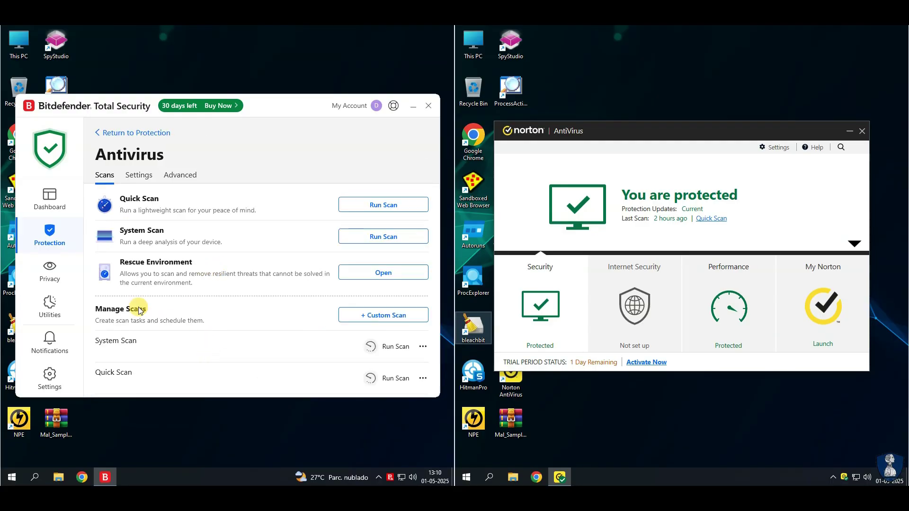
pyautogui.click(139, 174)
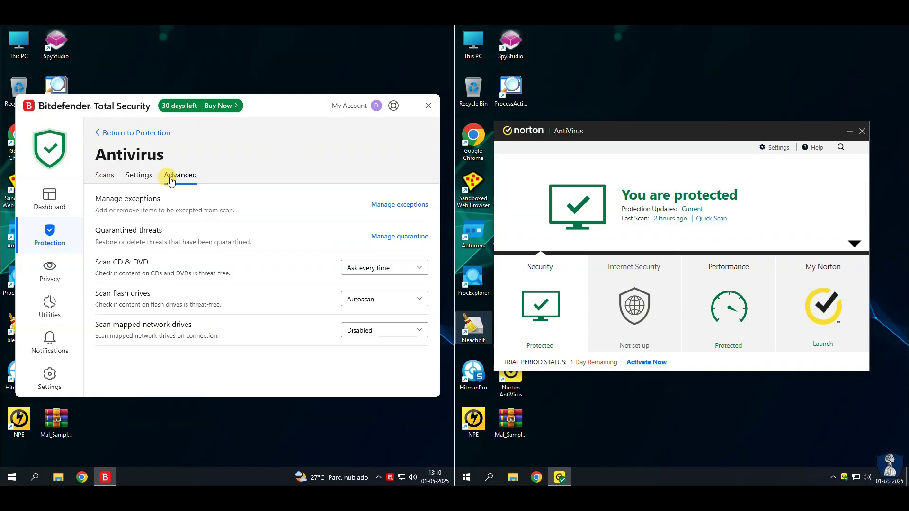
pyautogui.scroll(-5, 131, 254)
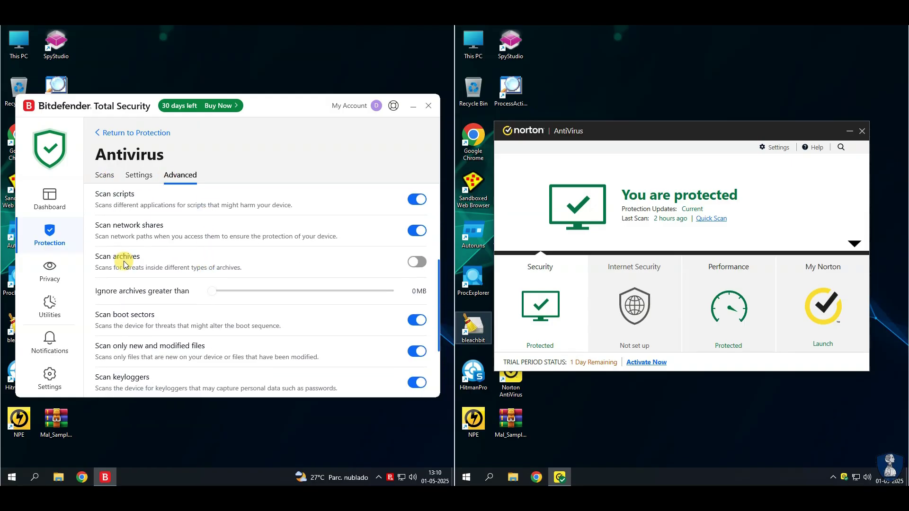
pyautogui.click(337, 343)
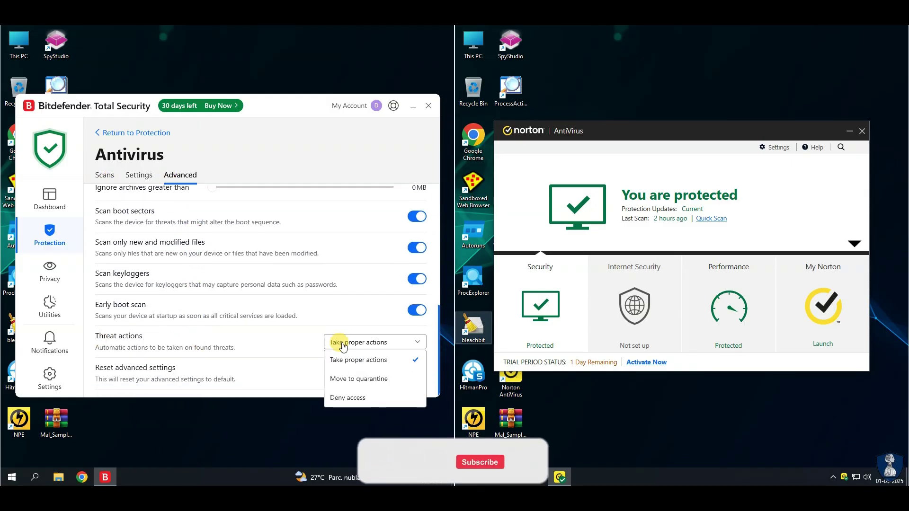
pyautogui.click(342, 379)
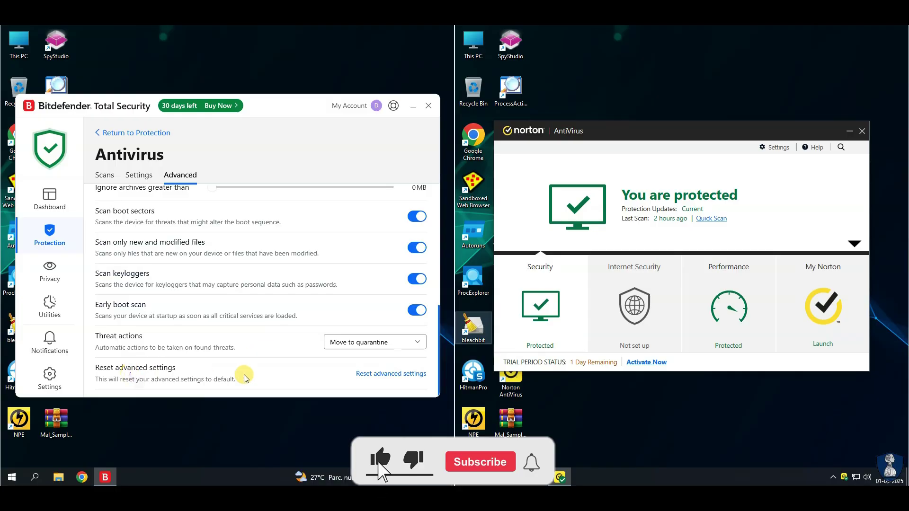
pyautogui.scroll(5, 247, 374)
pyautogui.click(136, 133)
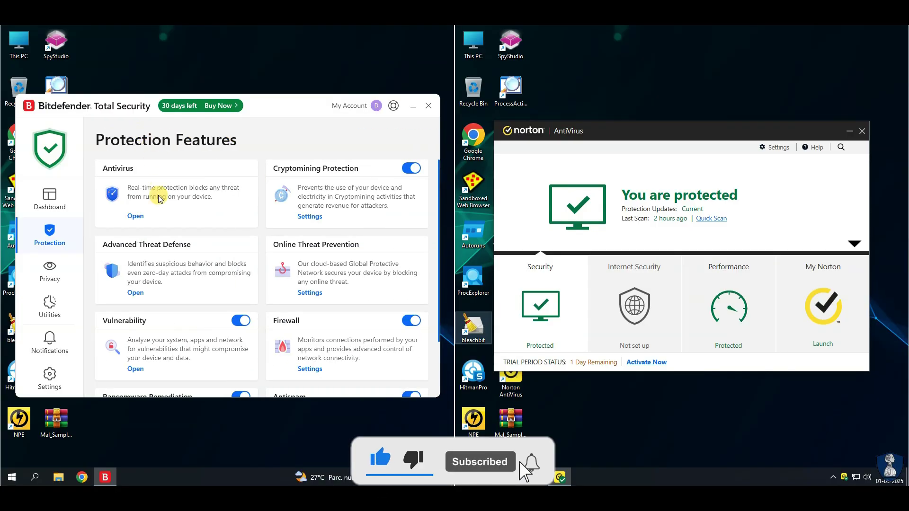
# - Review the Advanced Threat Defense settings and the Cryptomining Protection options
pyautogui.click(135, 293)
pyautogui.click(170, 175)
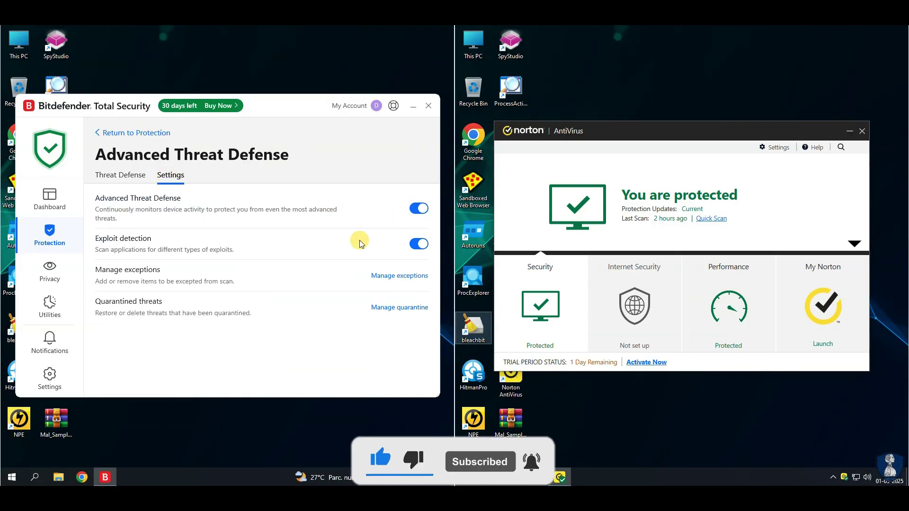
pyautogui.click(136, 133)
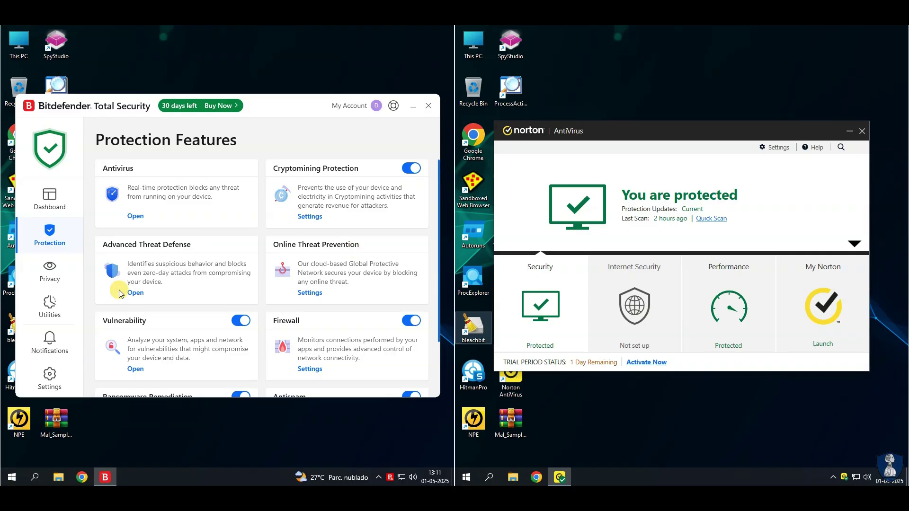
pyautogui.click(303, 218)
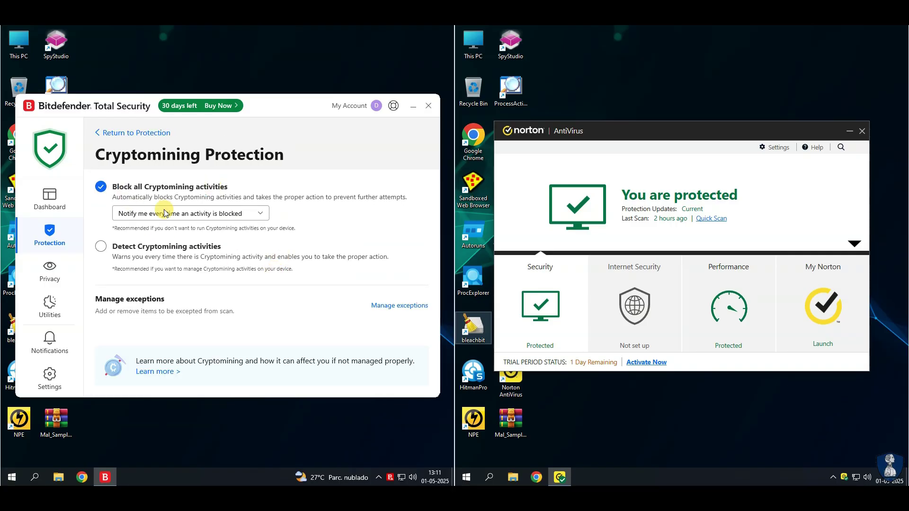
pyautogui.click(113, 133)
# - Review the web and network protection options of Online Threat Prevention
pyautogui.click(305, 285)
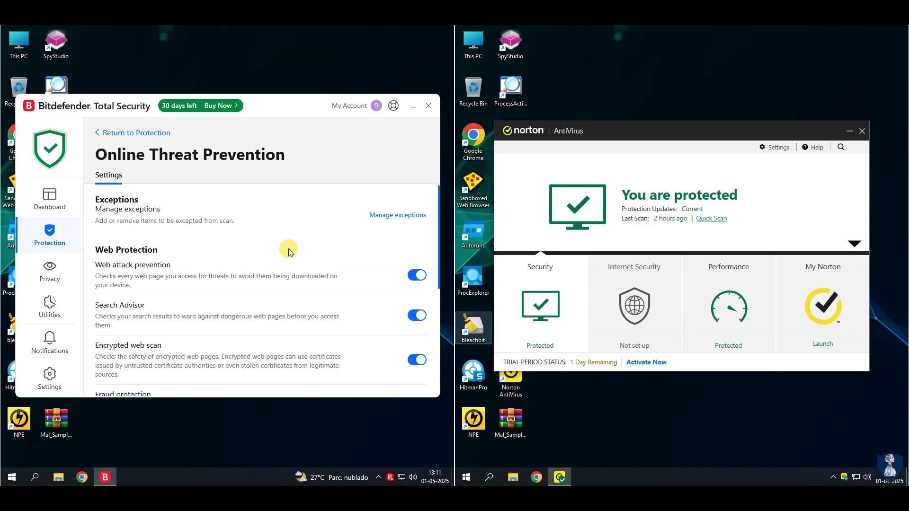
pyautogui.scroll(-5, 212, 308)
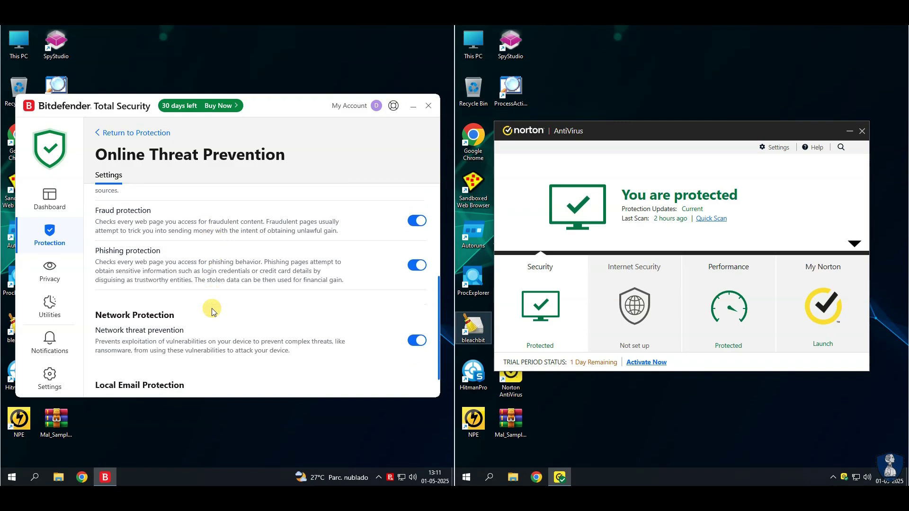
pyautogui.scroll(5, 372, 283)
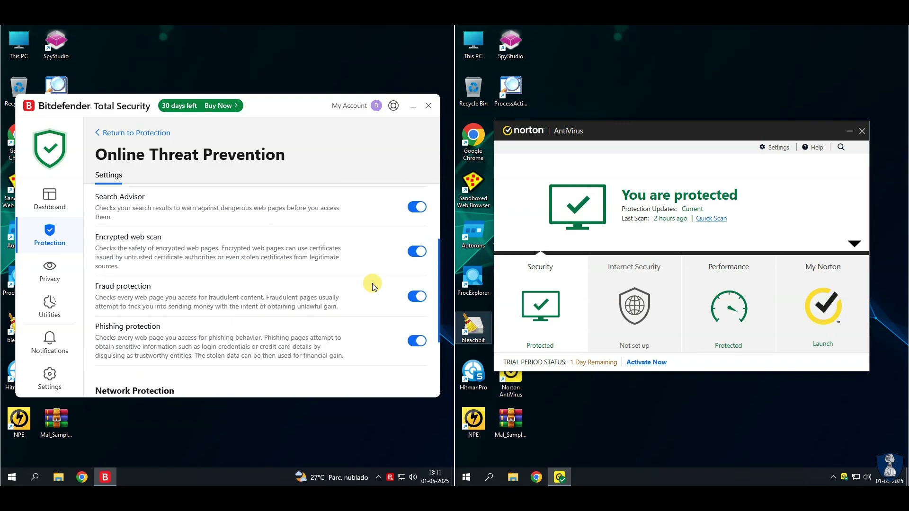
pyautogui.click(112, 135)
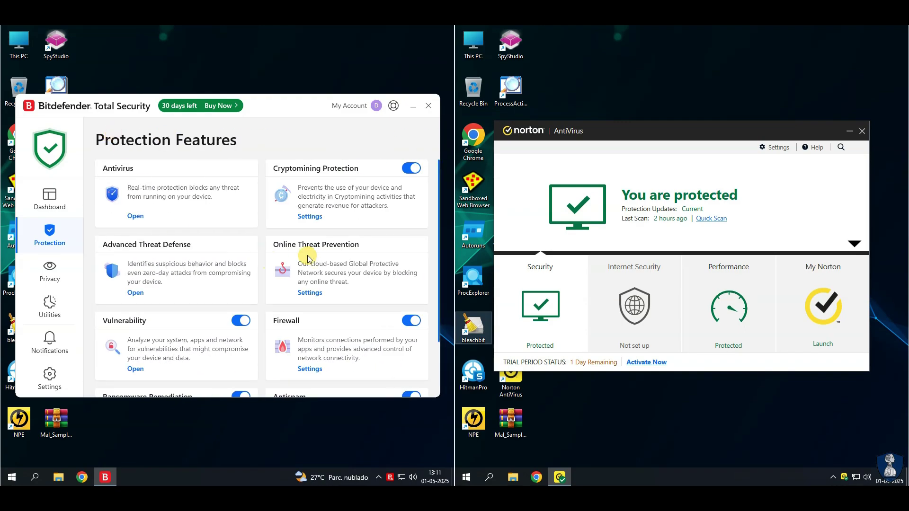
# - Inspect the Vulnerability feature's Wi-Fi Security Advisor and its settings
pyautogui.click(131, 369)
pyautogui.click(198, 176)
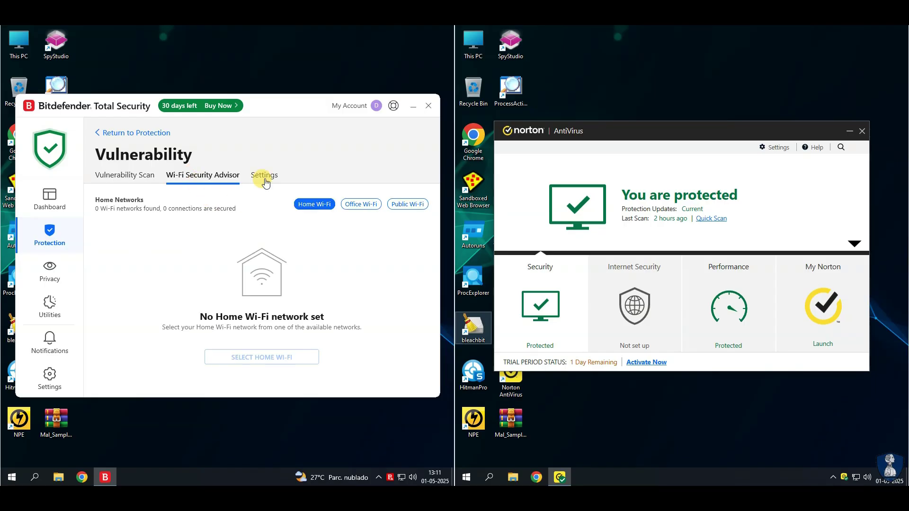
pyautogui.click(265, 180)
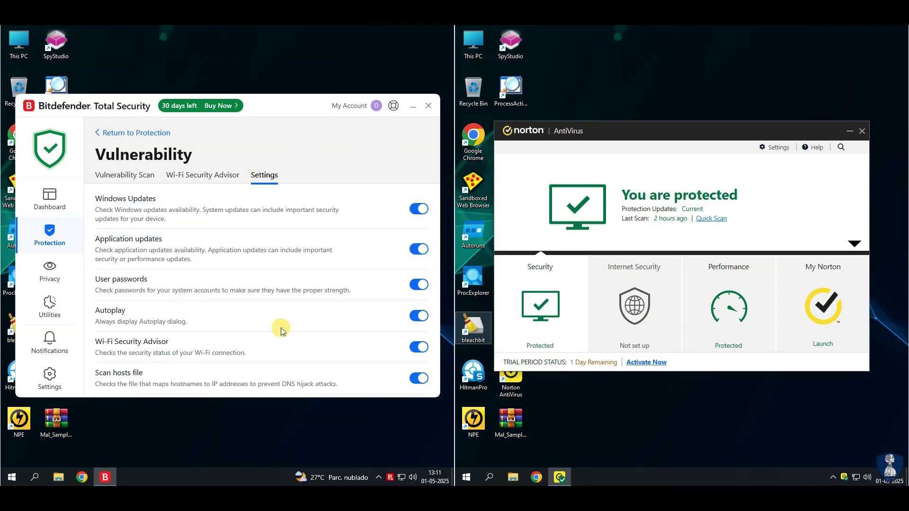
pyautogui.click(129, 133)
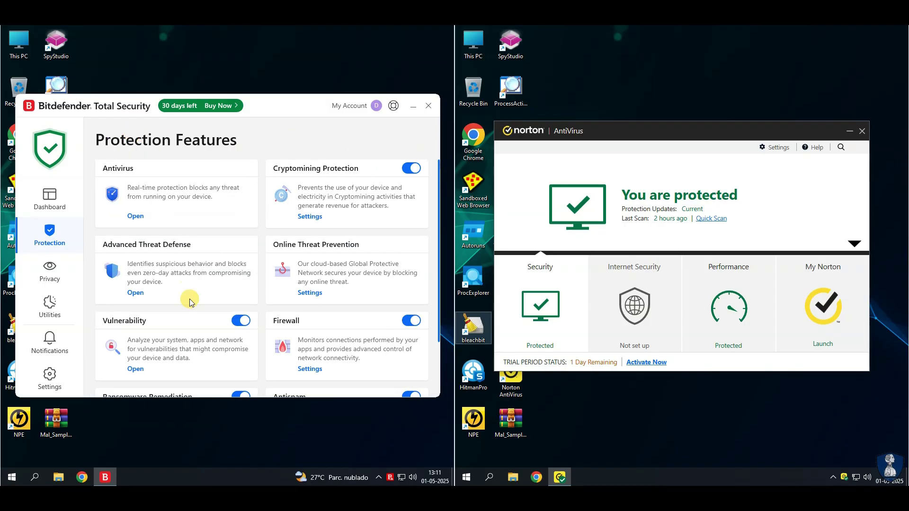
# - Examine the Firewall's application access, rules, network adapters and settings
pyautogui.scroll(-1, 189, 300)
pyautogui.click(306, 312)
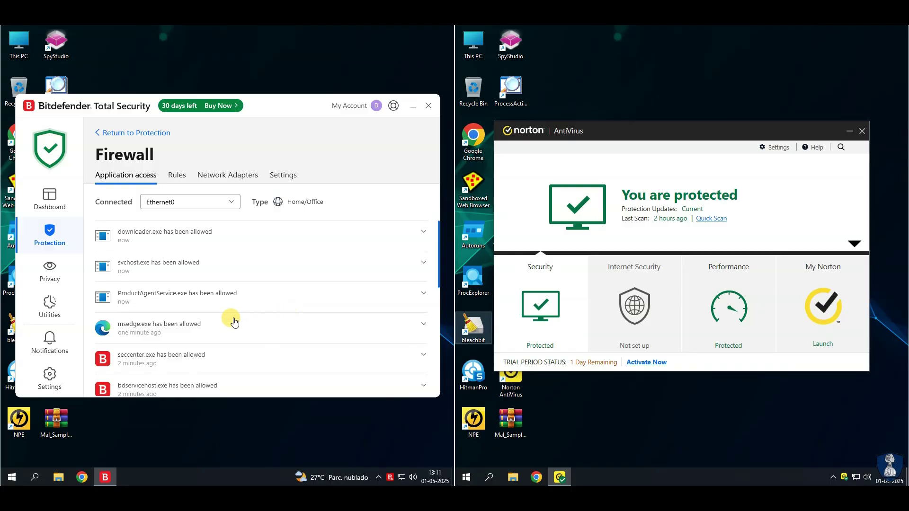
pyautogui.click(177, 174)
pyautogui.click(211, 176)
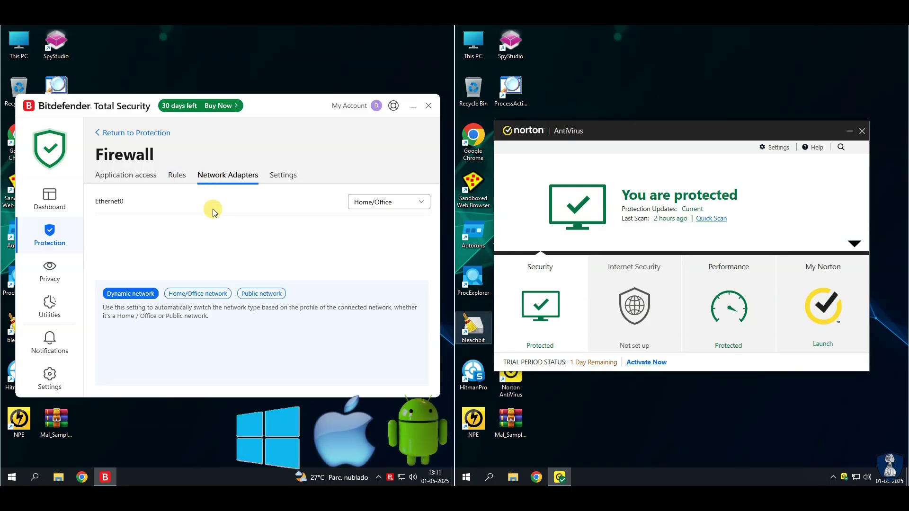
pyautogui.click(282, 178)
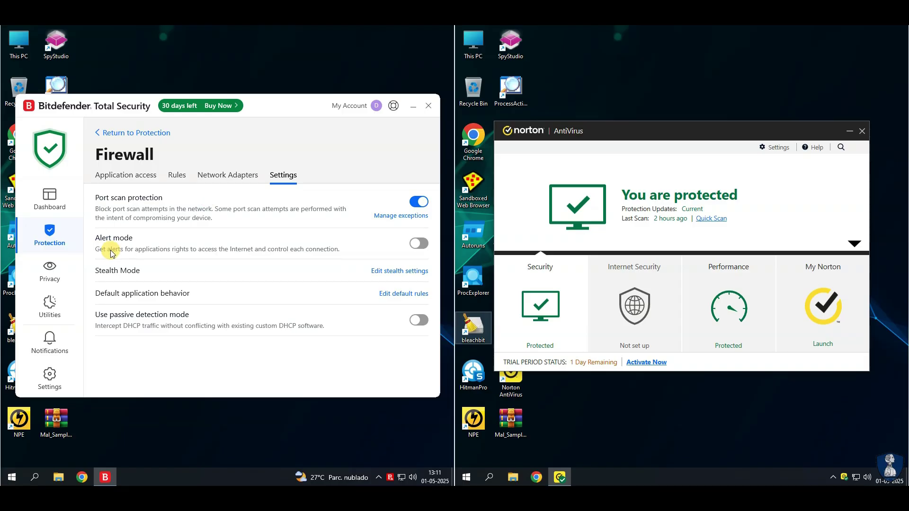
pyautogui.click(131, 137)
# - Check the automatic restore and file restore settings of Ransomware Remediation
pyautogui.scroll(-1, 193, 290)
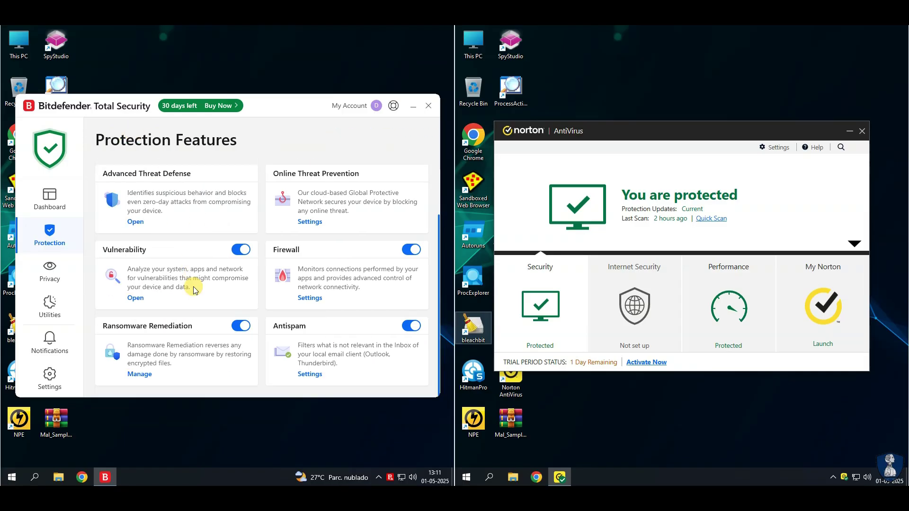
pyautogui.click(140, 375)
pyautogui.click(153, 179)
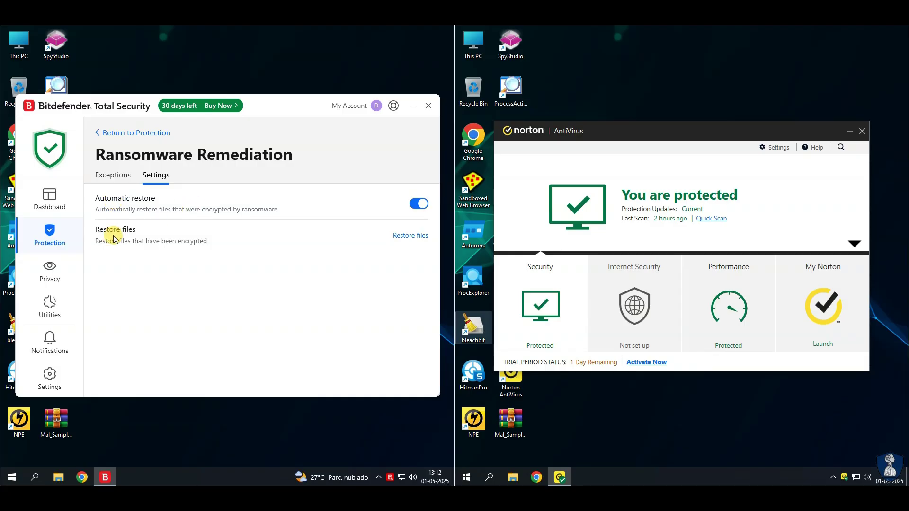
pyautogui.click(134, 133)
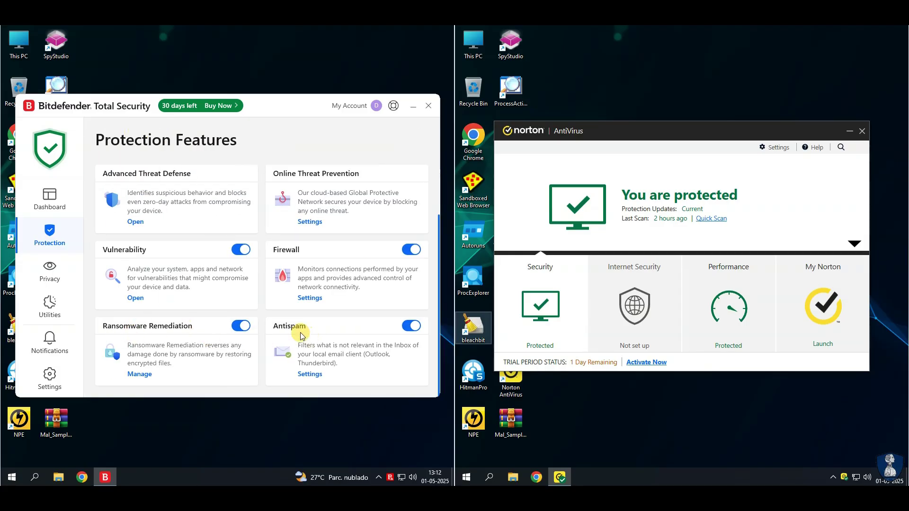
# - Enable Block logograms (Asian) and Block Cyrillic in the Antispam settings
pyautogui.click(309, 375)
pyautogui.click(192, 180)
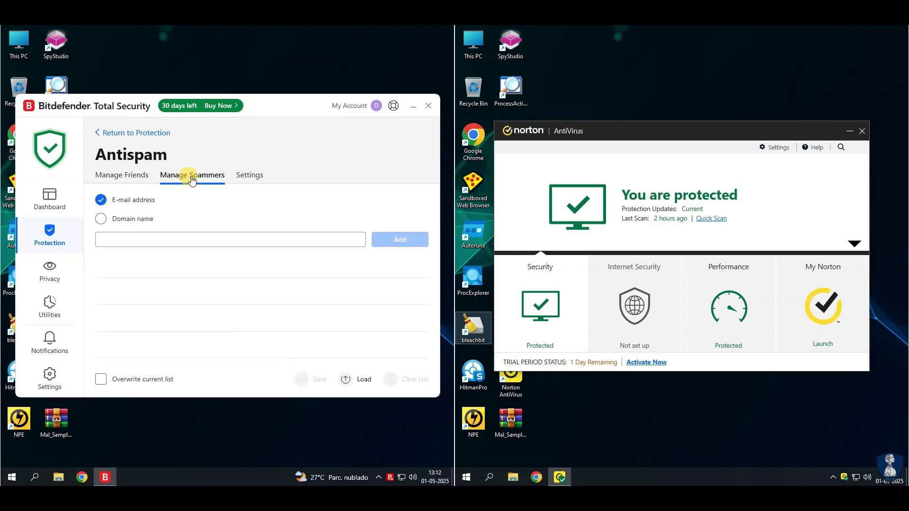
pyautogui.click(250, 176)
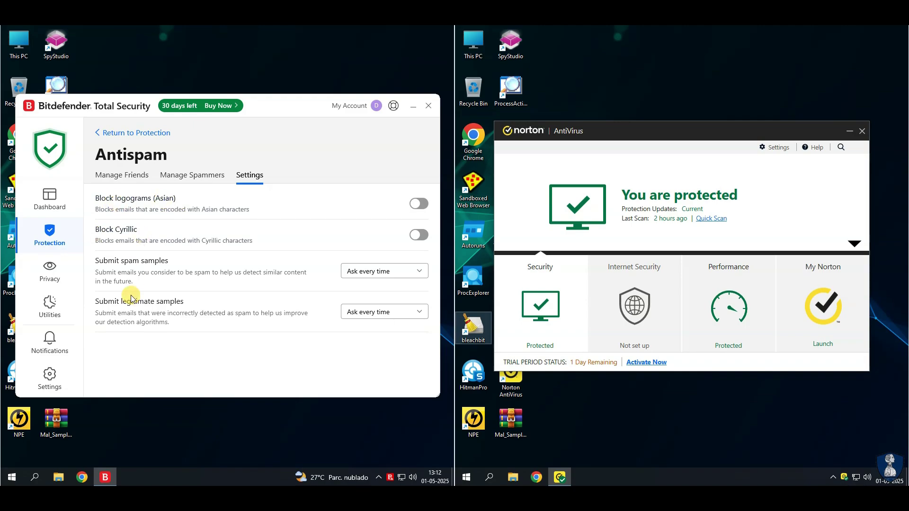
pyautogui.click(419, 204)
pyautogui.click(419, 234)
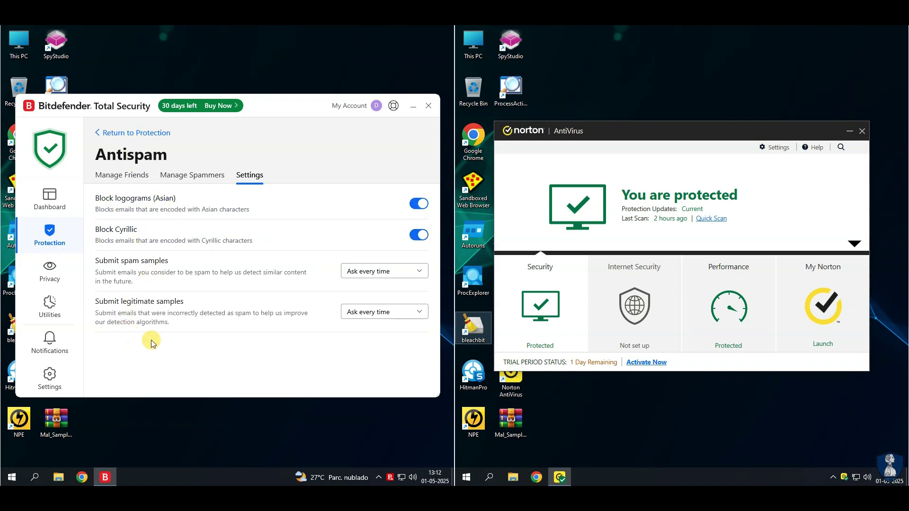
pyautogui.click(163, 141)
# - Review the Safepay settings among the privacy features
pyautogui.scroll(3, 344, 295)
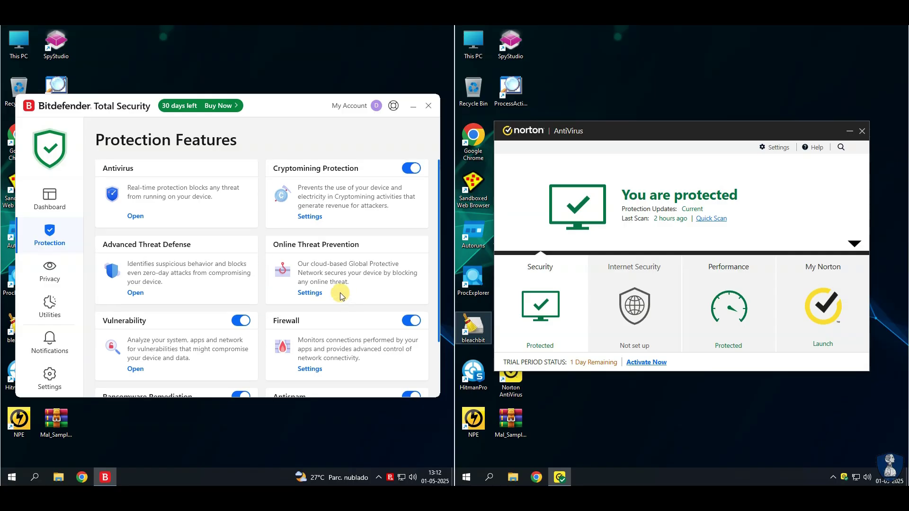
pyautogui.click(50, 271)
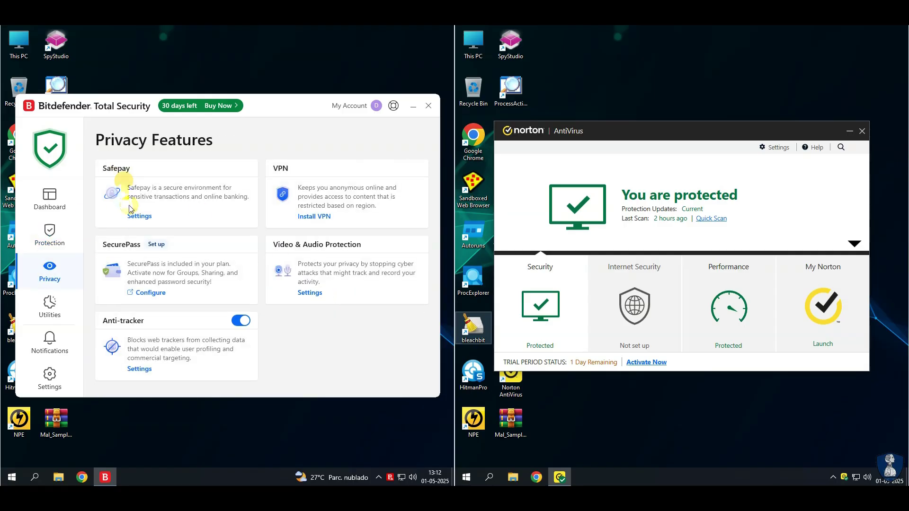
pyautogui.click(129, 219)
pyautogui.click(141, 176)
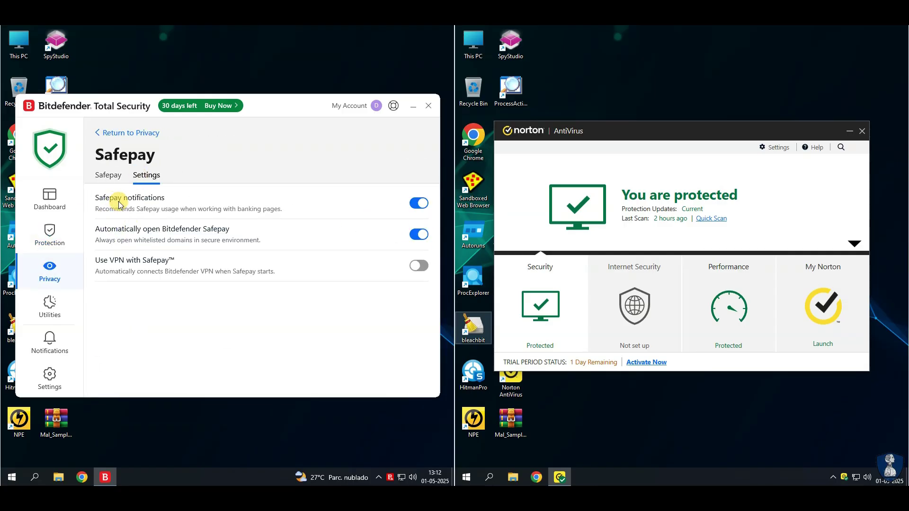
pyautogui.click(127, 134)
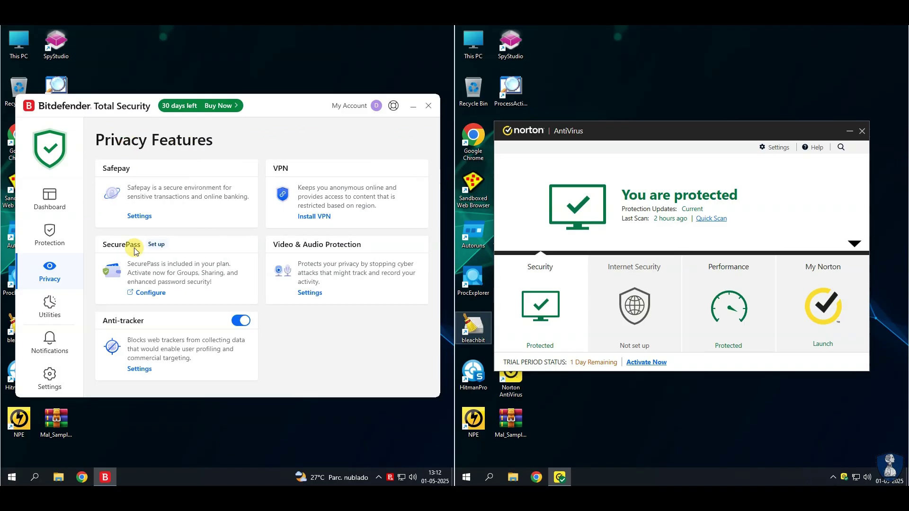
# - Examine the Video & Audio Protection options for webcam and microphone, and the Anti-tracker browser settings
pyautogui.click(312, 294)
pyautogui.click(186, 175)
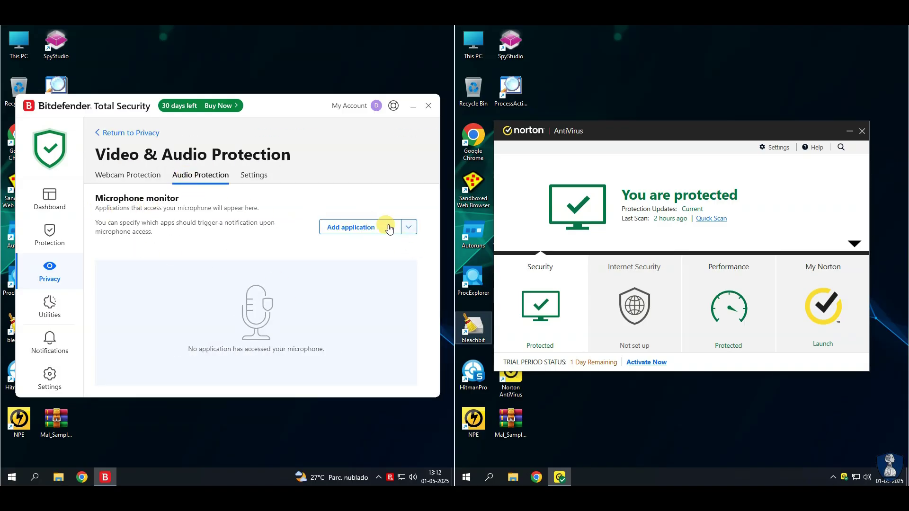
pyautogui.click(253, 175)
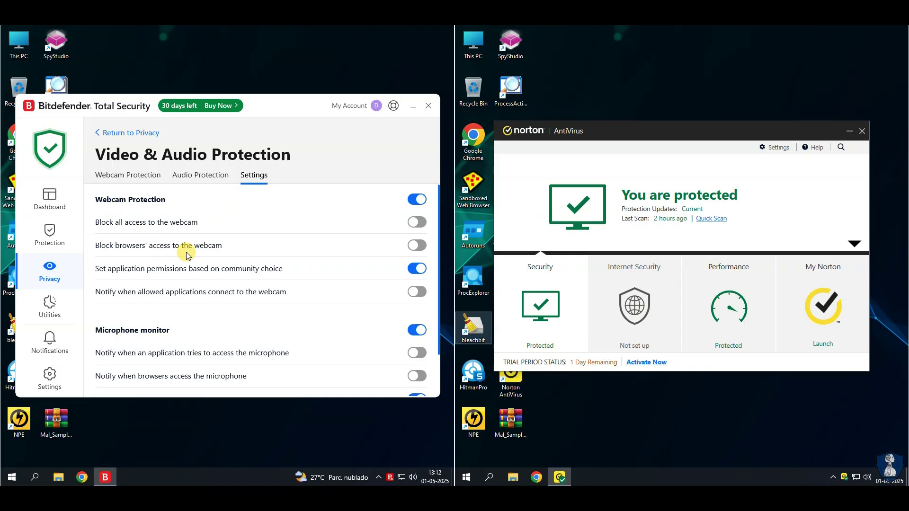
pyautogui.scroll(-2, 186, 256)
pyautogui.scroll(2, 186, 255)
pyautogui.scroll(-2, 186, 256)
pyautogui.click(125, 133)
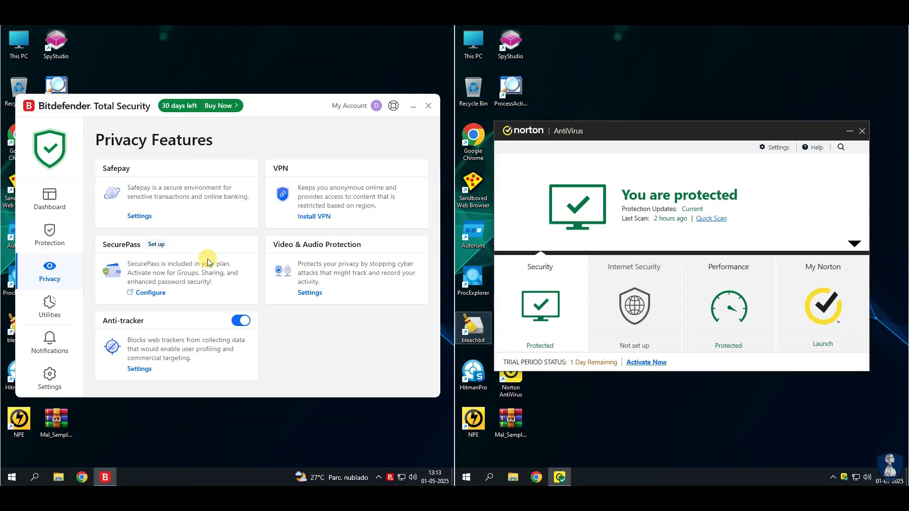
pyautogui.click(140, 369)
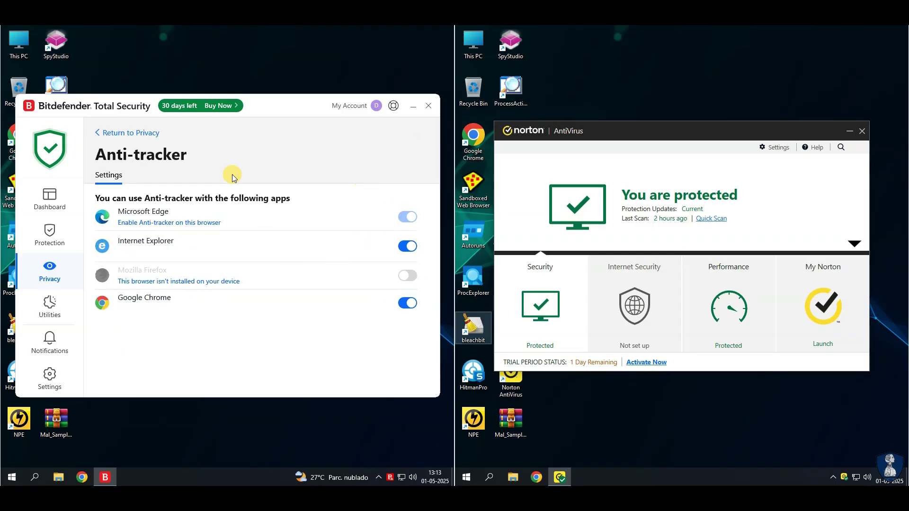
pyautogui.click(121, 135)
# - Review the automatic and manual activation profiles among the utilities, from Work Profile to Battery Mode Profile
pyautogui.click(47, 305)
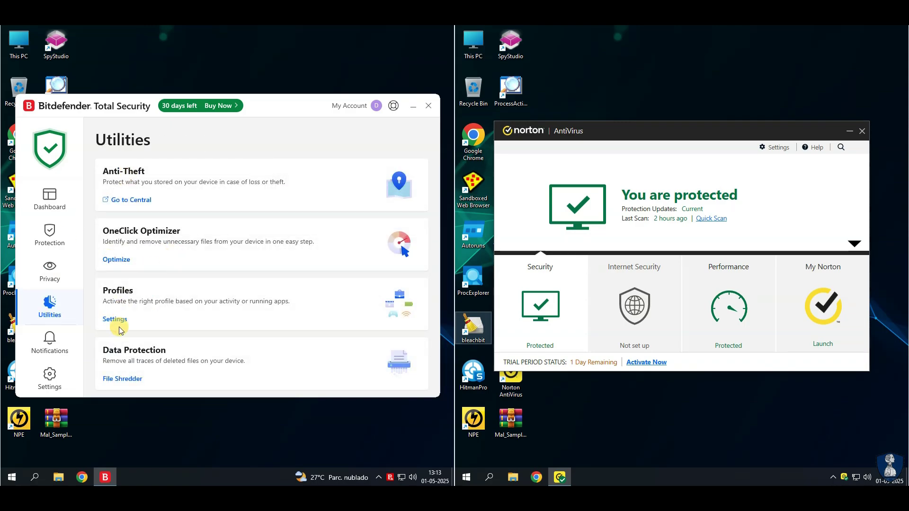
pyautogui.click(114, 320)
pyautogui.scroll(-1, 204, 216)
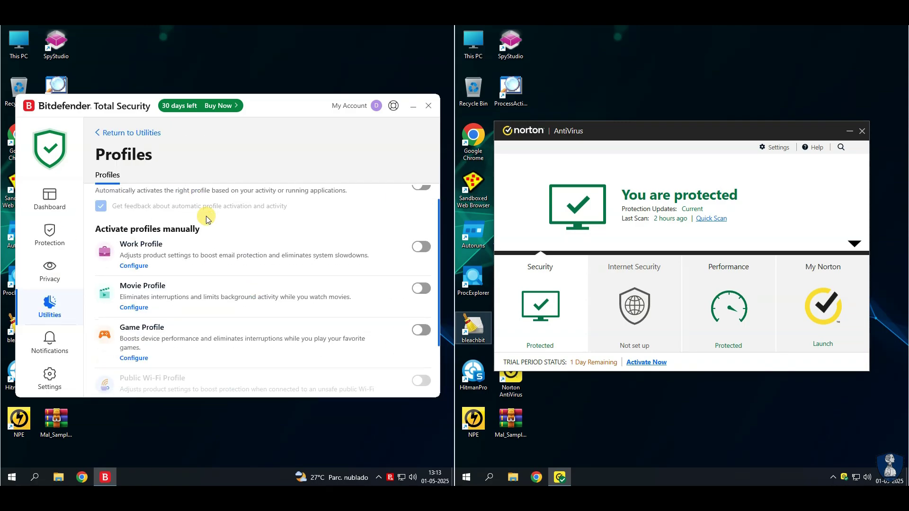
pyautogui.scroll(-2, 142, 327)
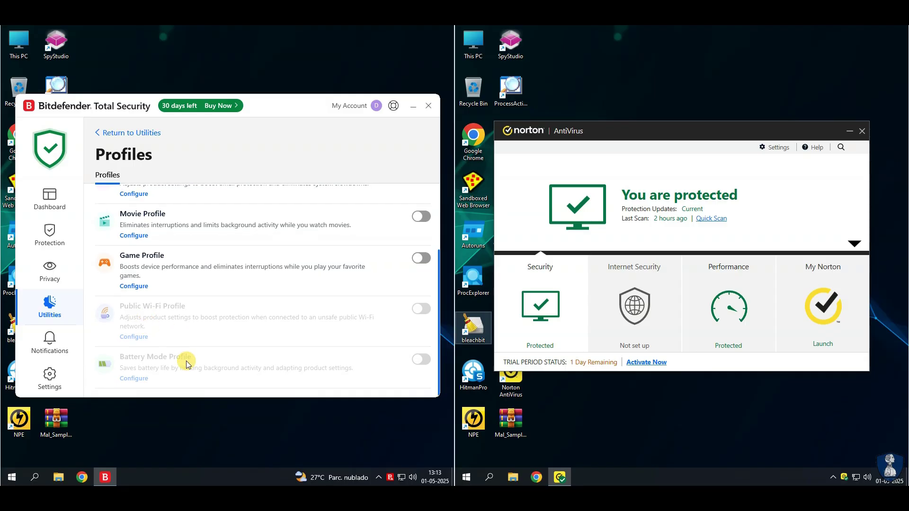
pyautogui.scroll(4, 184, 357)
pyautogui.hotkey('alt', 'Left')
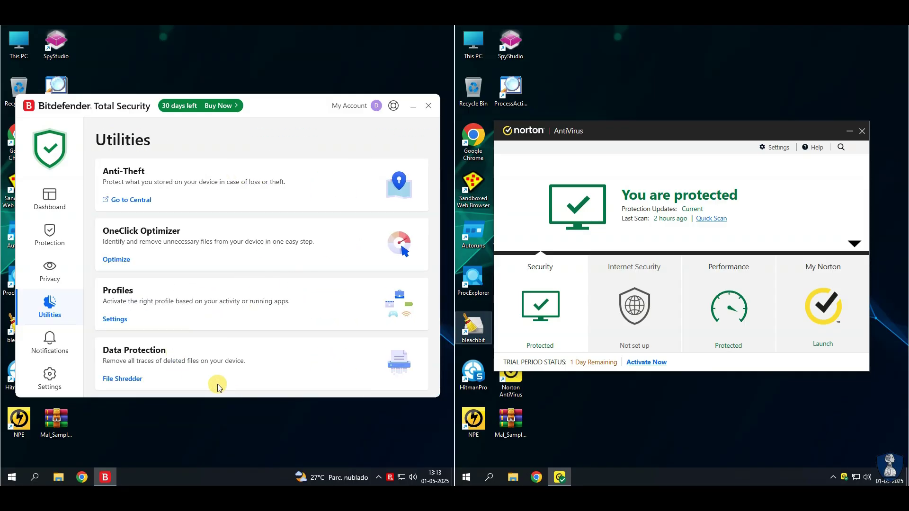
# - Check the File Shredder and OneClick Optimizer utilities without running them, and return to the Dashboard
pyautogui.click(125, 381)
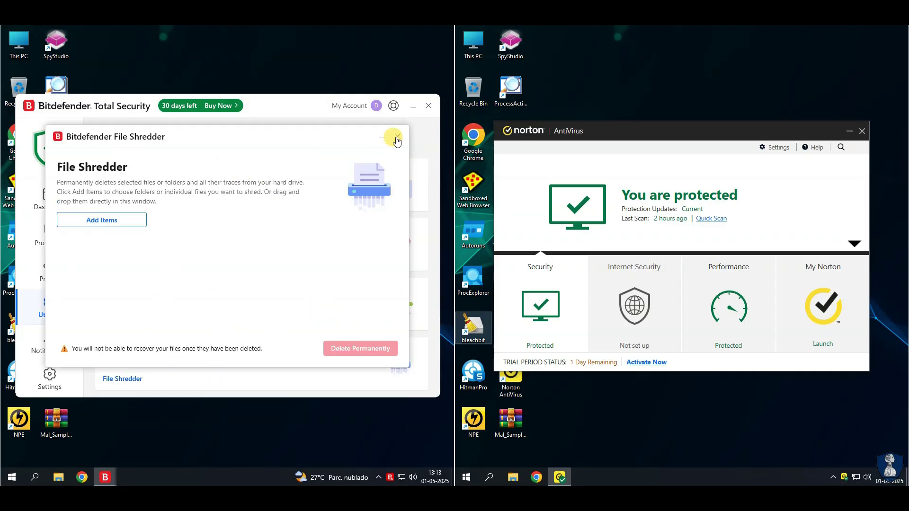
pyautogui.click(397, 138)
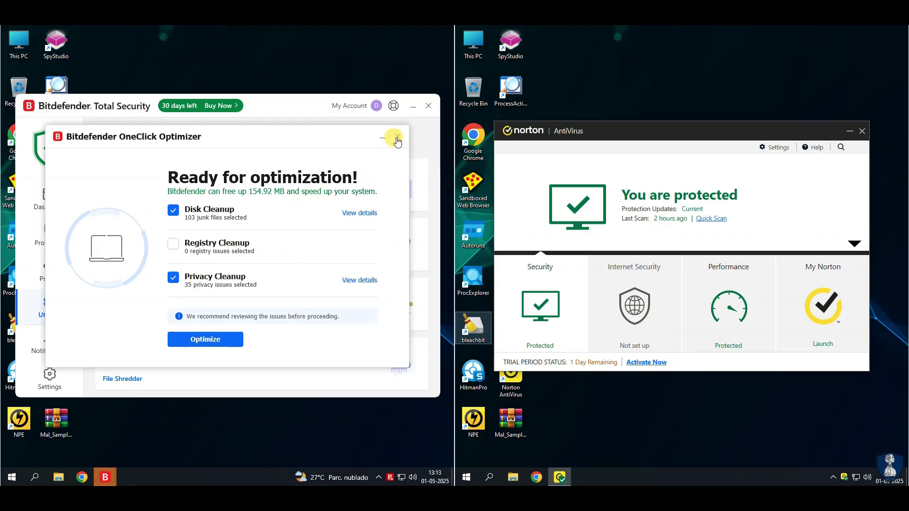
pyautogui.click(398, 137)
pyautogui.click(43, 207)
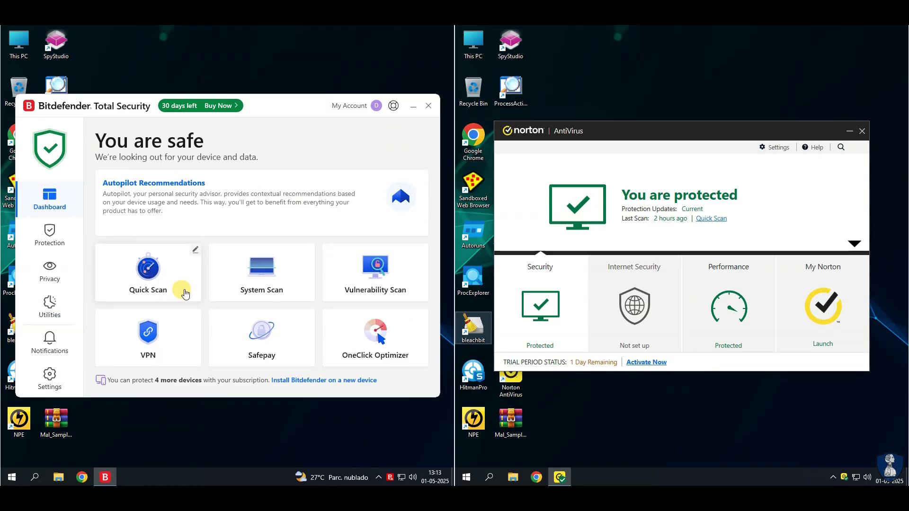
# - Switch to Chrome and turn off Special offers in the Bitdefender Anti-tracker extension settings, then close the browser
pyautogui.click(82, 477)
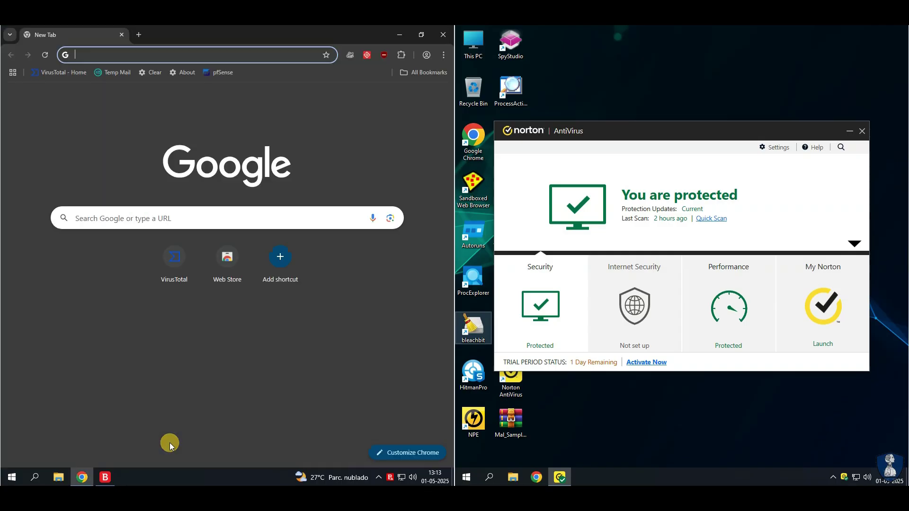
pyautogui.click(367, 54)
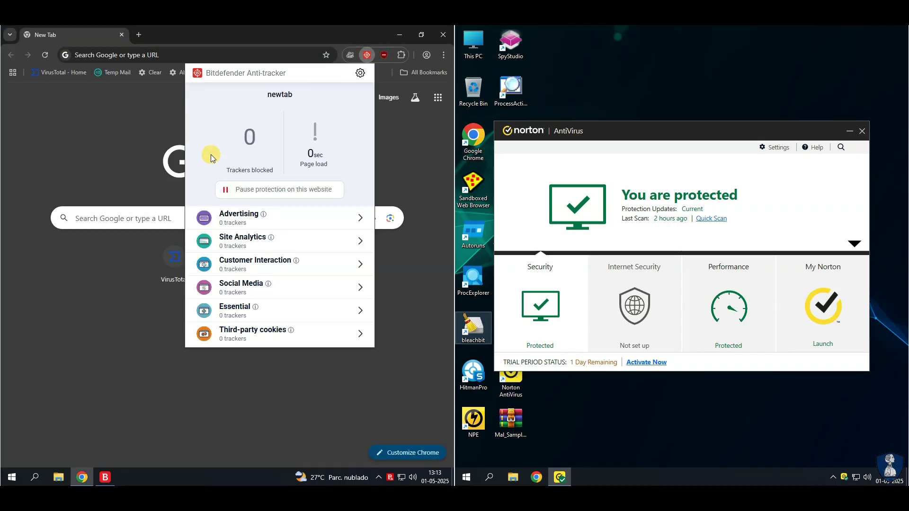
pyautogui.click(359, 75)
pyautogui.click(353, 154)
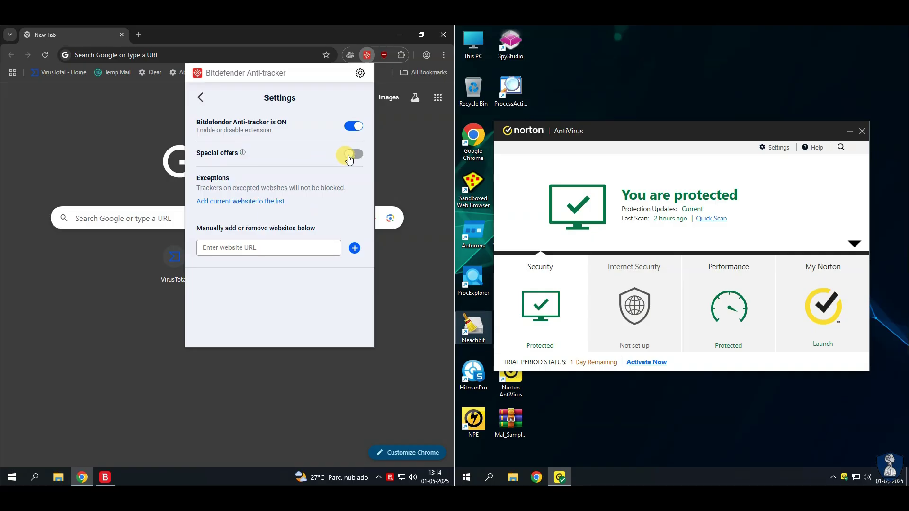
pyautogui.click(201, 97)
pyautogui.click(153, 126)
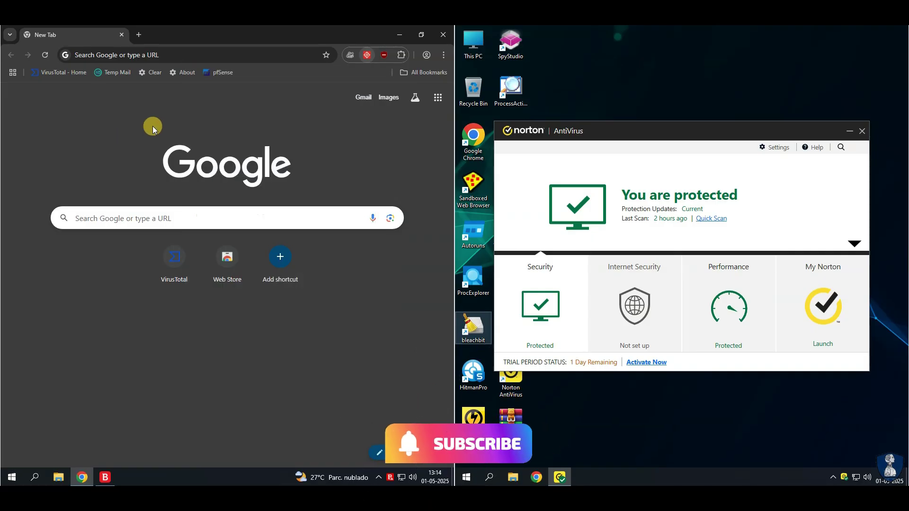
pyautogui.click(441, 35)
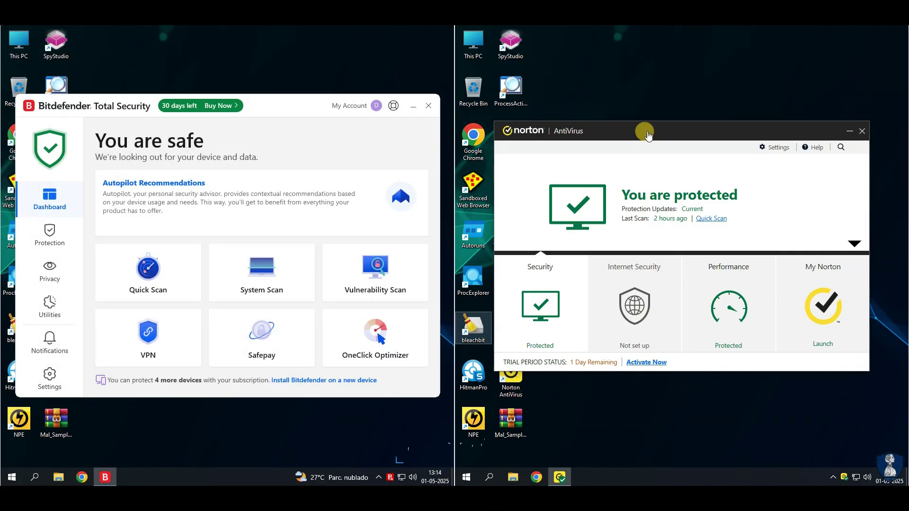
# - In Norton AntiVirus, set Boot Time Protection to Normal in the Antivirus settings
pyautogui.click(641, 207)
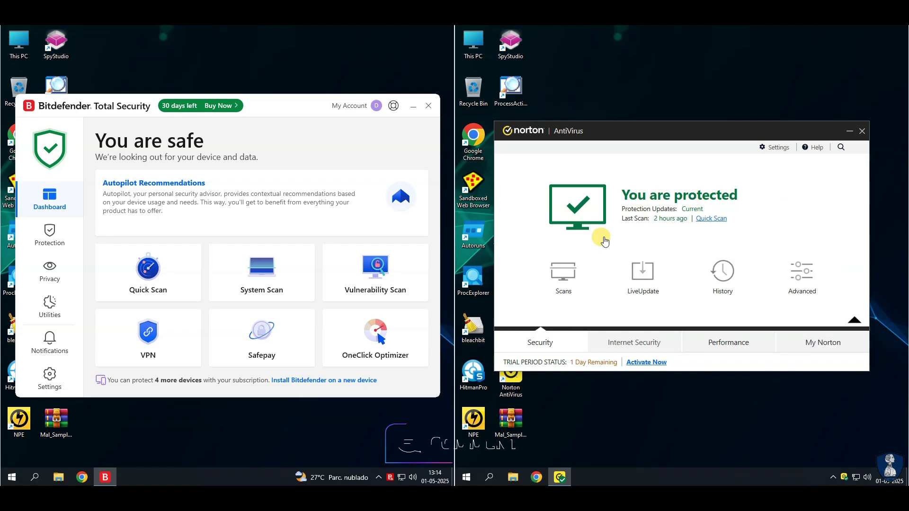
pyautogui.click(773, 148)
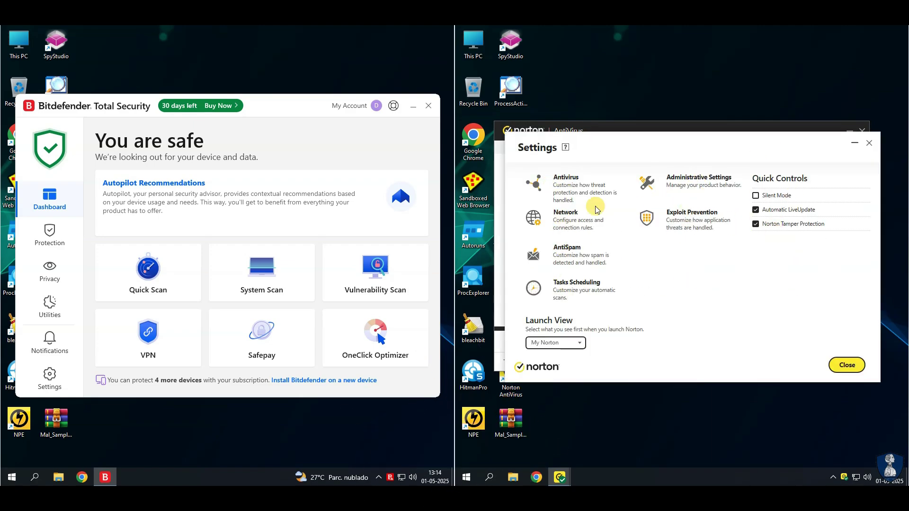
pyautogui.click(565, 178)
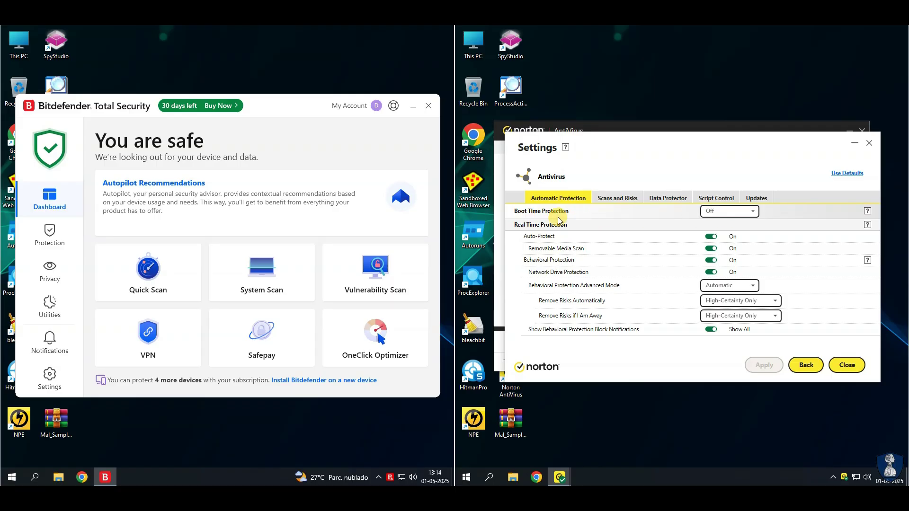
pyautogui.click(727, 211)
pyautogui.click(719, 235)
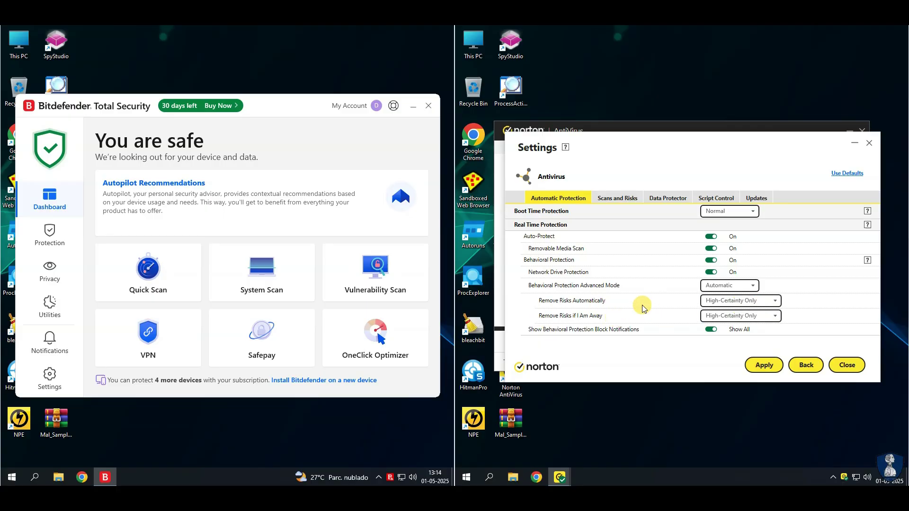
# - Review Norton's Scans and Risks settings, including the Protected Ports and Email Antivirus Scan configuration
pyautogui.click(616, 198)
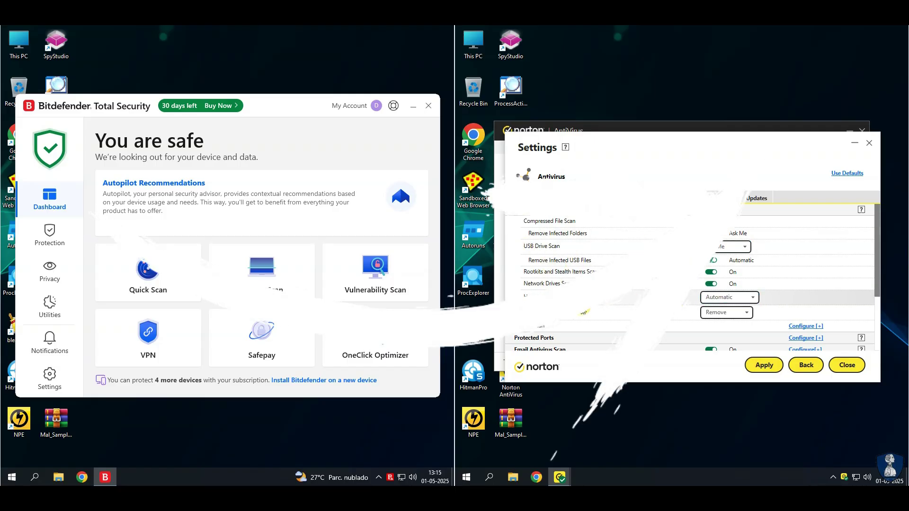
pyautogui.scroll(-3, 589, 296)
pyautogui.scroll(-2, 611, 272)
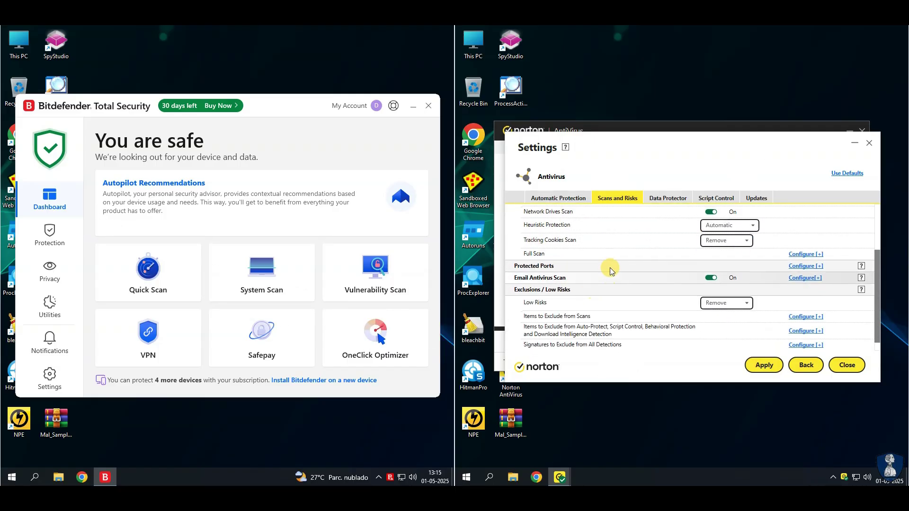
pyautogui.click(804, 266)
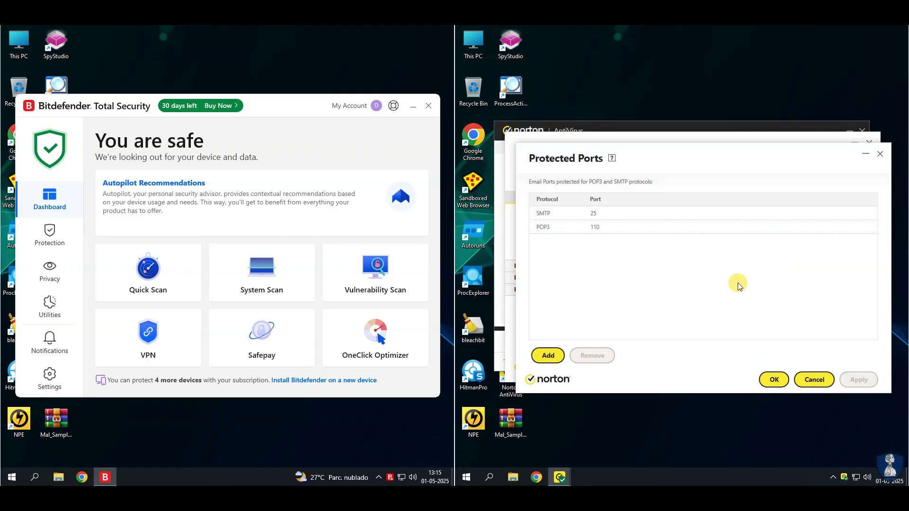
pyautogui.click(814, 379)
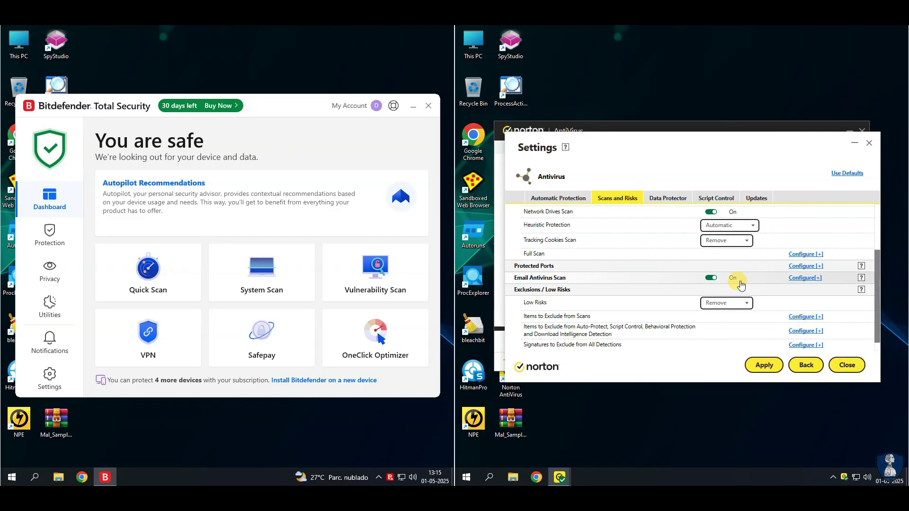
pyautogui.click(795, 278)
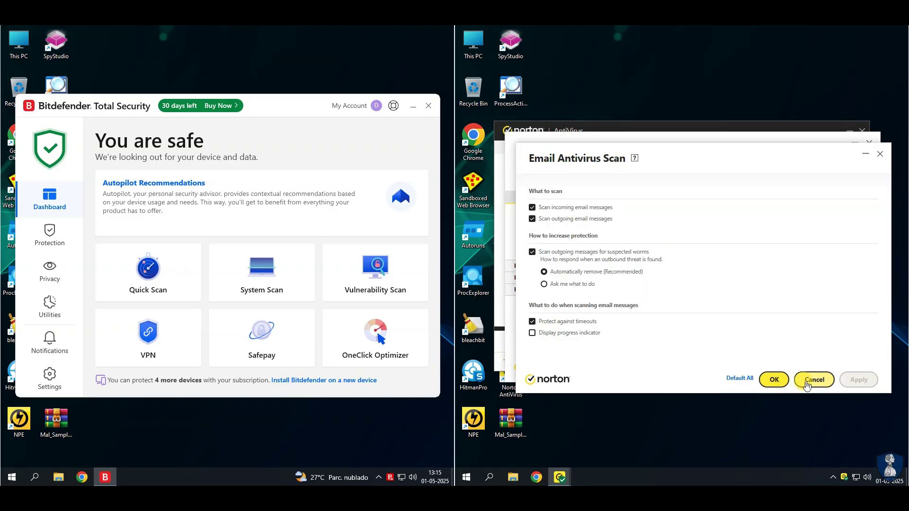
pyautogui.click(807, 384)
# - Inspect the items excluded from scans under Exclusions / Low Risks
pyautogui.scroll(-1, 620, 292)
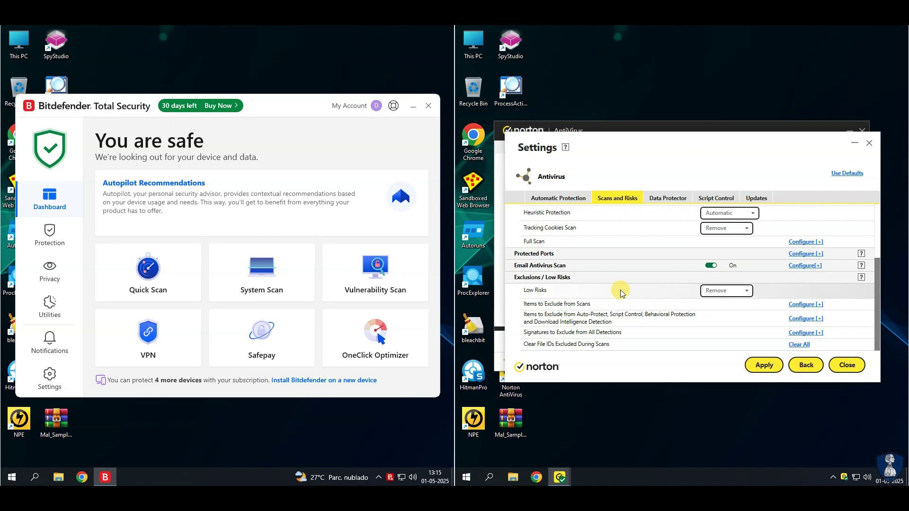
pyautogui.click(804, 304)
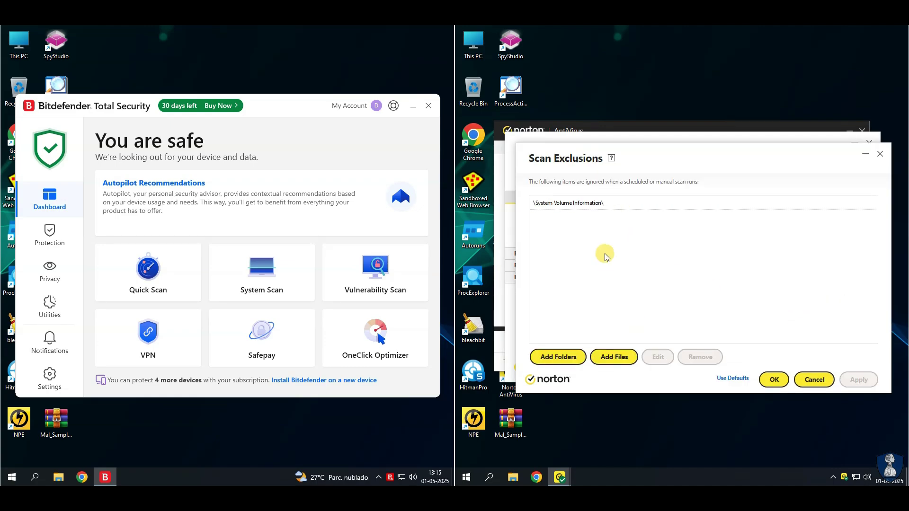
pyautogui.click(540, 203)
pyautogui.click(774, 380)
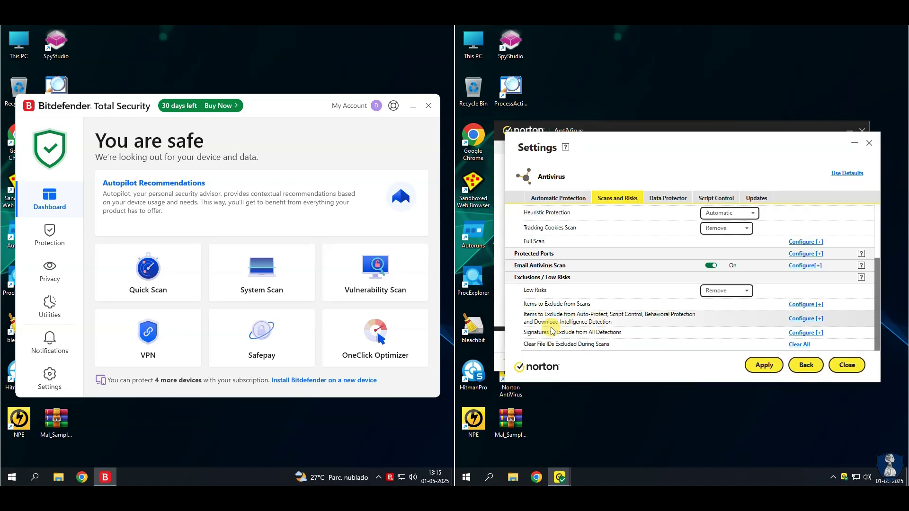
# - Examine Data Protector's configuration for protected folders, protected file types and process exclusions
pyautogui.click(667, 198)
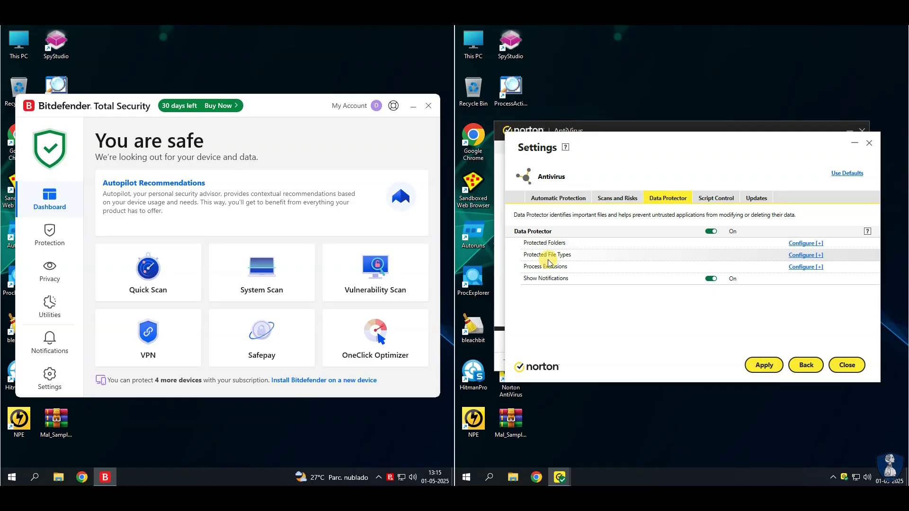
pyautogui.click(805, 243)
pyautogui.click(813, 379)
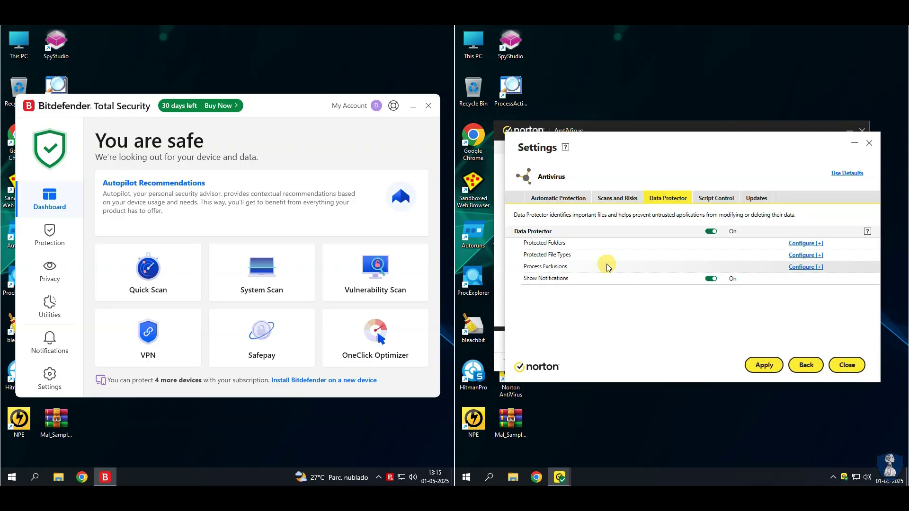
pyautogui.click(801, 255)
pyautogui.click(803, 381)
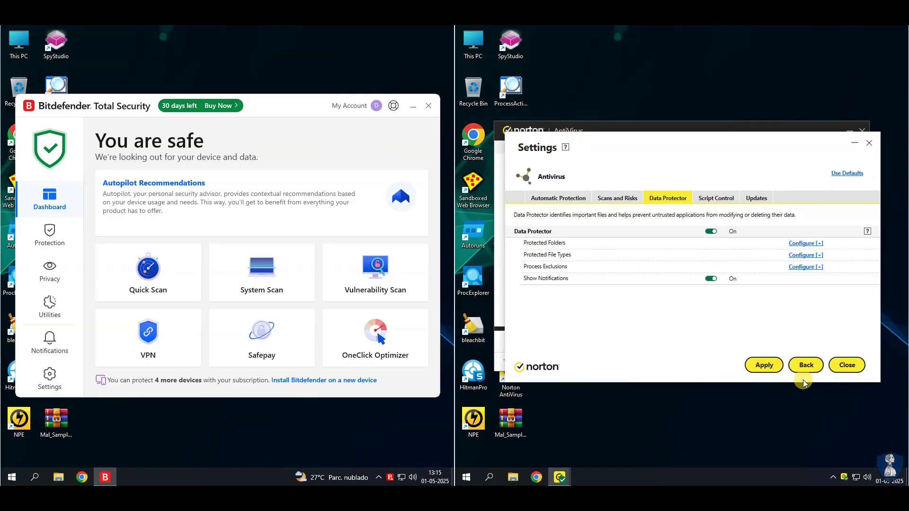
pyautogui.click(805, 267)
pyautogui.click(807, 381)
# - Review the Script Control settings with their Microsoft Office preferences, and the Updates settings
pyautogui.click(715, 198)
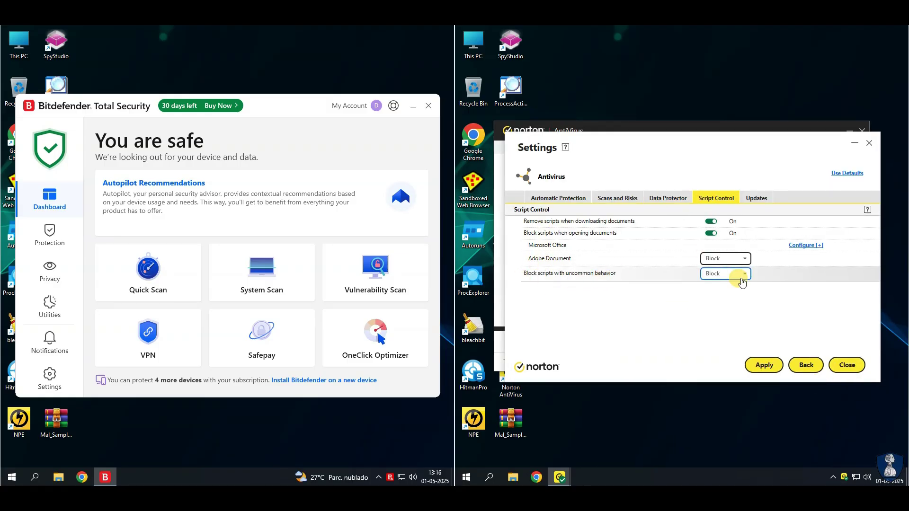
pyautogui.click(805, 245)
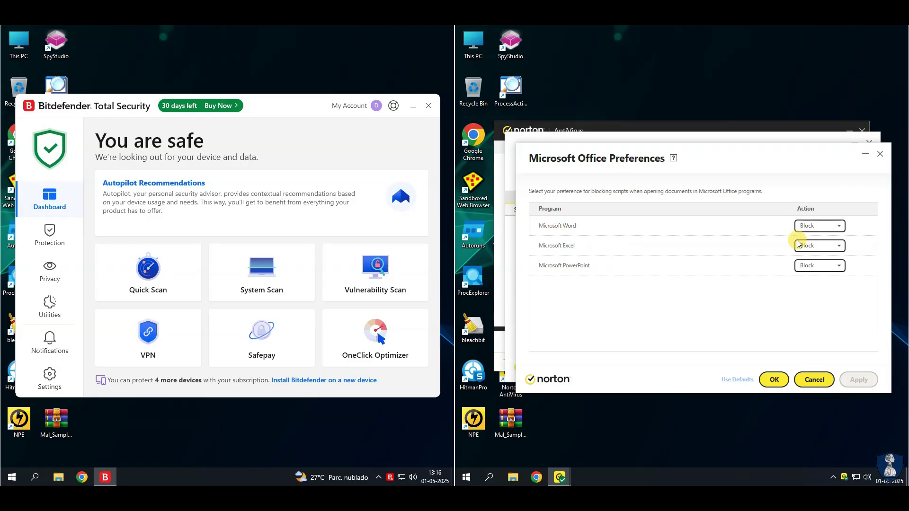
pyautogui.click(809, 379)
pyautogui.click(756, 198)
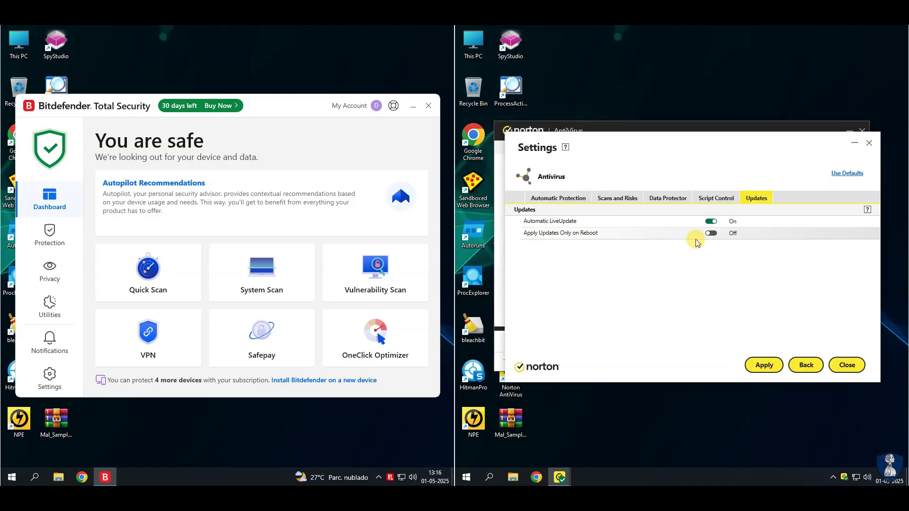
# - Apply the changed Automatic Protection settings and close Norton's settings
pyautogui.click(558, 198)
pyautogui.click(764, 365)
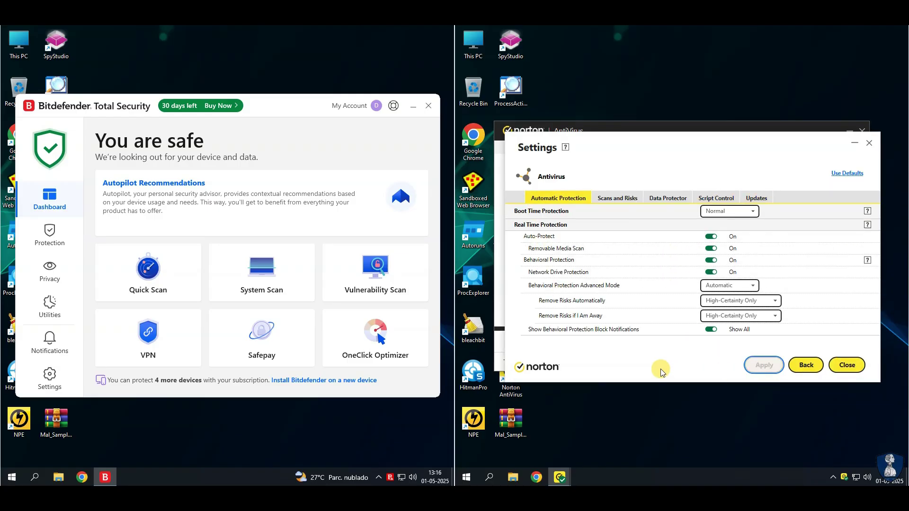
pyautogui.click(847, 365)
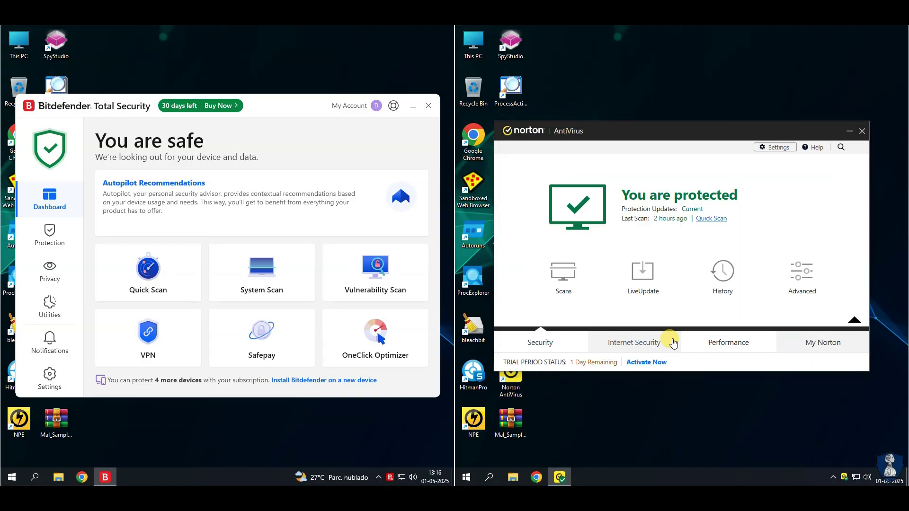
# - Check the Advanced computer, network and web protection toggles, and open Norton's Internet Security section
pyautogui.click(797, 275)
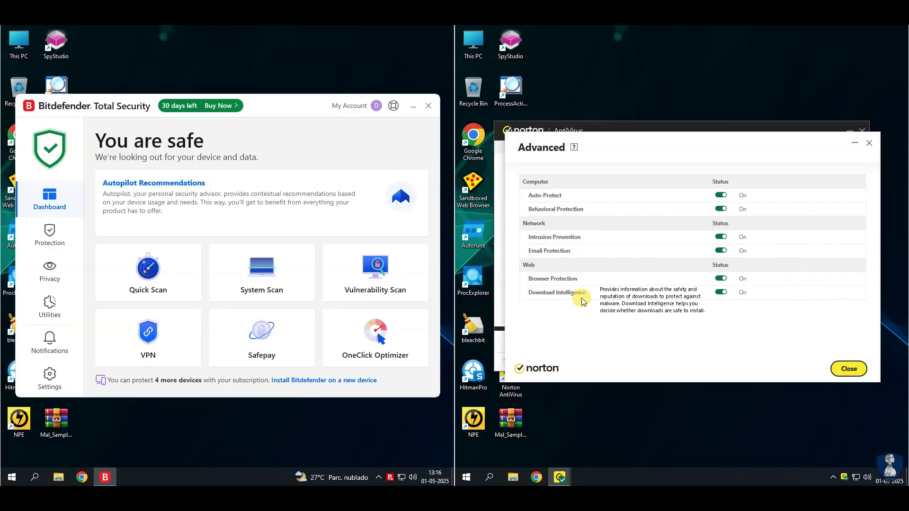
pyautogui.click(847, 369)
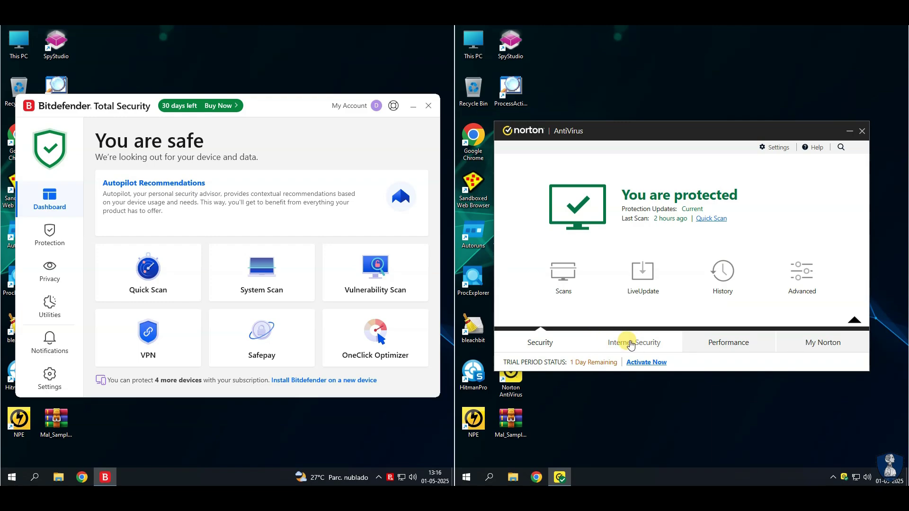
pyautogui.click(631, 345)
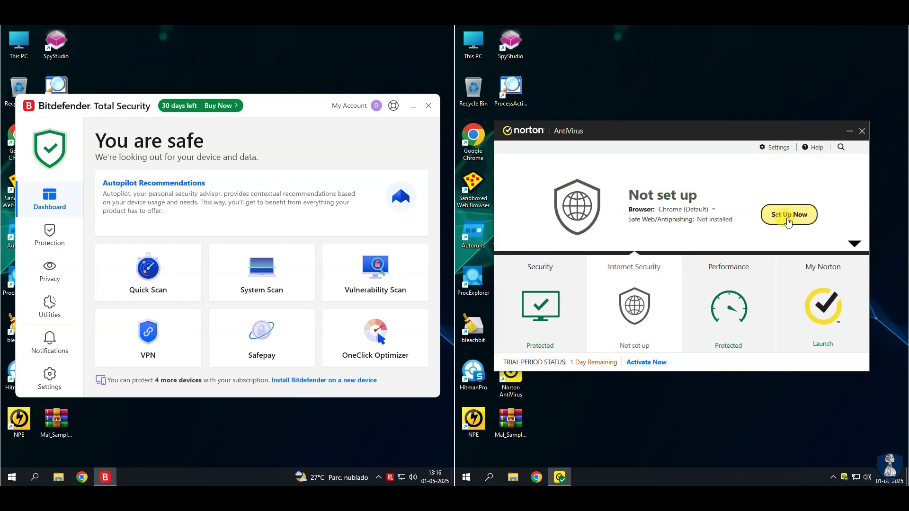
# - Set up Norton's browser protection by adding the Norton Safe Web extension to Chrome
pyautogui.click(788, 221)
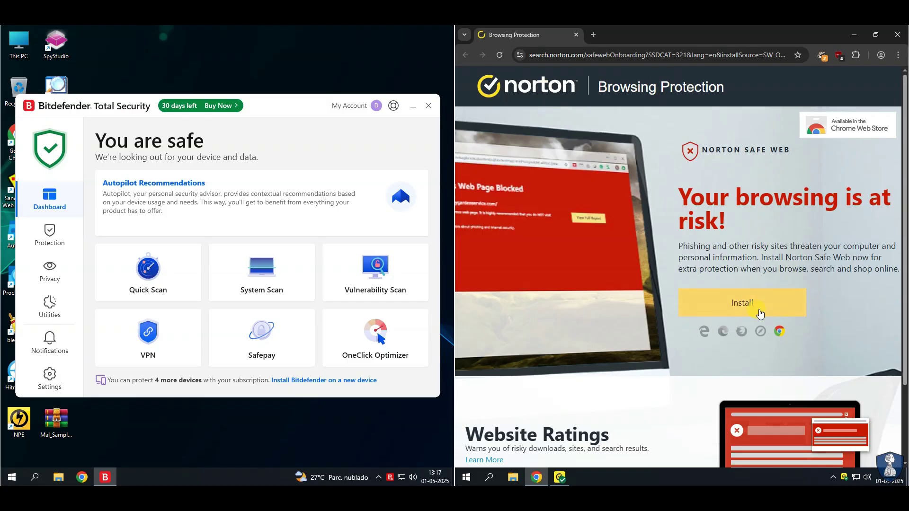
pyautogui.click(757, 310)
pyautogui.moveTo(534, 136); pyautogui.dragTo(689, 129)
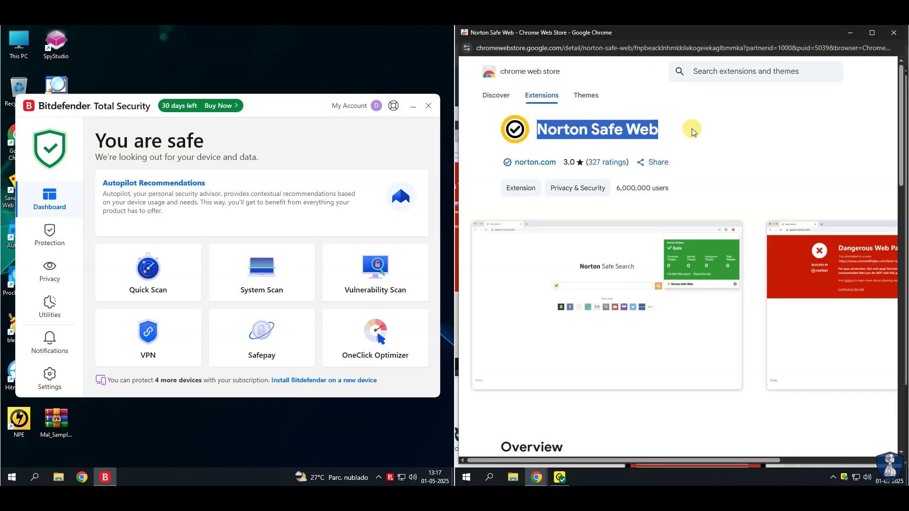
pyautogui.moveTo(597, 460); pyautogui.dragTo(705, 460)
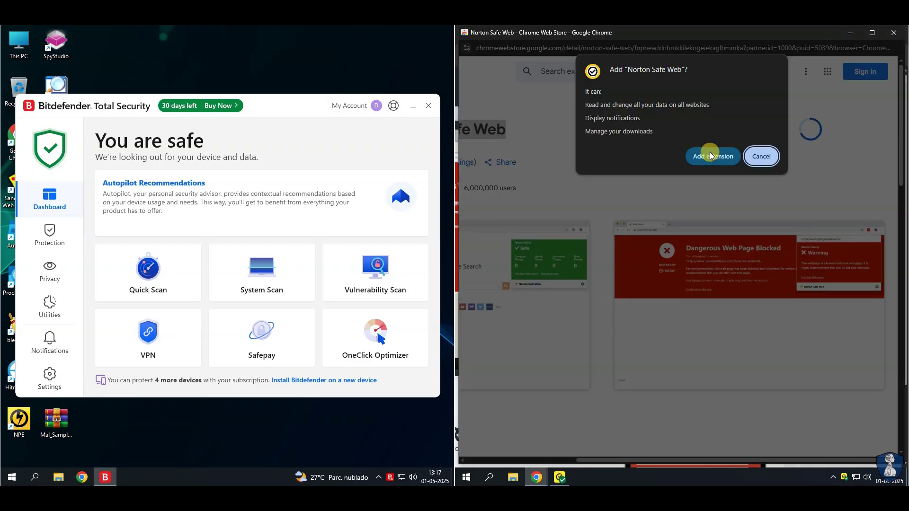
pyautogui.click(710, 155)
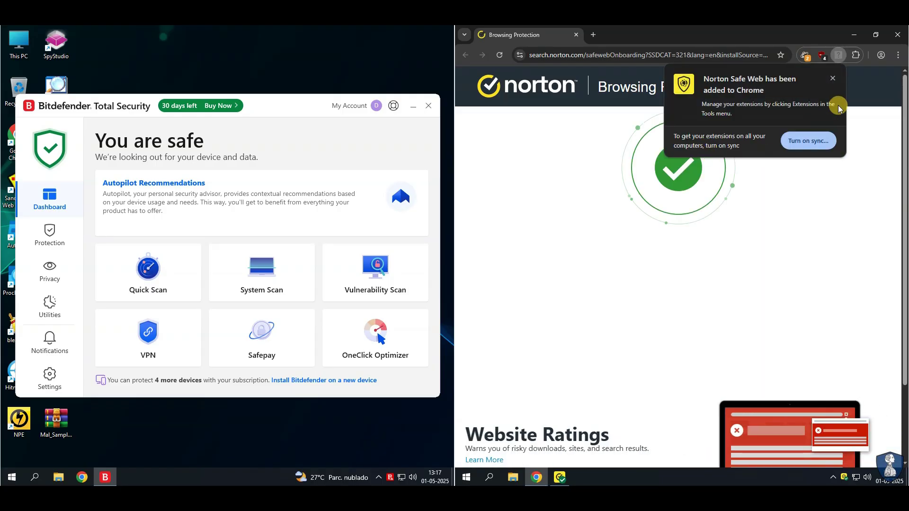
# - Pin the Norton Safe Web extension in Chrome, review its blocking and Link Guard settings, and close the browser
pyautogui.click(856, 55)
pyautogui.click(822, 128)
pyautogui.click(839, 55)
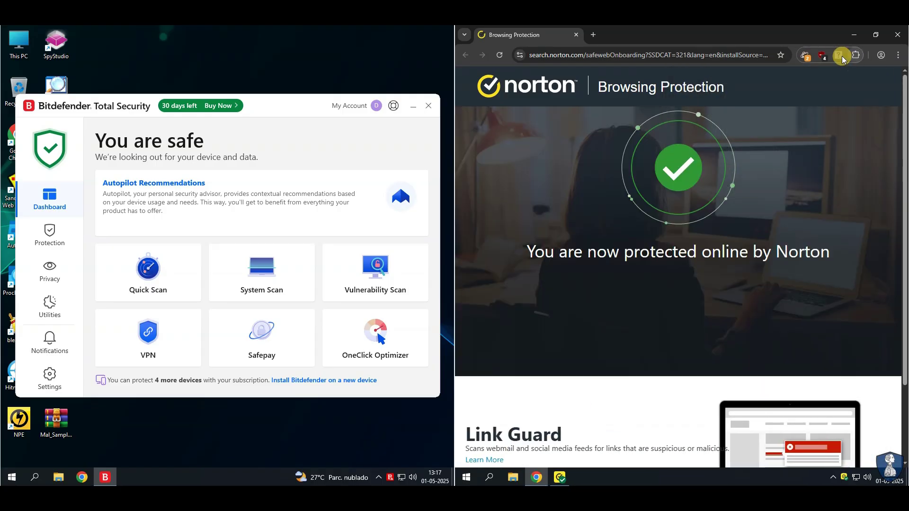
pyautogui.click(834, 163)
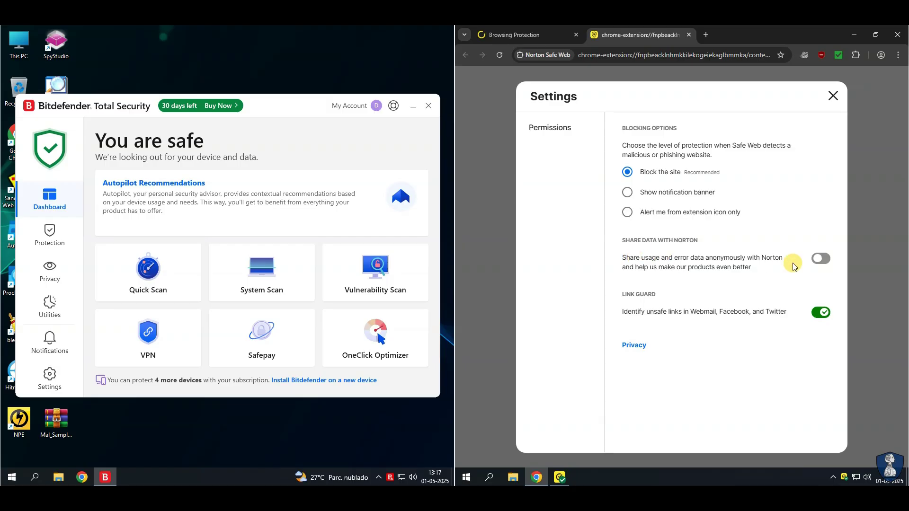
pyautogui.click(831, 99)
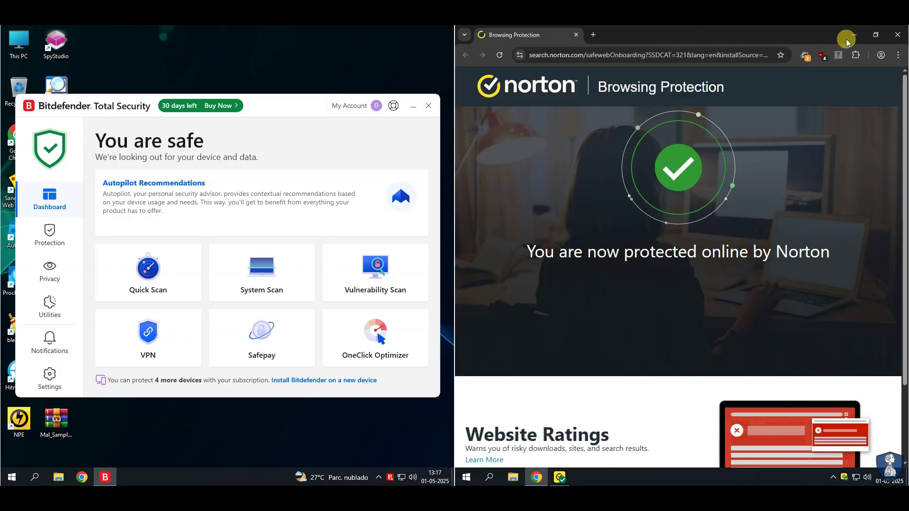
pyautogui.click(897, 35)
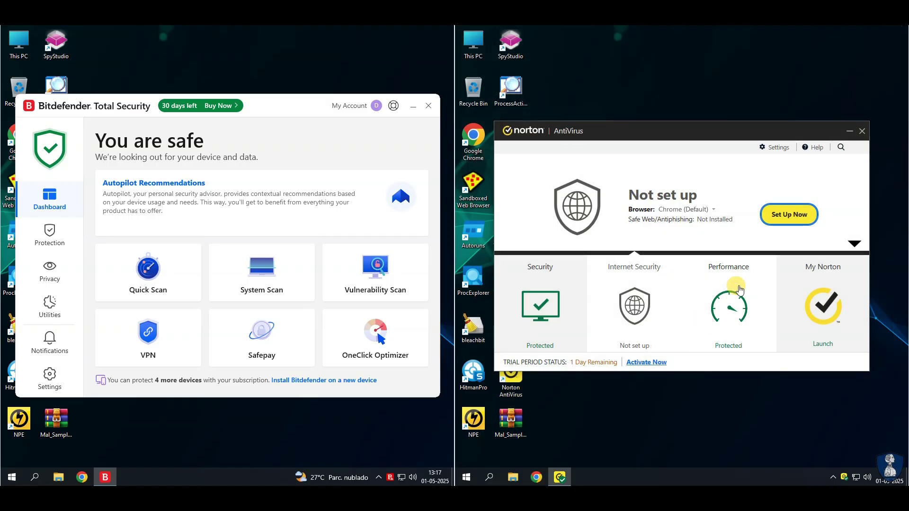
# - Look over the My Norton overview and Norton's Advanced security controls
pyautogui.click(803, 295)
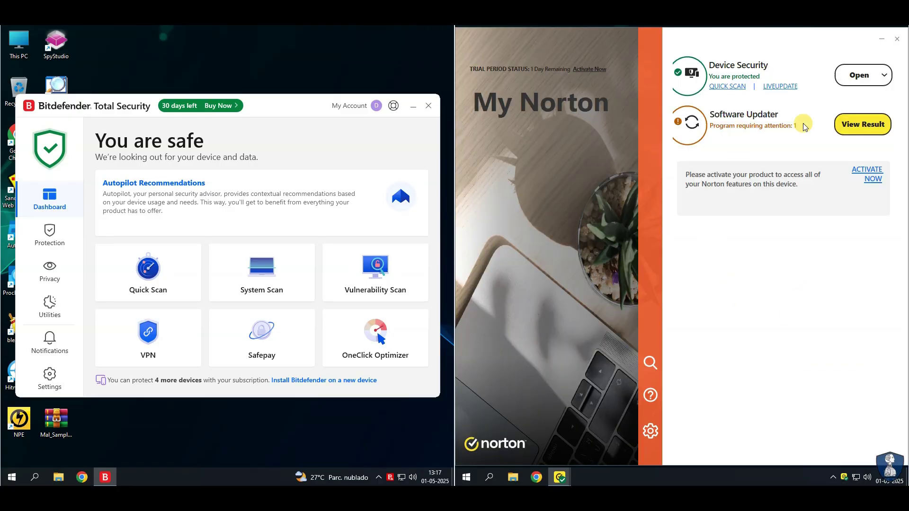
pyautogui.click(897, 40)
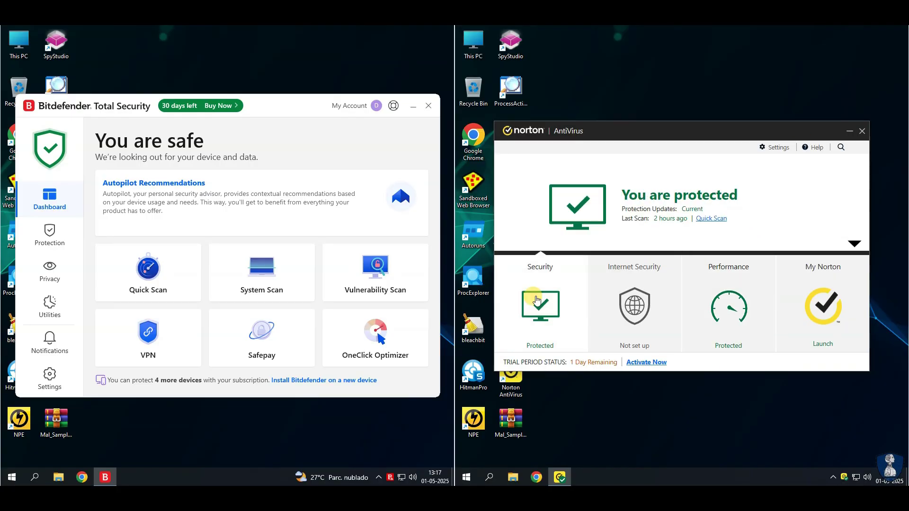
pyautogui.click(857, 247)
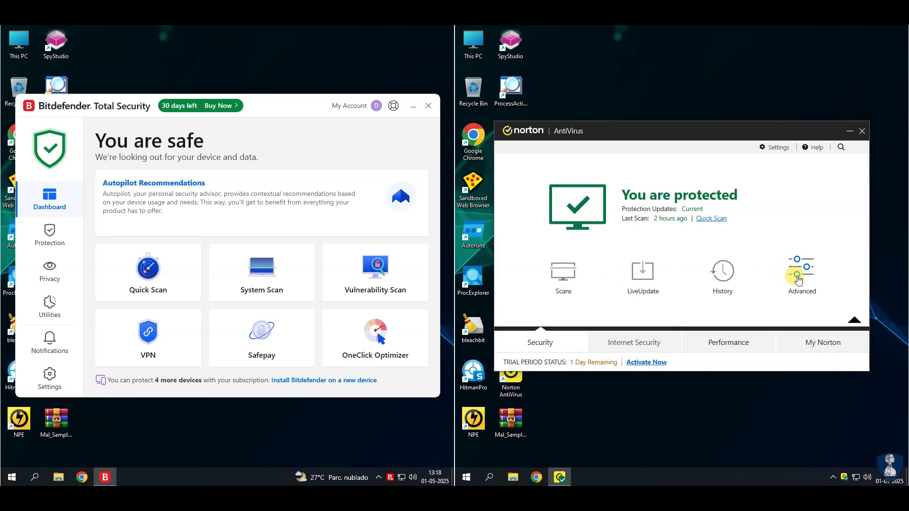
pyautogui.click(798, 279)
pyautogui.click(848, 367)
# - Review Norton's Network settings for intrusion and browser protection, and return to the main settings
pyautogui.click(776, 147)
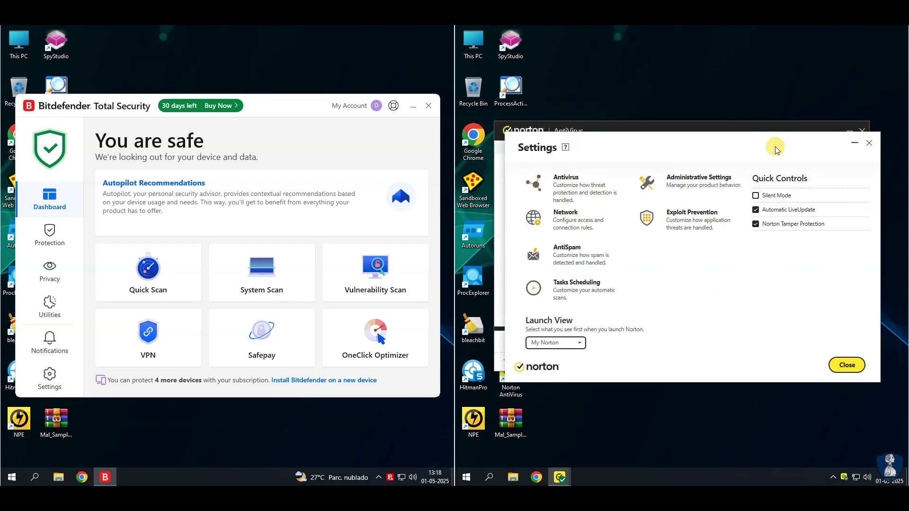
pyautogui.click(568, 209)
pyautogui.click(597, 199)
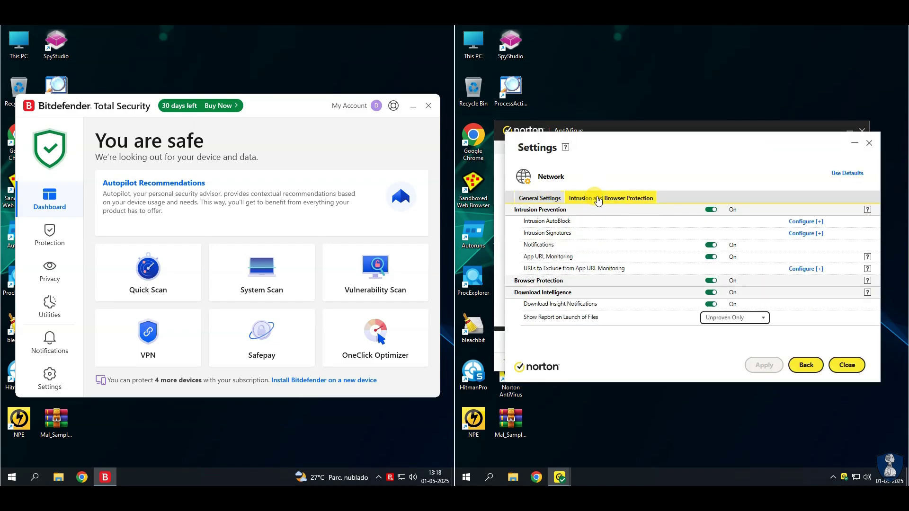
pyautogui.click(847, 366)
pyautogui.click(757, 148)
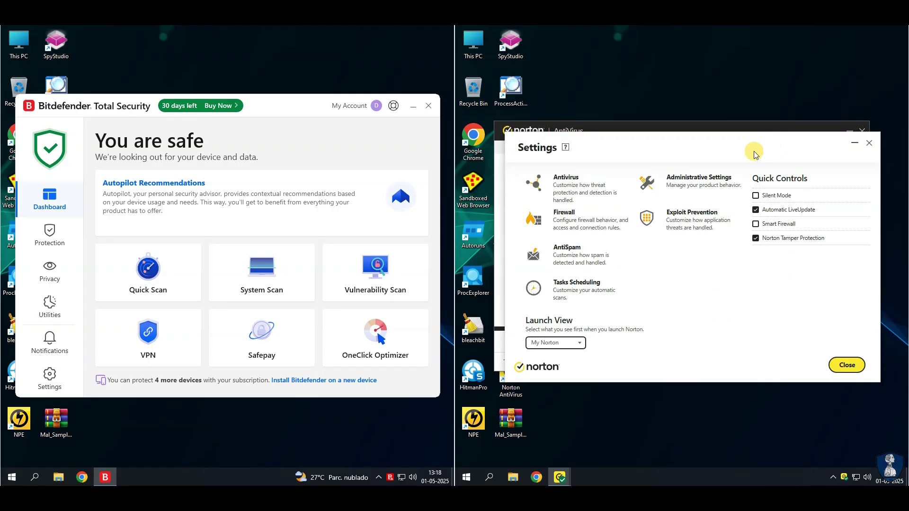
# - Examine Norton's AntiSpam filter settings and the Automatic Tasks and Scheduling options under Tasks Scheduling
pyautogui.click(568, 247)
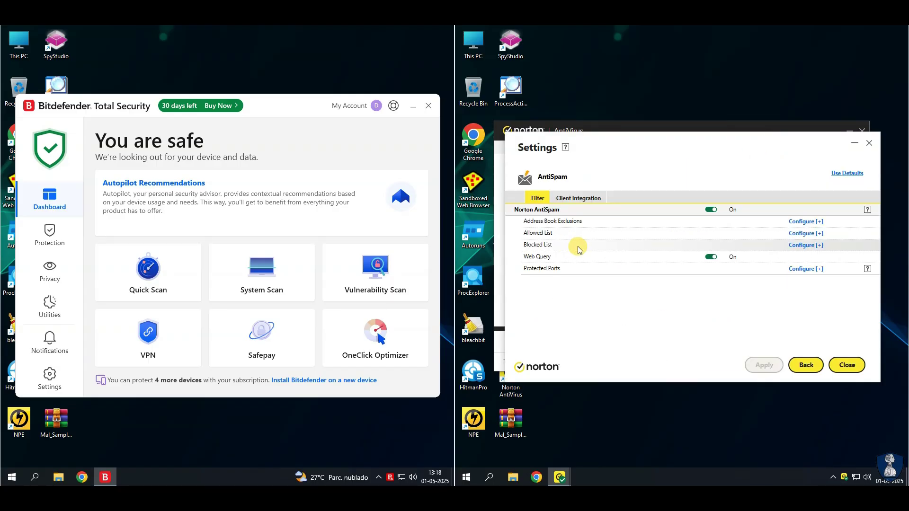
pyautogui.click(805, 365)
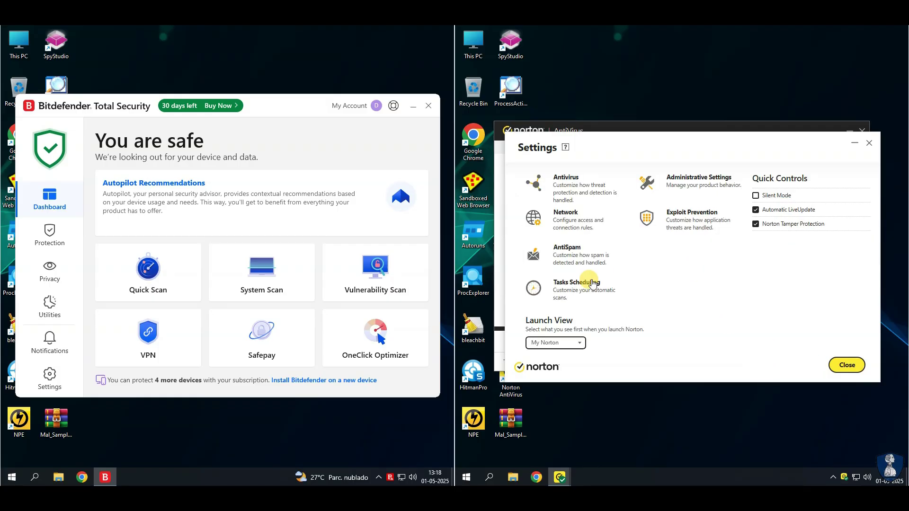
pyautogui.click(592, 284)
pyautogui.click(599, 198)
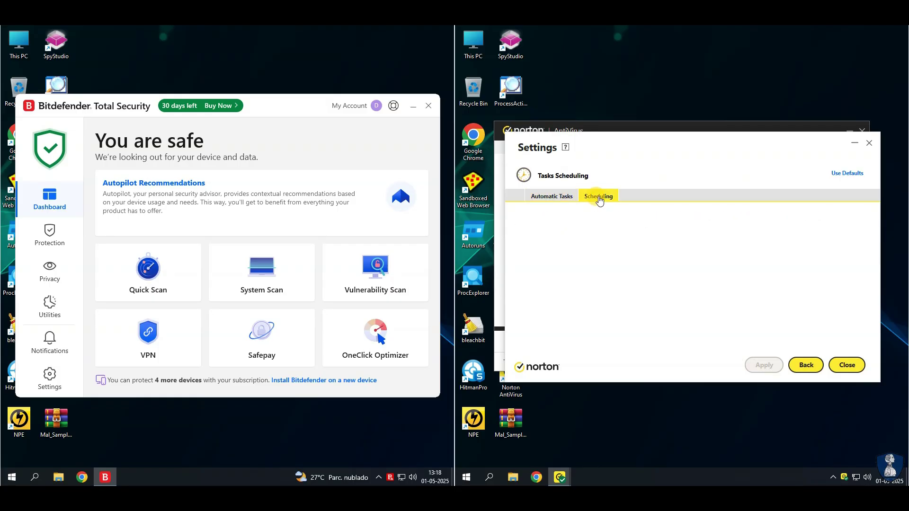
pyautogui.click(550, 198)
pyautogui.click(805, 365)
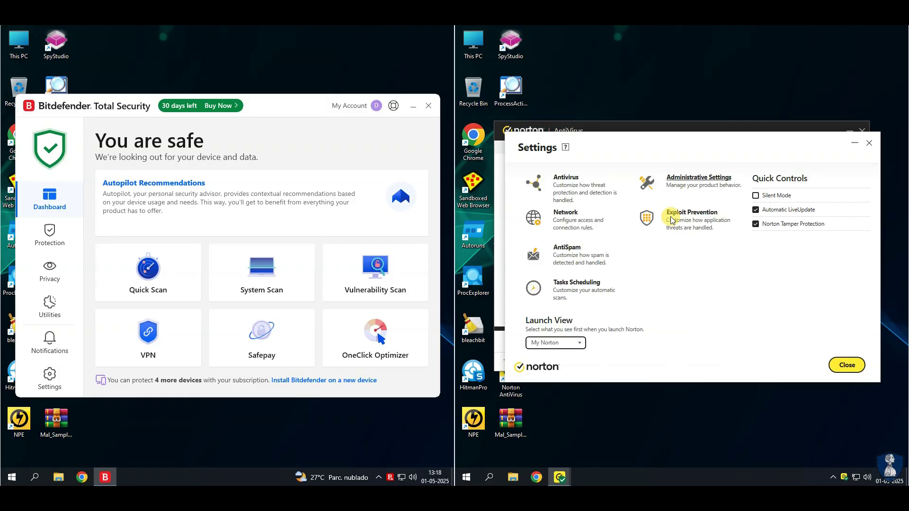
# - Review Norton's Administrative Settings from Background Tasks through performance monitoring, product security and Silent Mode to Firefox Cleanup
pyautogui.click(698, 177)
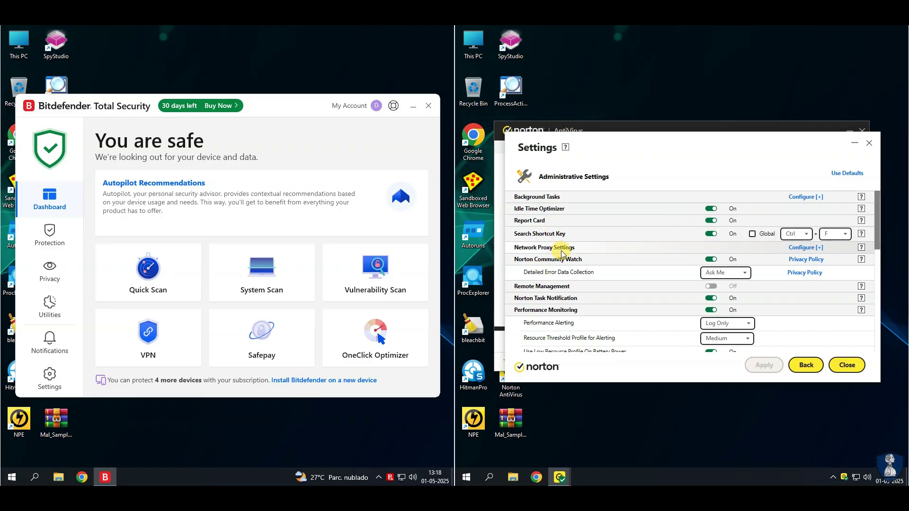
pyautogui.scroll(-1, 573, 256)
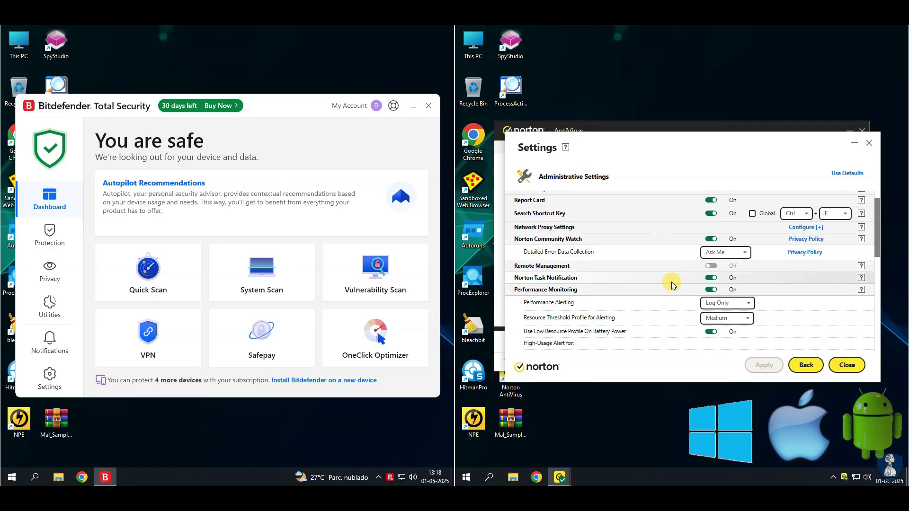
pyautogui.scroll(-2, 606, 293)
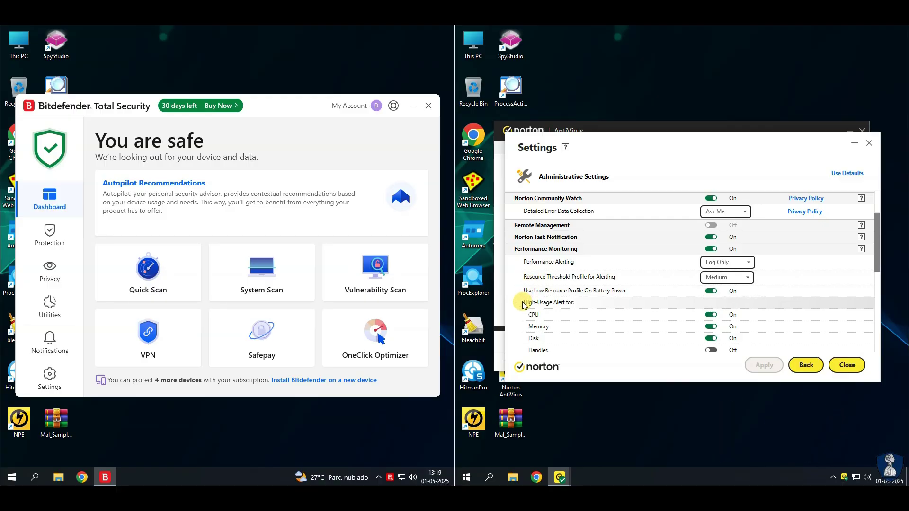
pyautogui.scroll(-4, 625, 303)
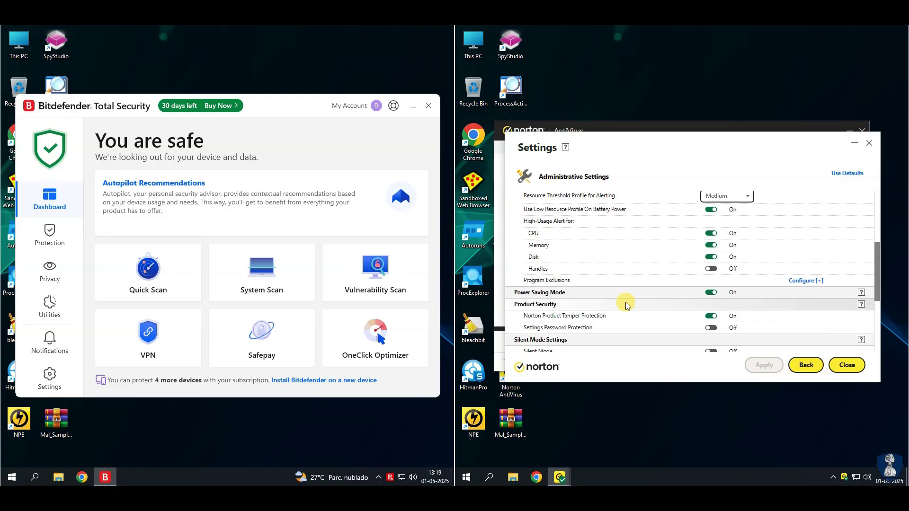
pyautogui.scroll(-2, 626, 304)
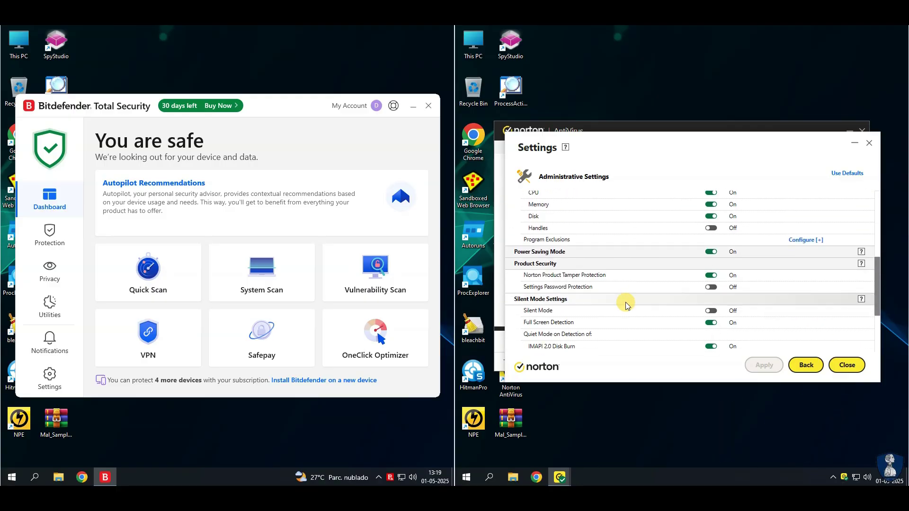
pyautogui.scroll(-5, 626, 304)
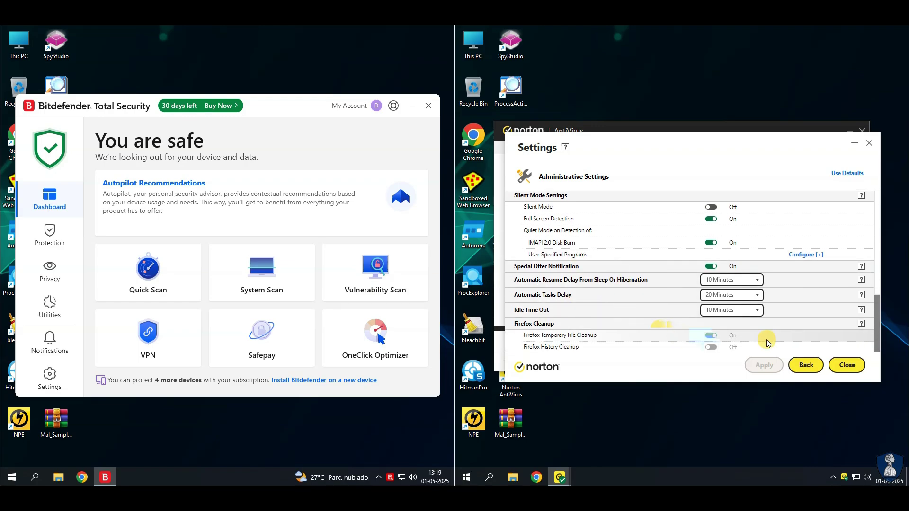
pyautogui.click(806, 365)
# - Inspect the Exploit Prevention toggles in Norton's settings
pyautogui.click(681, 211)
pyautogui.scroll(-2, 734, 260)
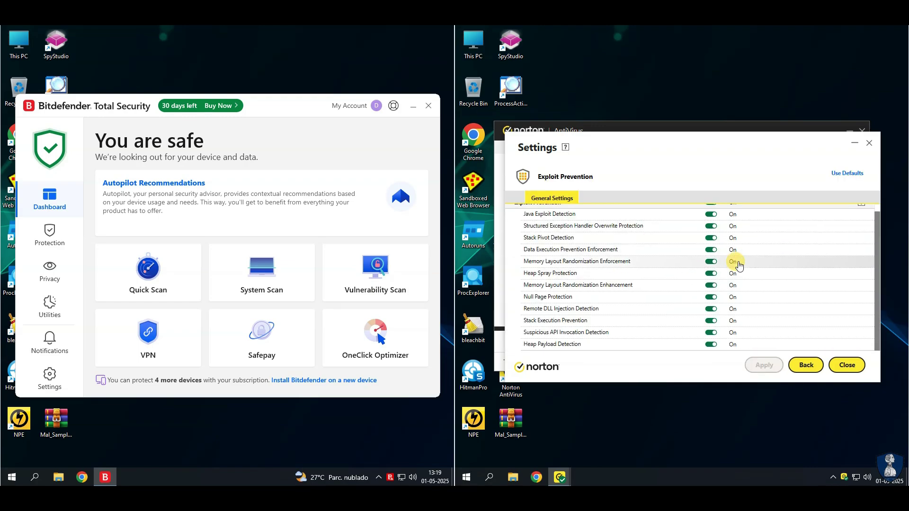
pyautogui.click(806, 365)
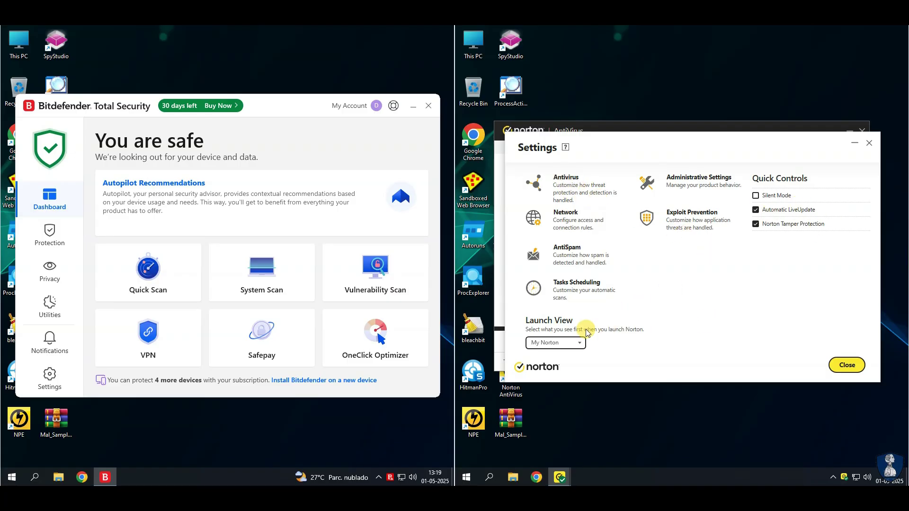
# - Check the Launch View choices and the Antivirus Automatic Protection settings, and close Norton AntiVirus
pyautogui.click(568, 342)
pyautogui.click(549, 369)
pyautogui.click(766, 292)
pyautogui.click(564, 178)
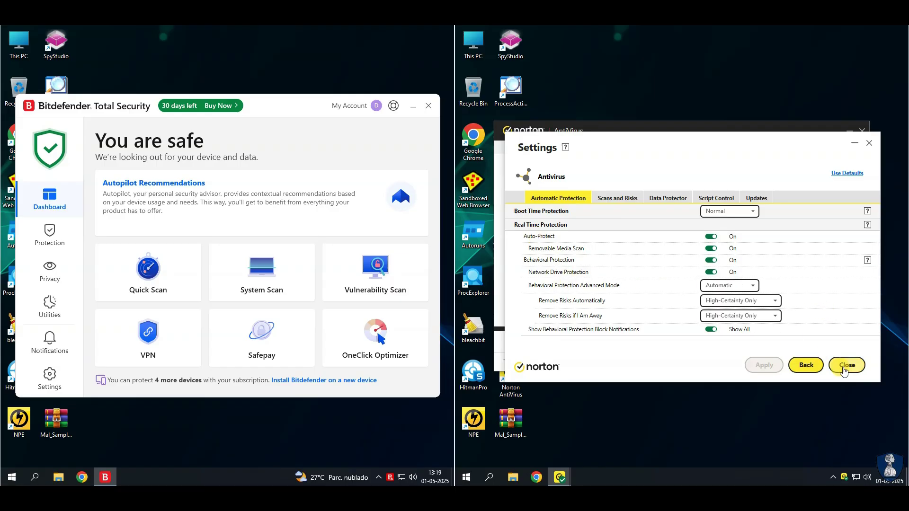
pyautogui.click(847, 365)
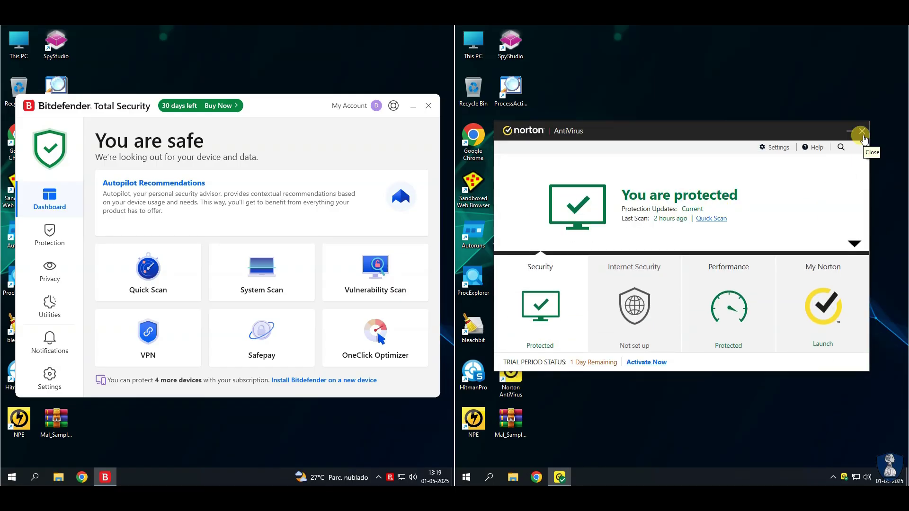
pyautogui.click(861, 131)
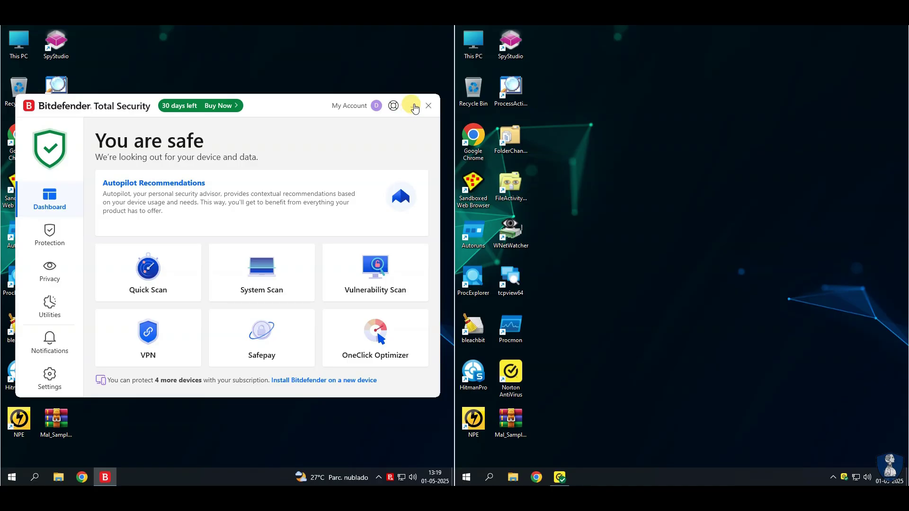
# - Turn off Bitdefender Shield in the advanced Antivirus settings, confirm how long it stays off, and minimize Bitdefender
pyautogui.click(412, 106)
pyautogui.click(390, 477)
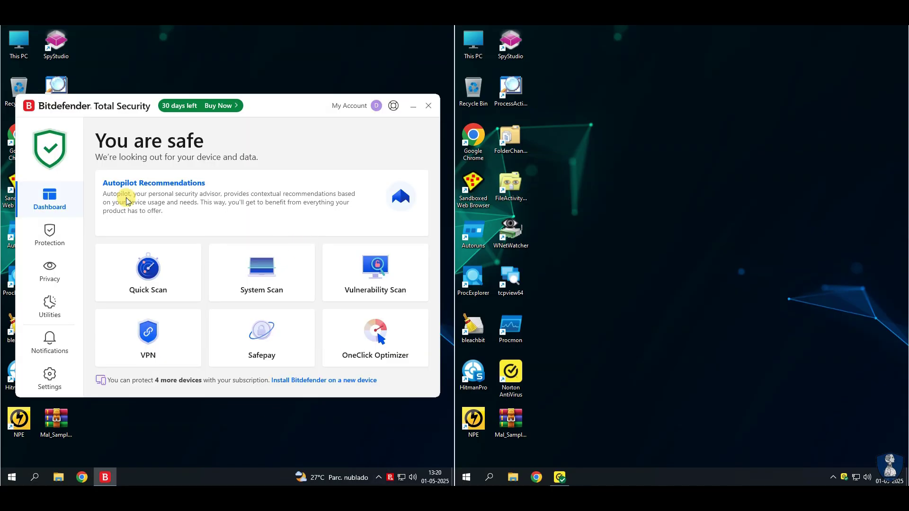
pyautogui.click(49, 235)
pyautogui.click(134, 211)
pyautogui.click(177, 176)
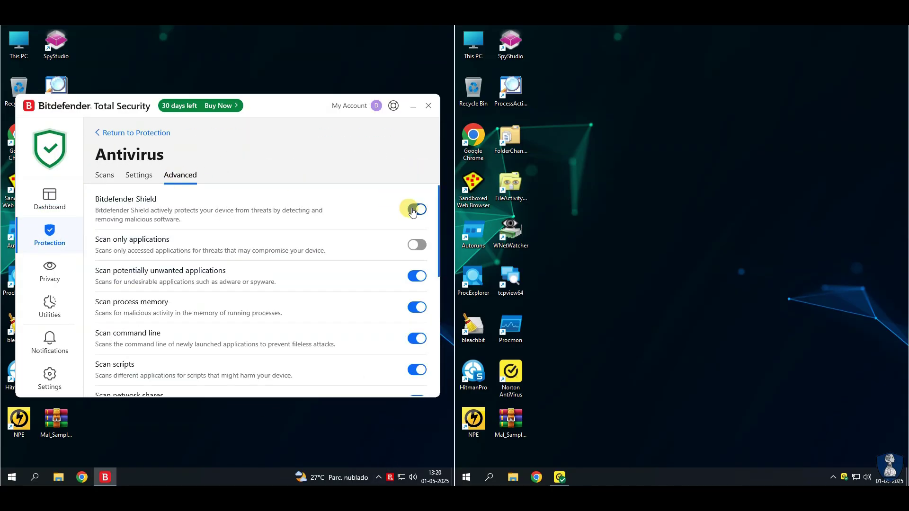
pyautogui.click(416, 208)
pyautogui.click(166, 263)
pyautogui.click(153, 374)
pyautogui.click(190, 296)
pyautogui.click(416, 105)
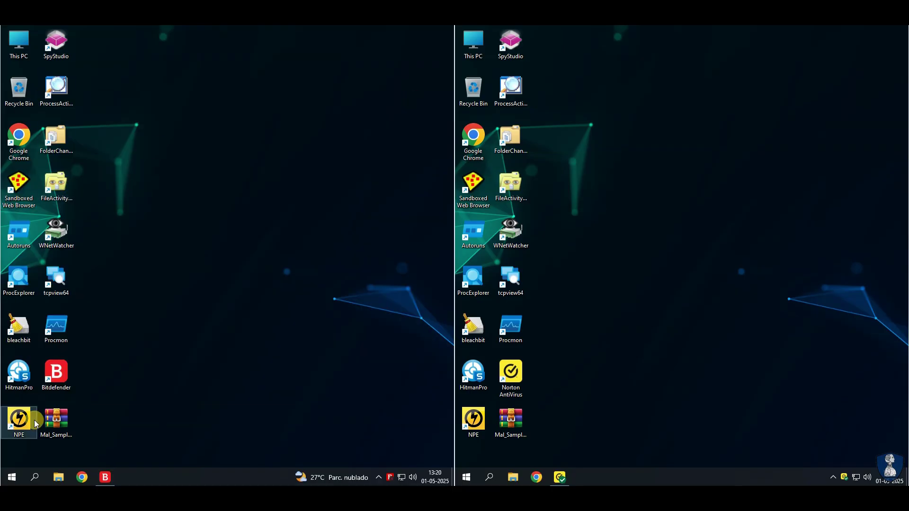
# - Extract Mal_Samples.rar onto the Bitdefender machine's desktop with the archive password, and move the extracted Mal_Samples folder beside the other icons
pyautogui.rightClick(54, 424)
pyautogui.click(112, 271)
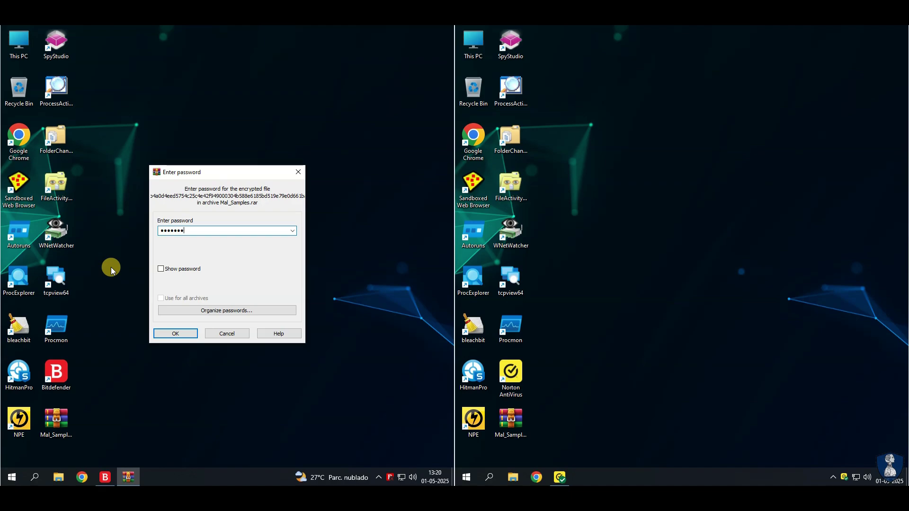
pyautogui.press('Return')
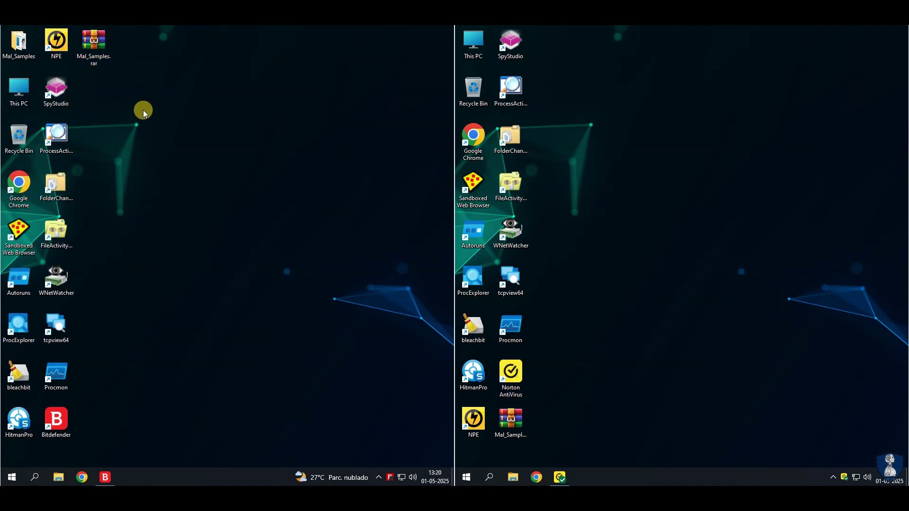
pyautogui.moveTo(19, 45); pyautogui.dragTo(107, 93)
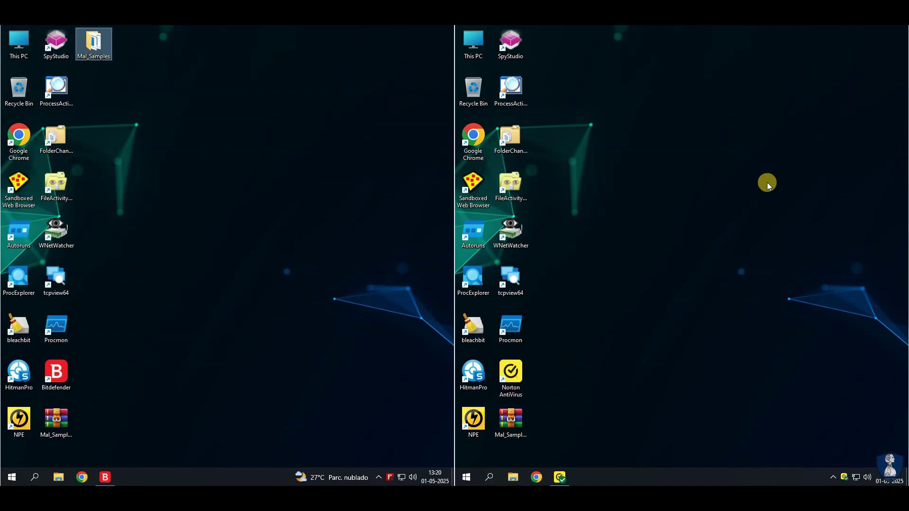
# - Extract Mal_Samples.rar onto the Norton machine's desktop using the archive password
pyautogui.rightClick(520, 418)
pyautogui.click(567, 257)
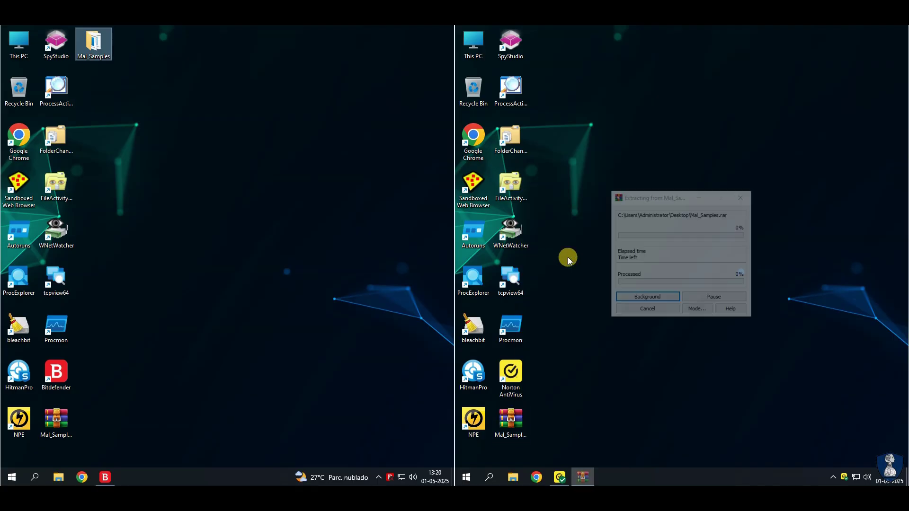
pyautogui.write('infect')
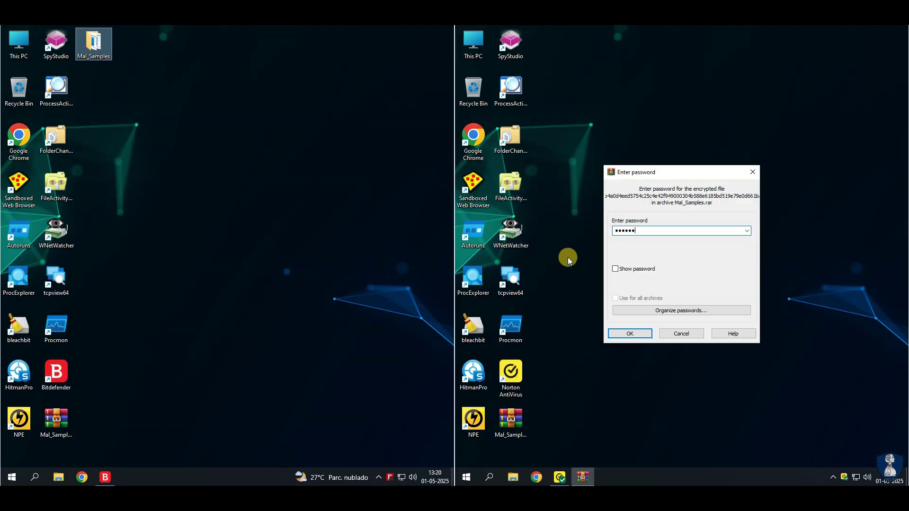
pyautogui.press('Return')
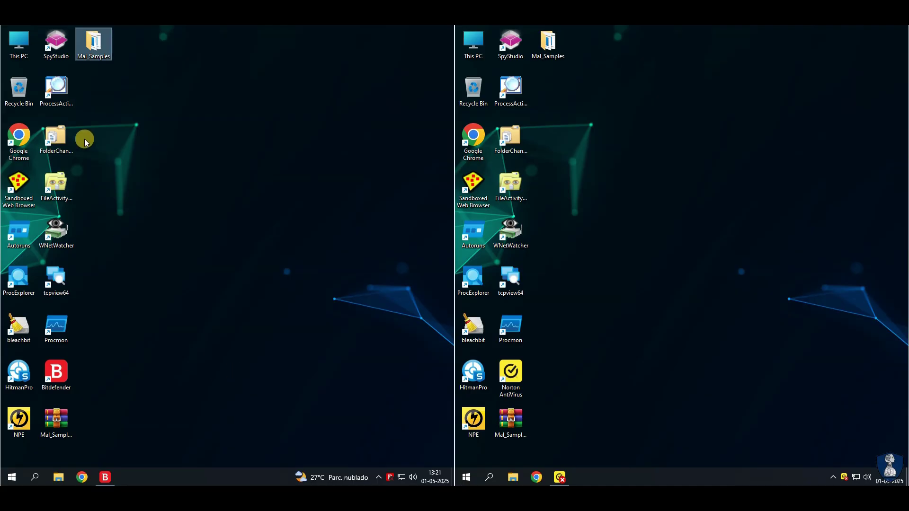
# - Open the Mal_Samples folder on both machines, widen the Name column to fit, look through the samples and close both folders
pyautogui.doubleClick(92, 41)
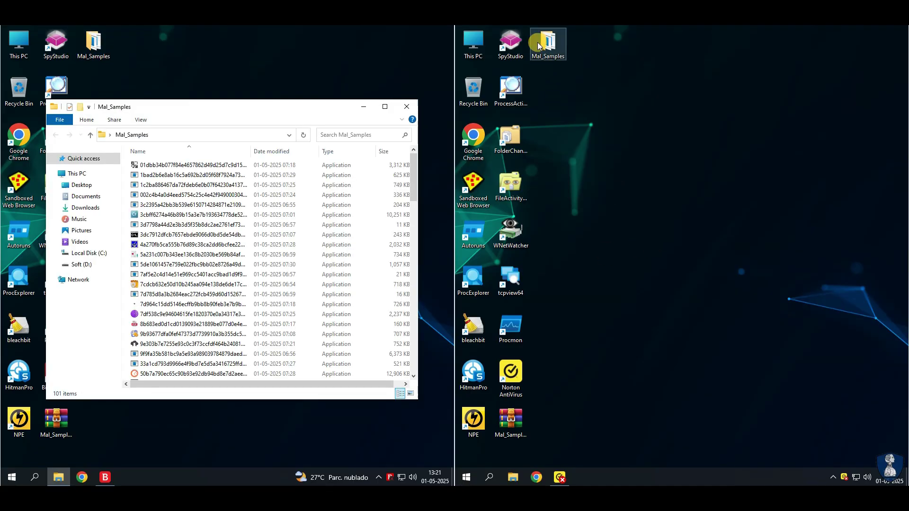
pyautogui.doubleClick(546, 43)
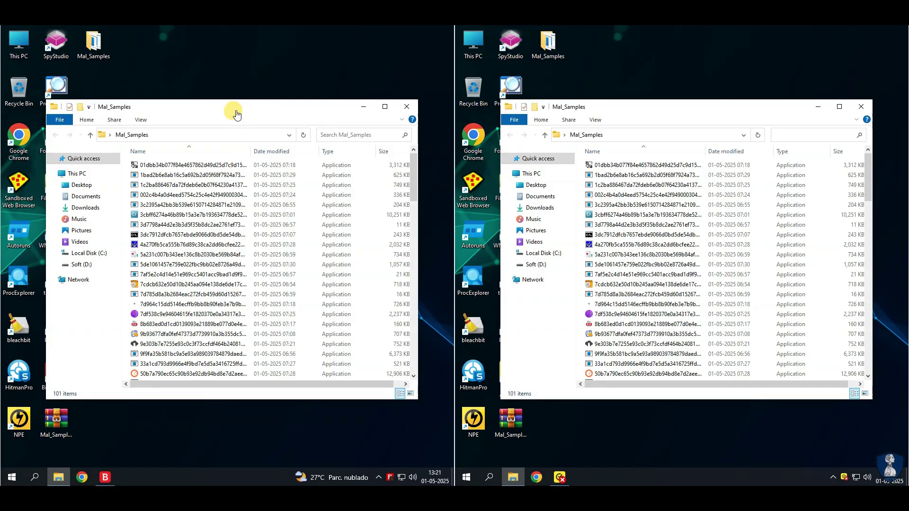
pyautogui.doubleClick(251, 150)
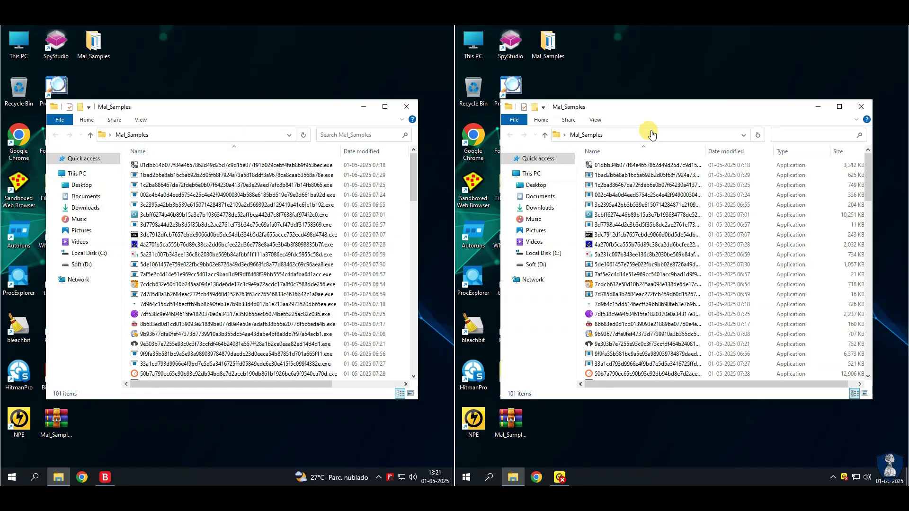
pyautogui.doubleClick(706, 156)
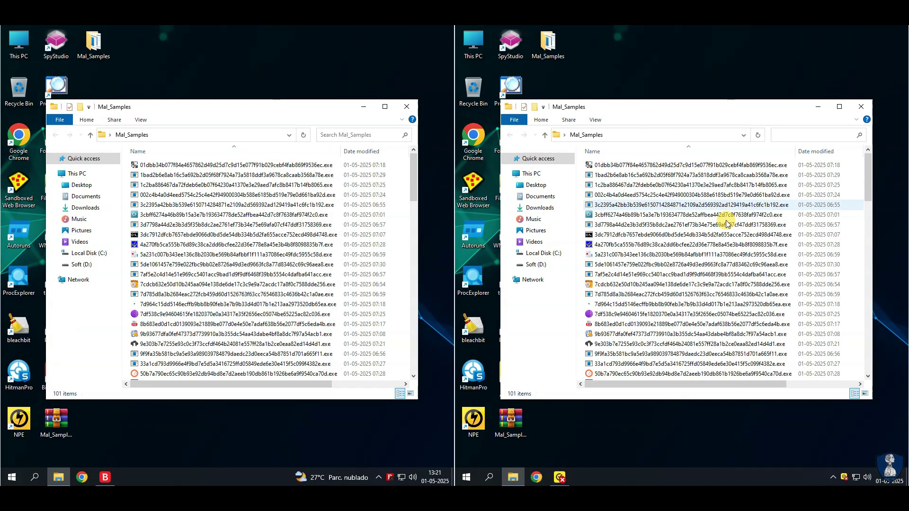
pyautogui.scroll(-20, 700, 293)
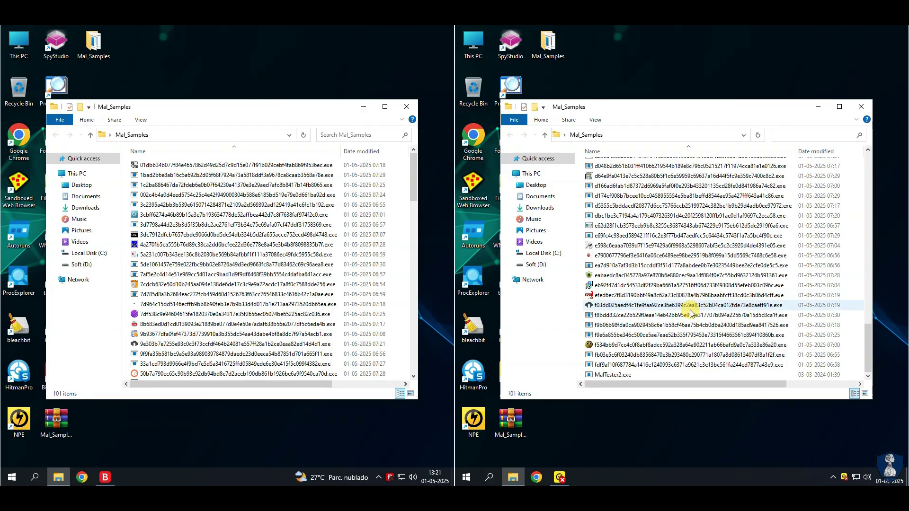
pyautogui.scroll(-20, 272, 298)
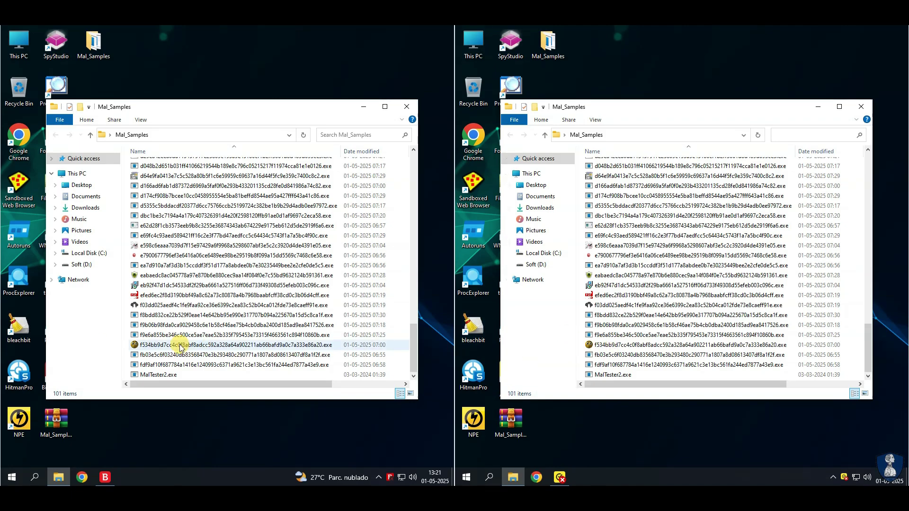
pyautogui.click(402, 108)
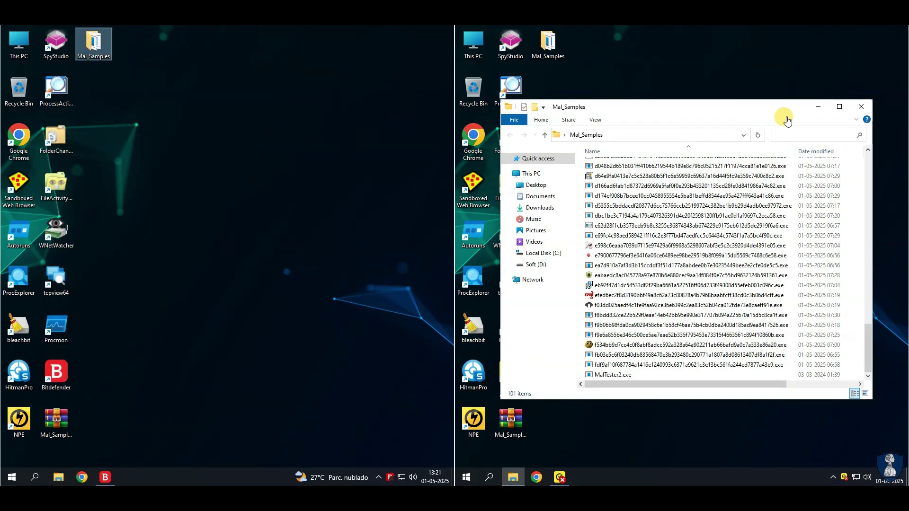
pyautogui.click(861, 107)
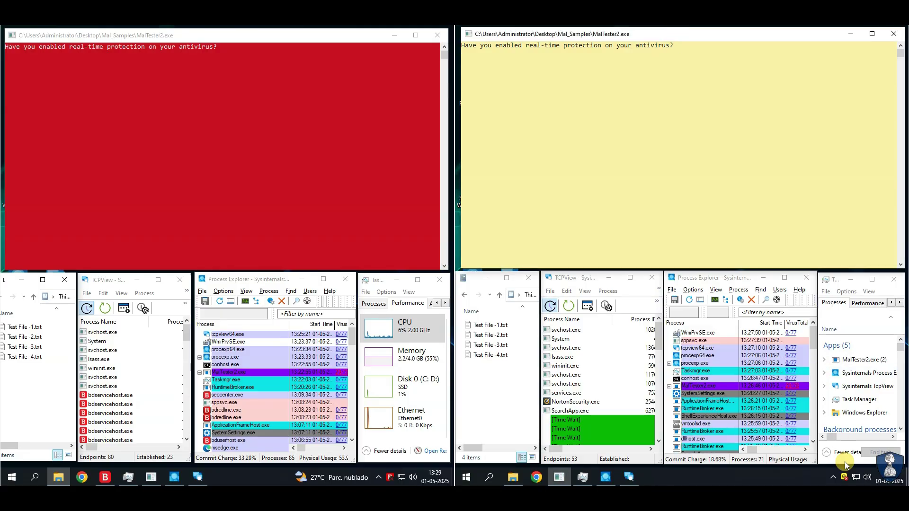
# - Run Norton LiveUpdate and a Bitdefender update, and close both update windows when they finish
pyautogui.rightClick(844, 476)
pyautogui.click(847, 412)
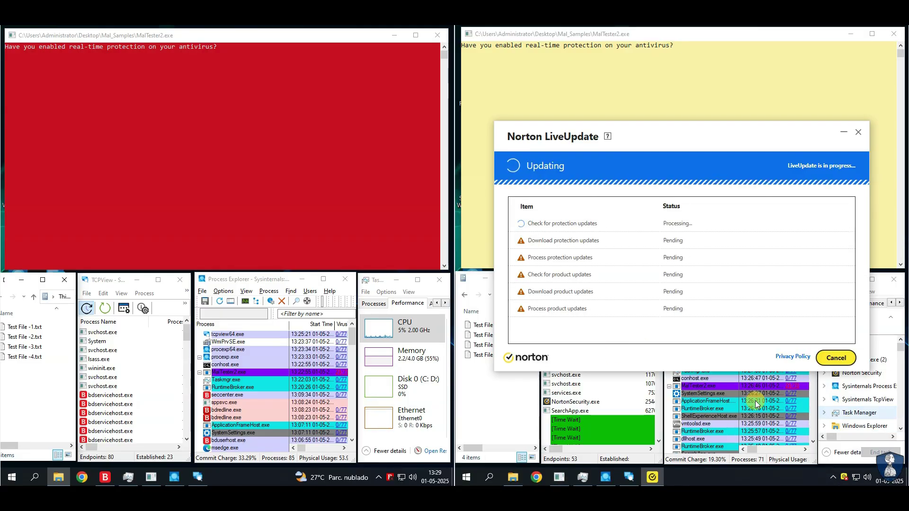
pyautogui.rightClick(389, 478)
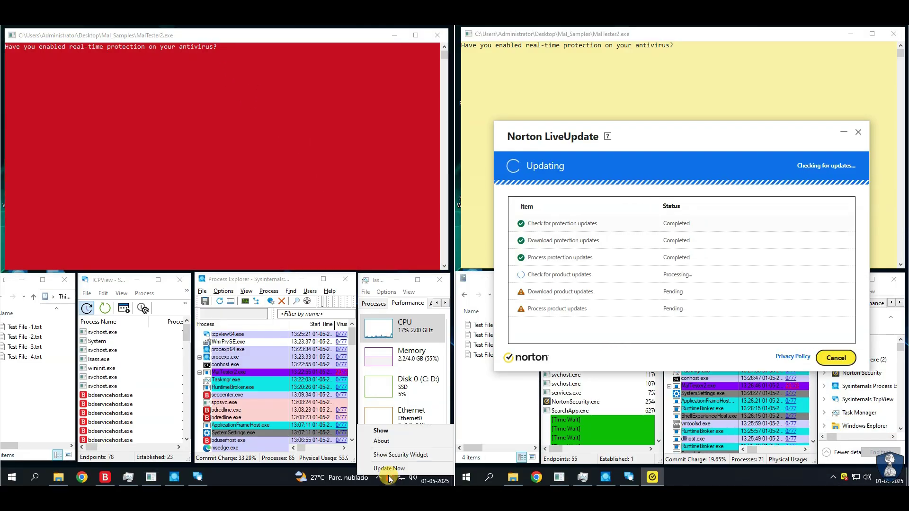
pyautogui.click(399, 432)
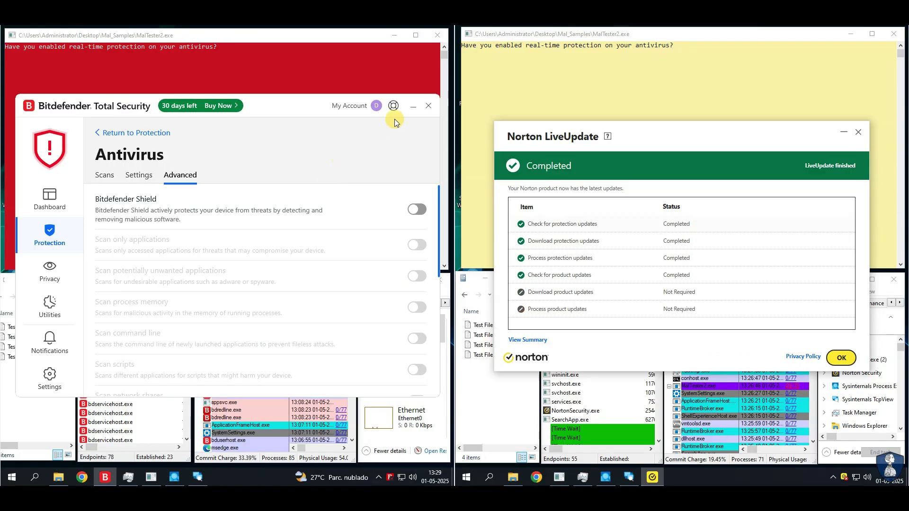
pyautogui.click(413, 106)
pyautogui.rightClick(389, 477)
pyautogui.click(399, 445)
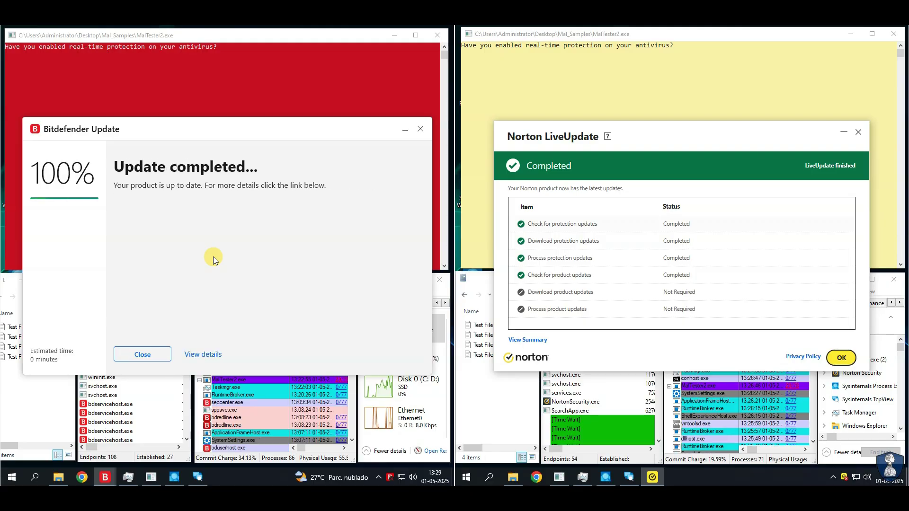
pyautogui.click(142, 354)
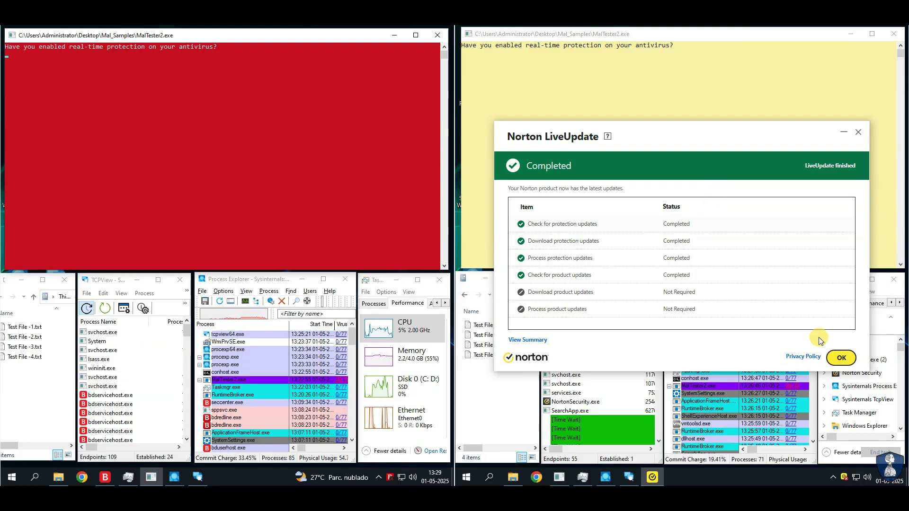
pyautogui.click(840, 358)
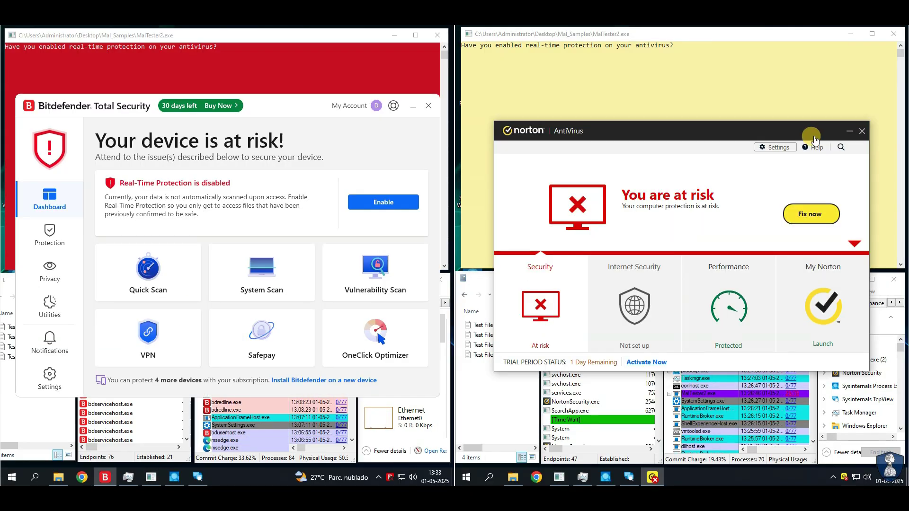
# - Enable Real-Time Protection in Bitdefender, and turn on Auto-Protect and Behavioral Protection in Norton's Antivirus settings
pyautogui.click(376, 203)
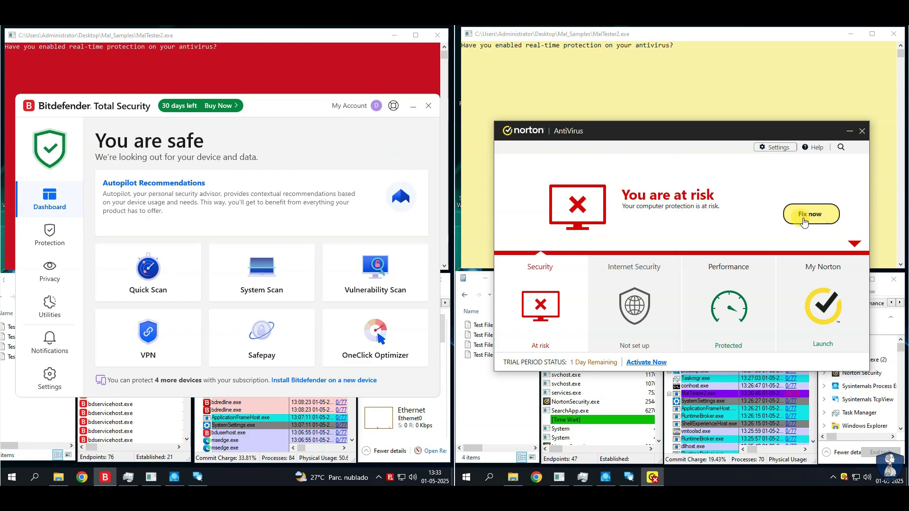
pyautogui.click(776, 147)
pyautogui.click(552, 177)
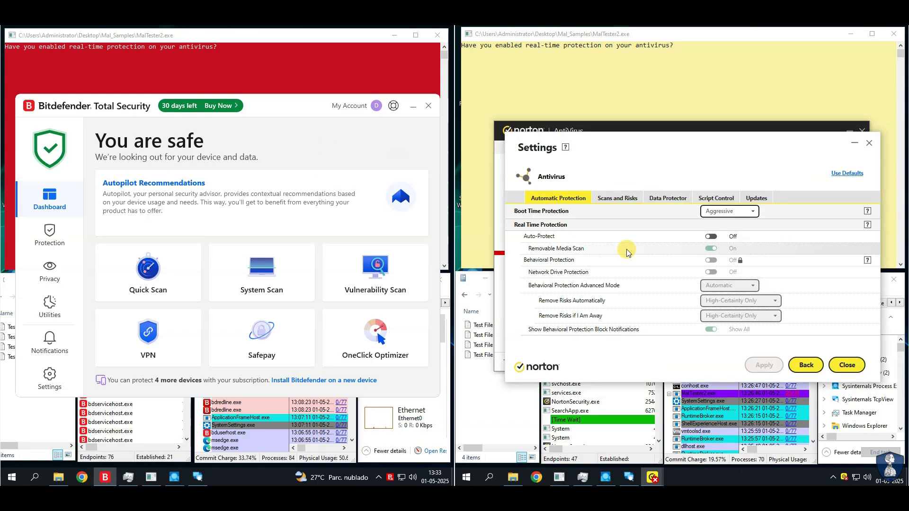
pyautogui.click(713, 237)
pyautogui.click(711, 260)
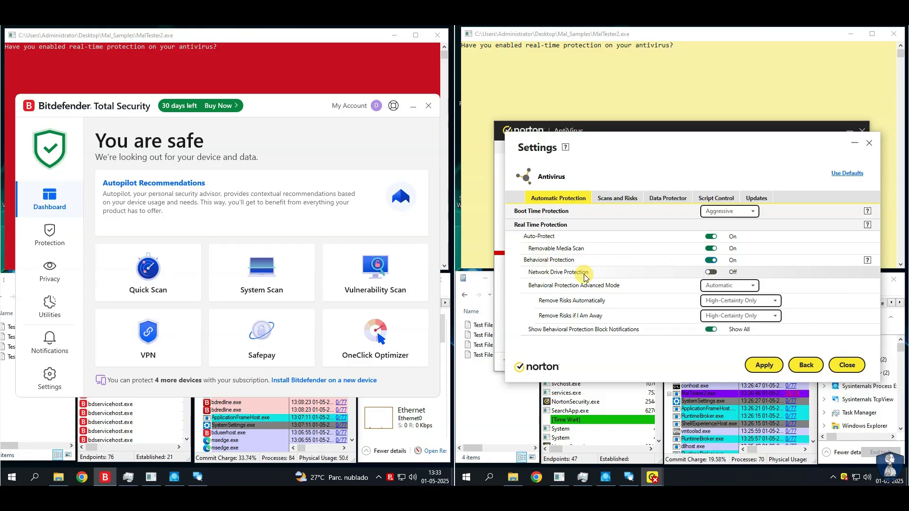
# - Turn on Norton's Network Drive Protection, set Boot Time Protection to Normal, apply the settings, and close both antivirus windows
pyautogui.click(713, 273)
pyautogui.click(729, 211)
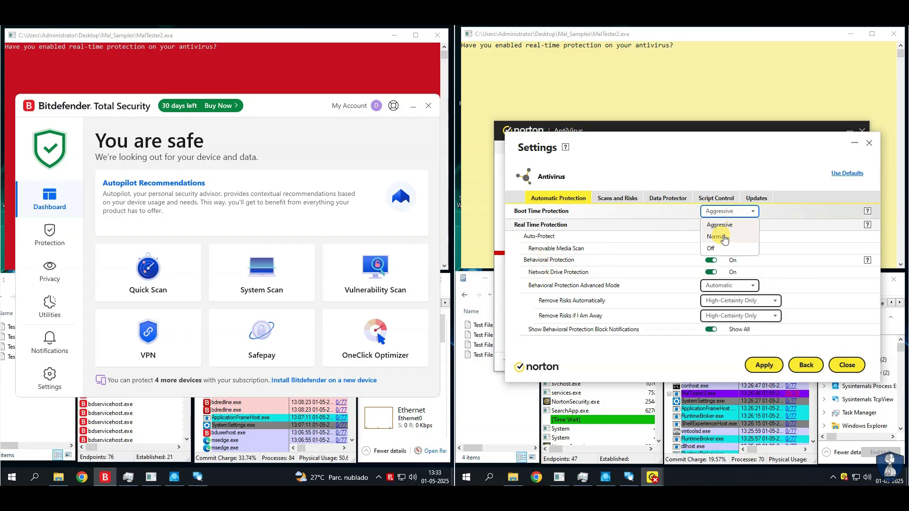
pyautogui.click(722, 227)
pyautogui.click(764, 365)
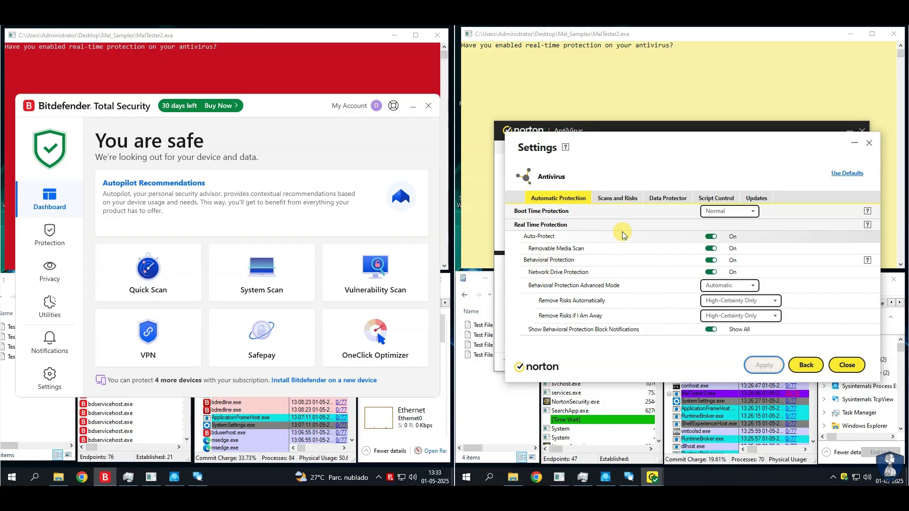
pyautogui.click(847, 365)
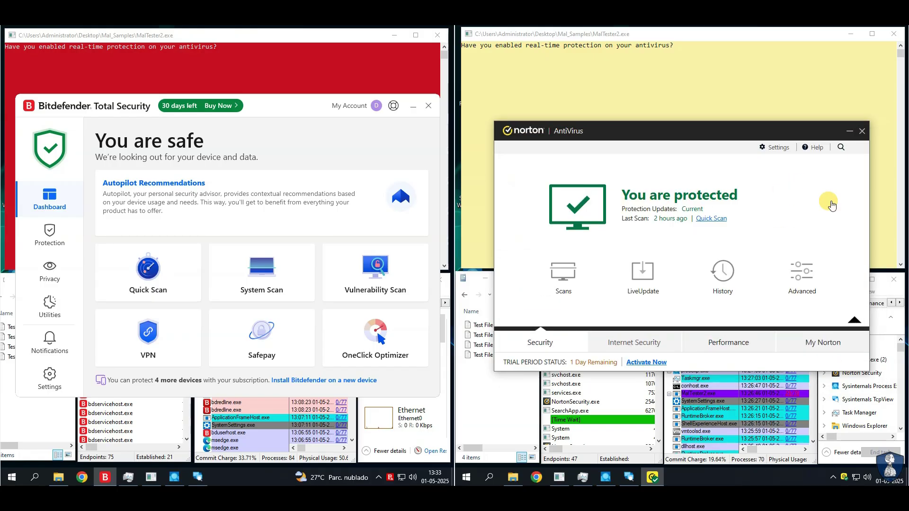
pyautogui.click(861, 133)
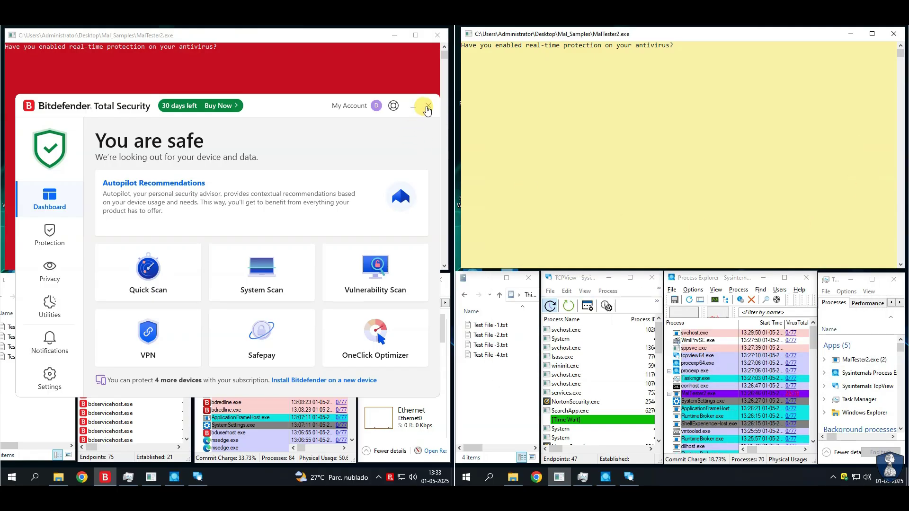
pyautogui.click(428, 108)
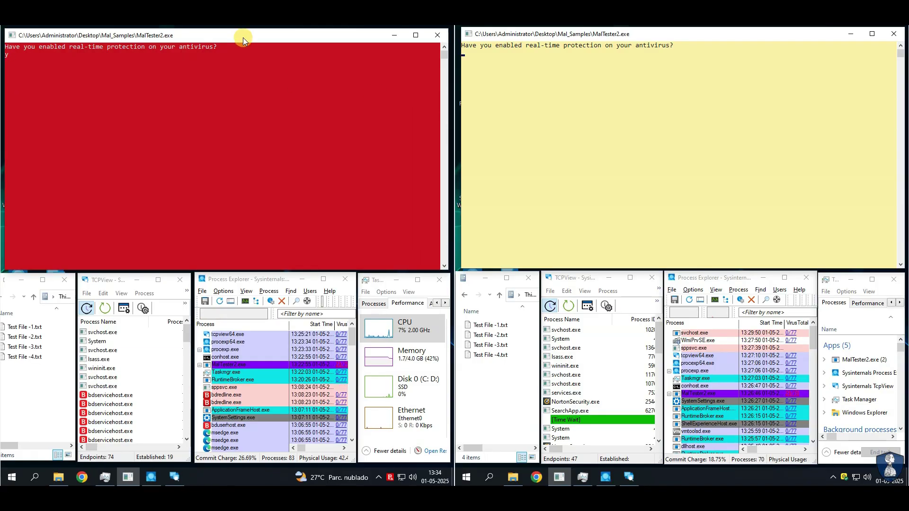
# - Start the MalTester2 run on both machines with the answer y, and close the Phase malware prompts without agreeing
pyautogui.press('Return')
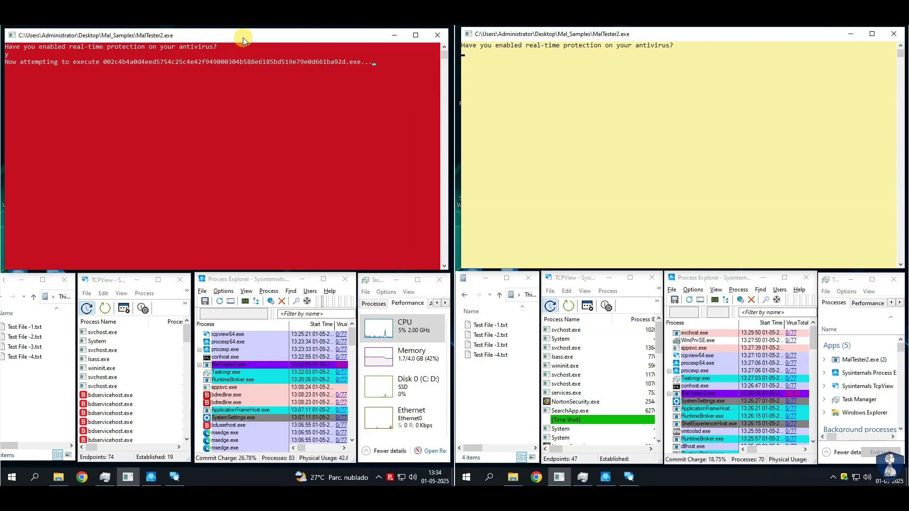
pyautogui.click(541, 132)
pyautogui.write('y')
pyautogui.press('Return')
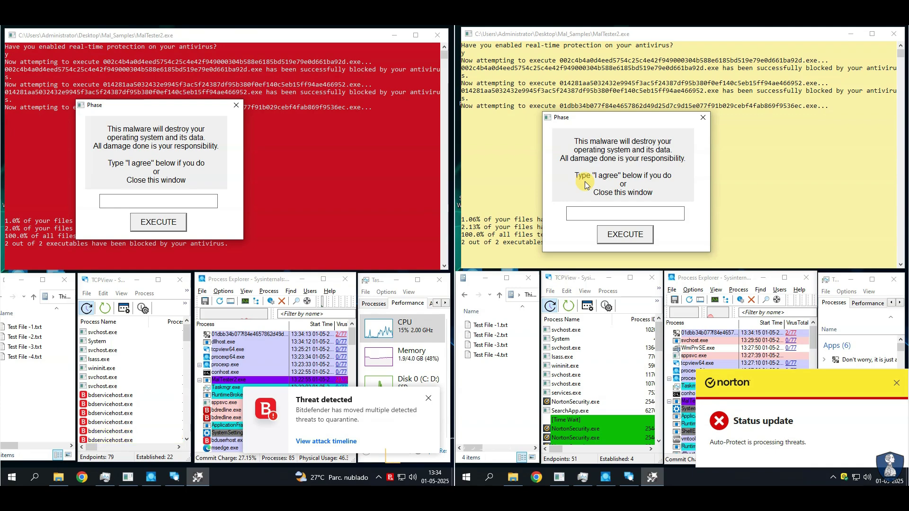
pyautogui.click(702, 117)
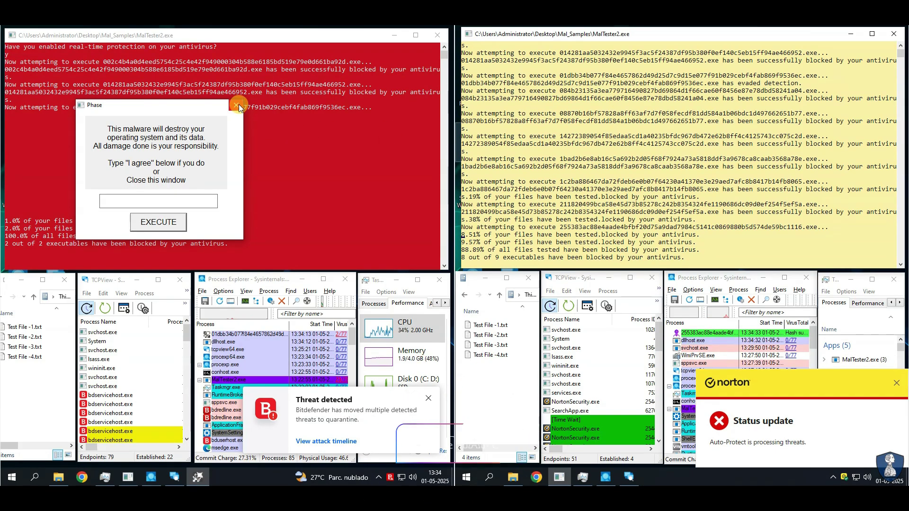
pyautogui.click(238, 106)
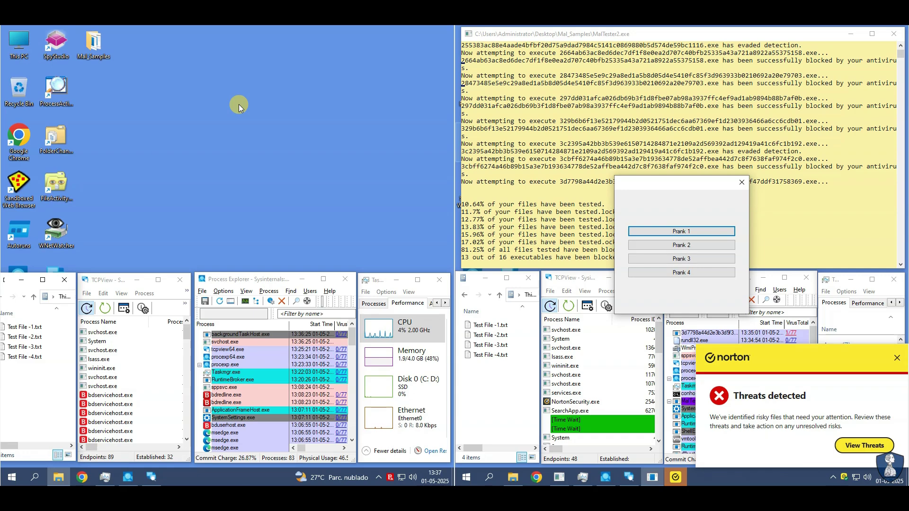
# - Trigger Prank 1 in the prank sample's window on the Norton machine and dismiss the fake Windows Defender error dialogs
pyautogui.click(693, 230)
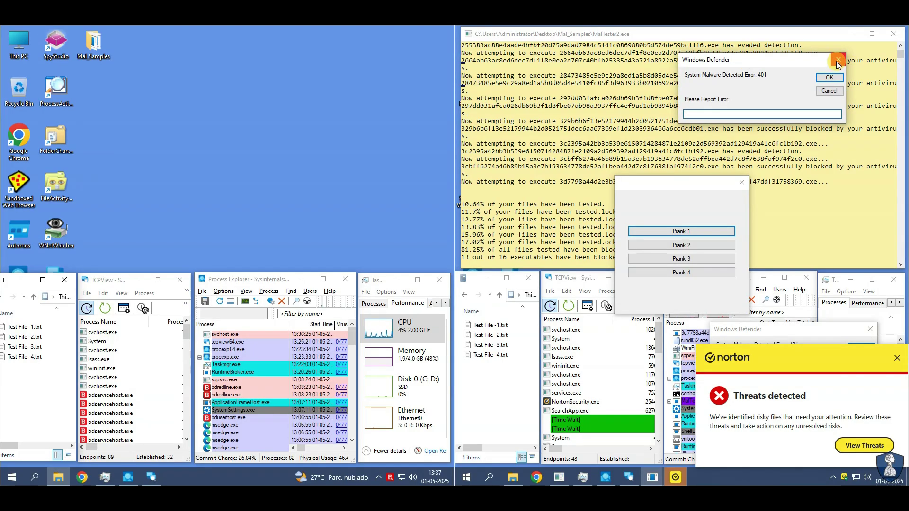
pyautogui.click(838, 62)
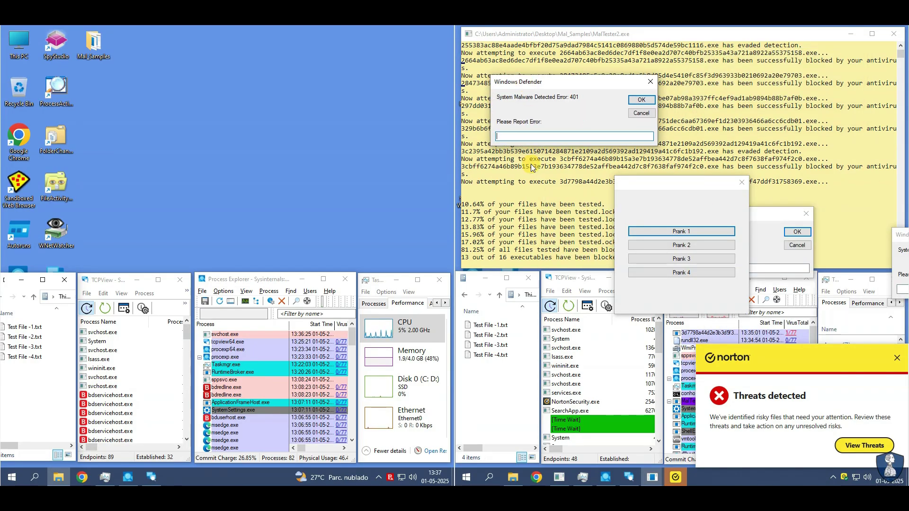
pyautogui.click(637, 100)
pyautogui.click(682, 232)
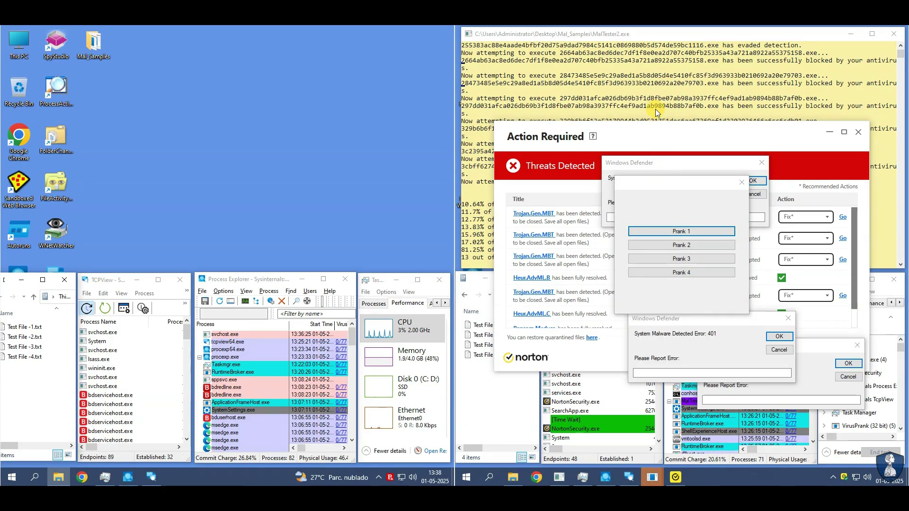
# - Apply the recommended fixes to all threats in Norton's Action Required window and close it
pyautogui.click(750, 165)
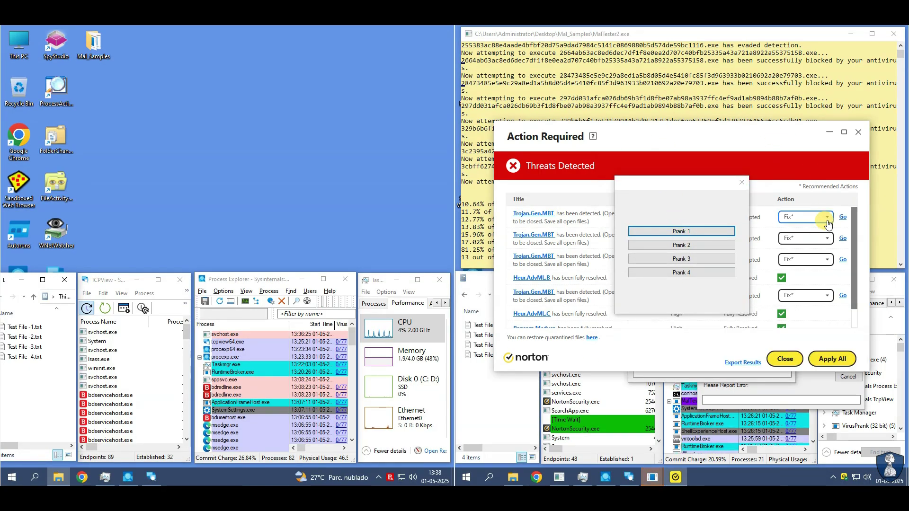
pyautogui.click(827, 359)
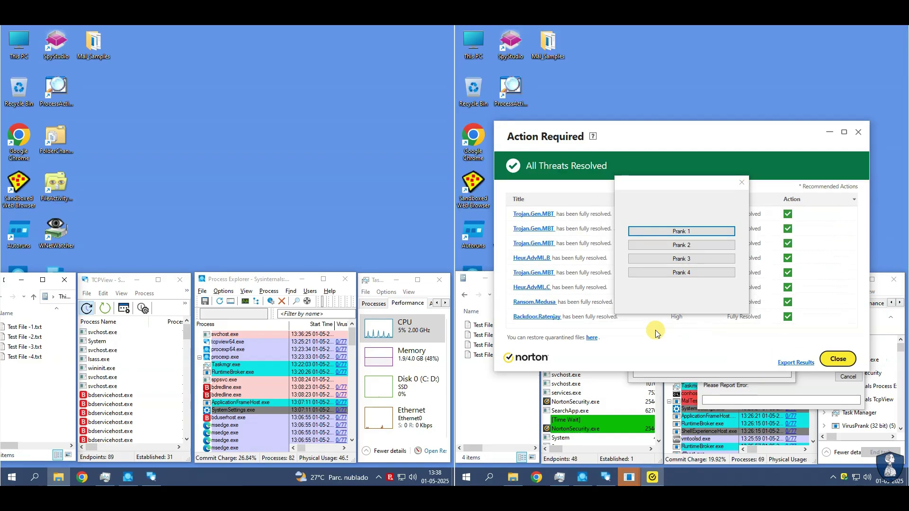
pyautogui.click(837, 358)
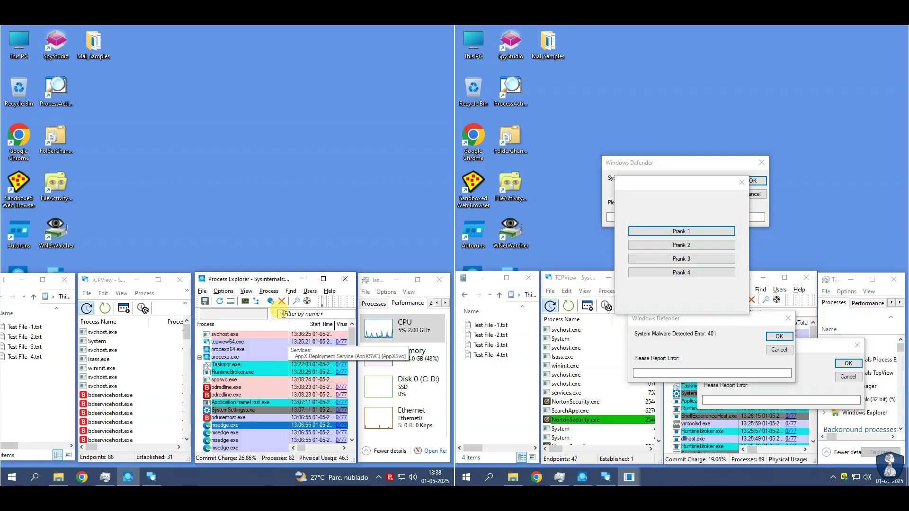
# - Examine the running processes on the Bitdefender machine in Process Explorer from newest to oldest, and open Norton's threat alert on the other machine
pyautogui.click(282, 300)
pyautogui.click(270, 291)
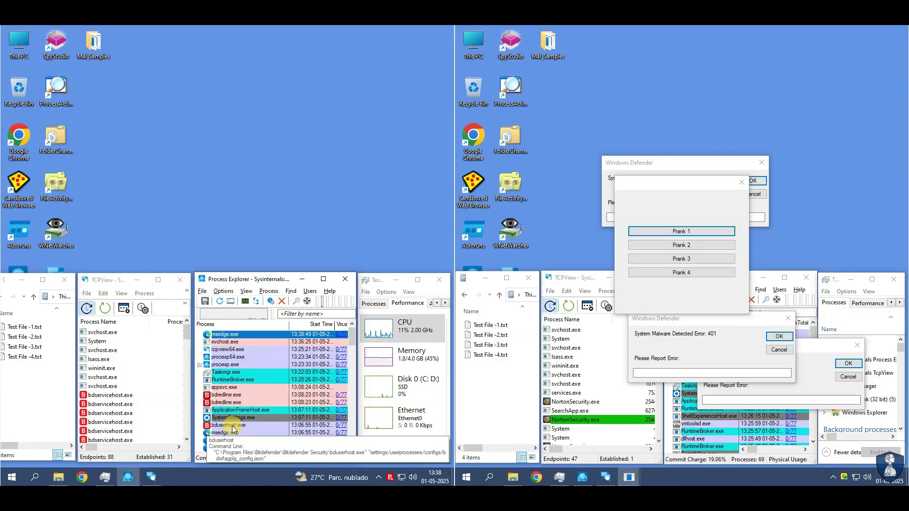
pyautogui.click(232, 432)
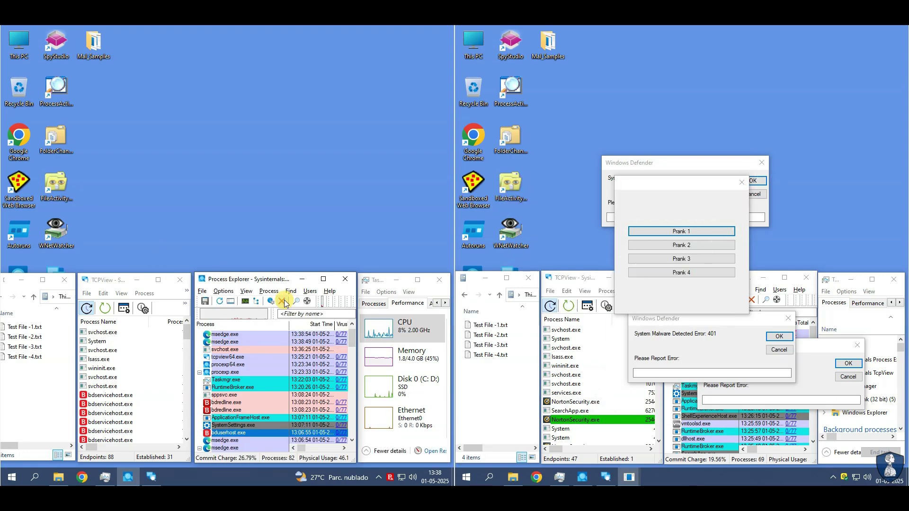
pyautogui.scroll(-10, 274, 369)
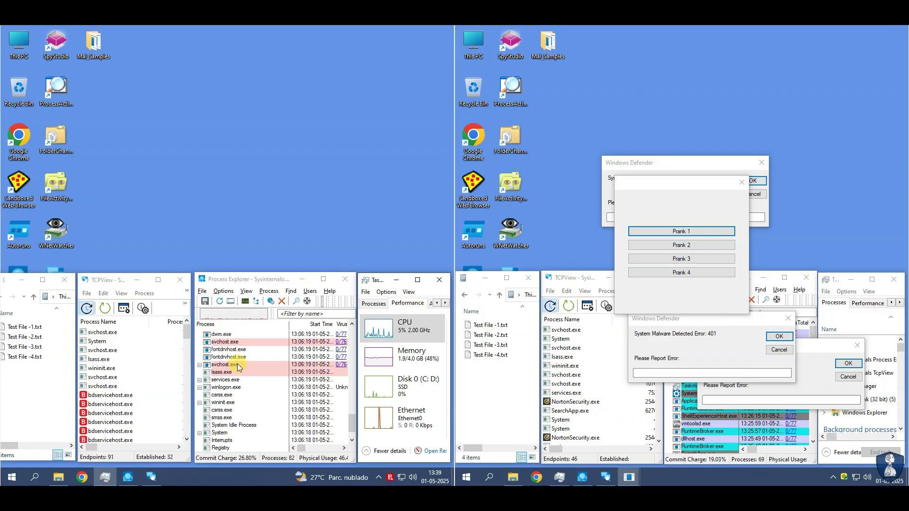
pyautogui.scroll(10, 238, 368)
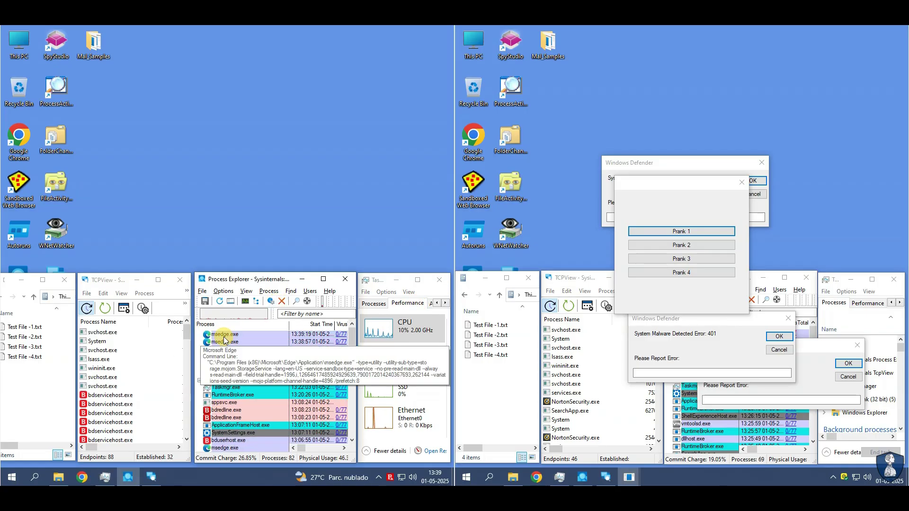
pyautogui.click(281, 302)
pyautogui.scroll(-5, 258, 405)
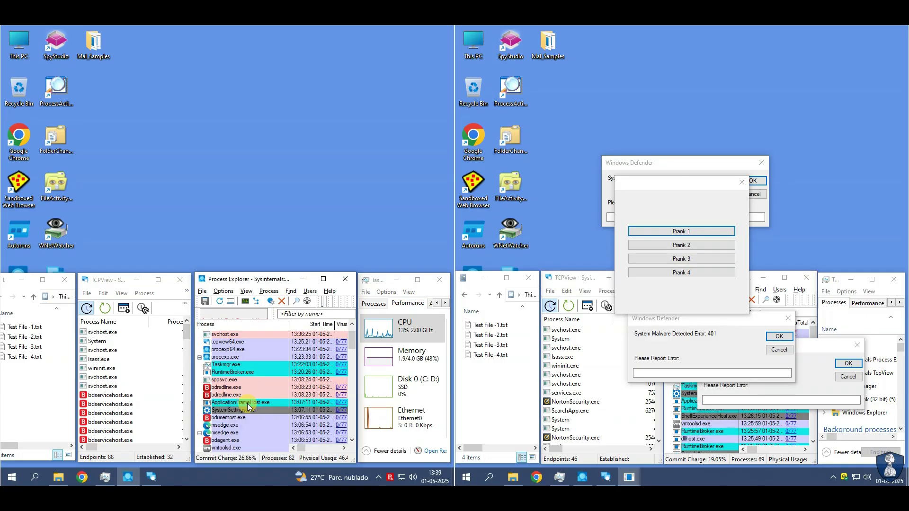
pyautogui.click(858, 447)
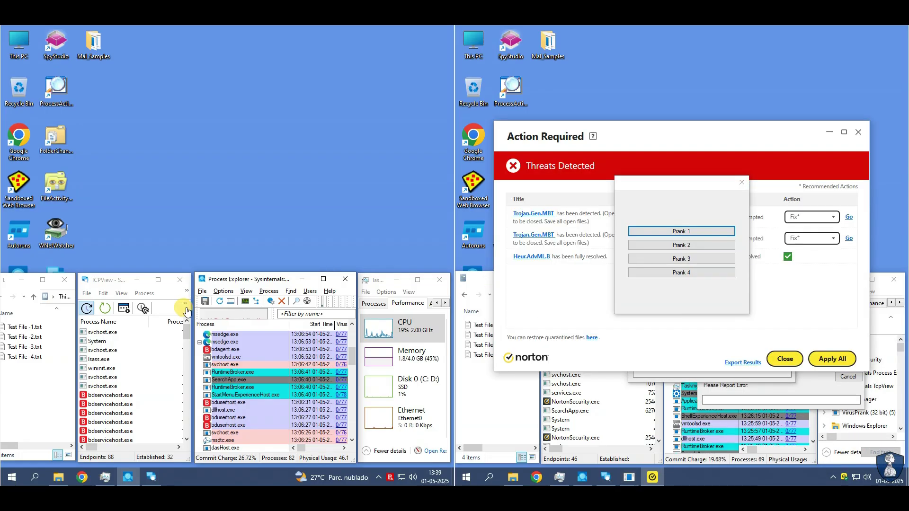
# - Run MalTester2.exe from Mal_Samples again on the Bitdefender machine and answer y to the real-time protection question
pyautogui.click(34, 296)
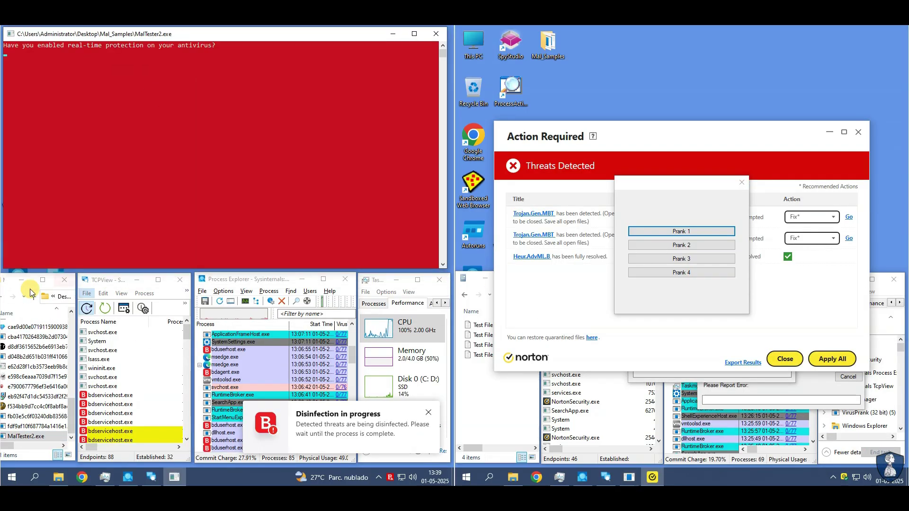
pyautogui.click(34, 297)
pyautogui.write('y')
pyautogui.press('Return')
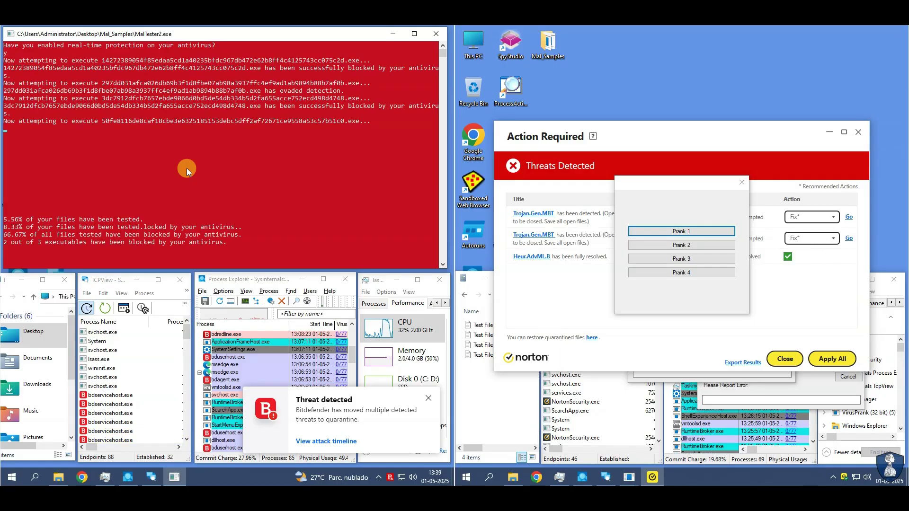
pyautogui.click(249, 301)
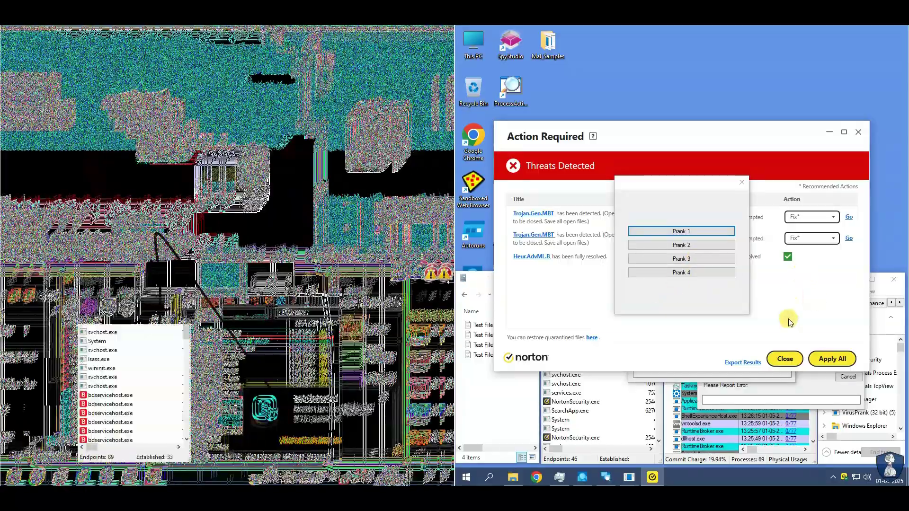
# - Apply the recommended fixes to the remaining Trojan.Gen.MBT threats in Norton's Action Required window and close it
pyautogui.click(831, 359)
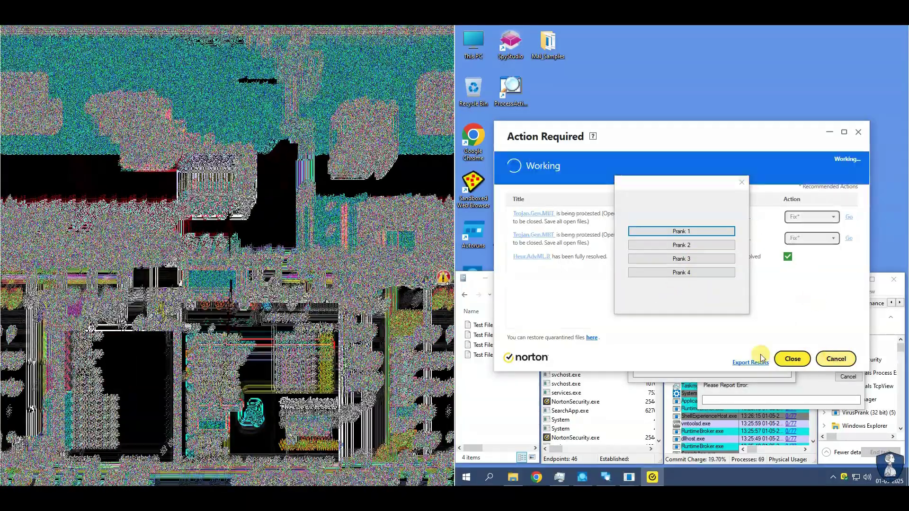
pyautogui.click(832, 359)
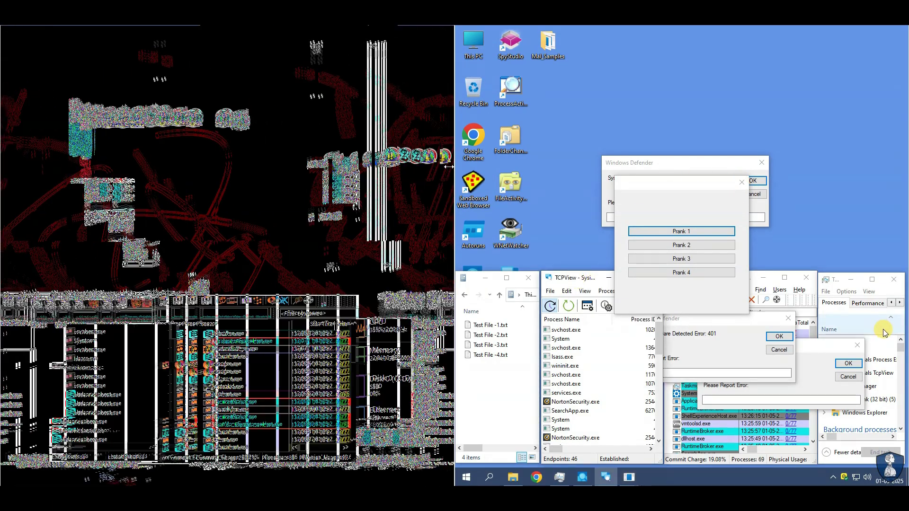
# - Launch the 01dbb34b077f84e46578 sample from Mal_Samples on the Norton machine and execute its Phase payload with the confirmation "I agree"
pyautogui.click(489, 299)
pyautogui.click(487, 327)
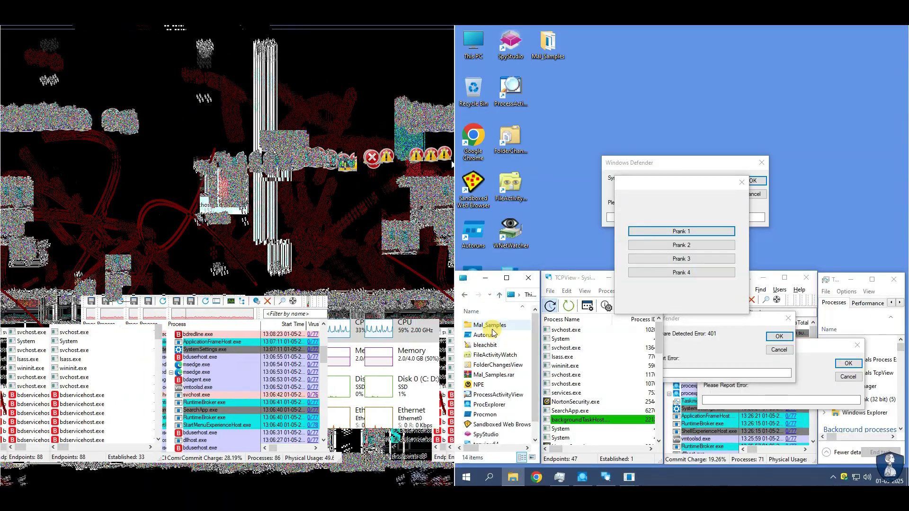
pyautogui.doubleClick(482, 325)
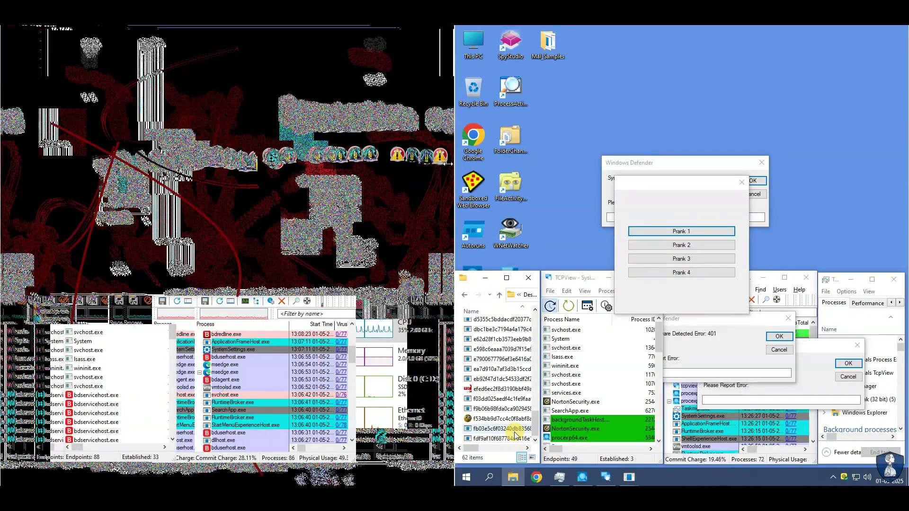
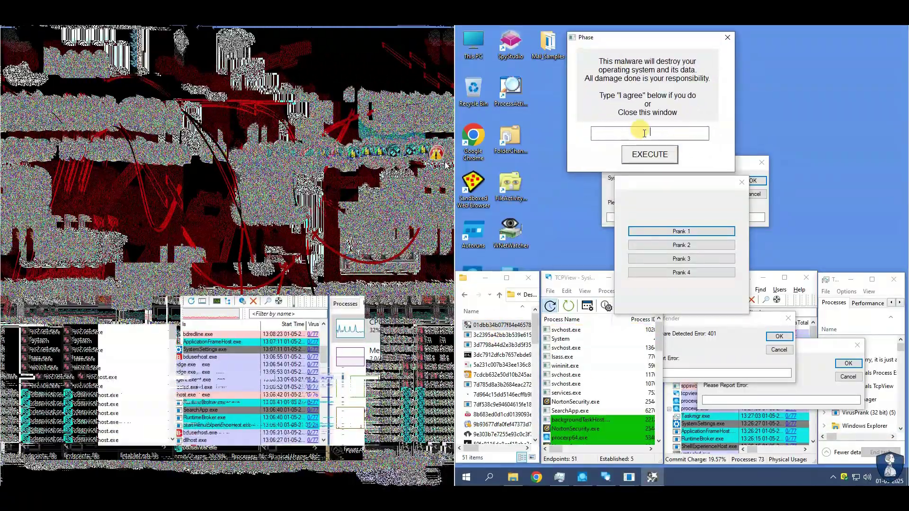
pyautogui.write('I agree')
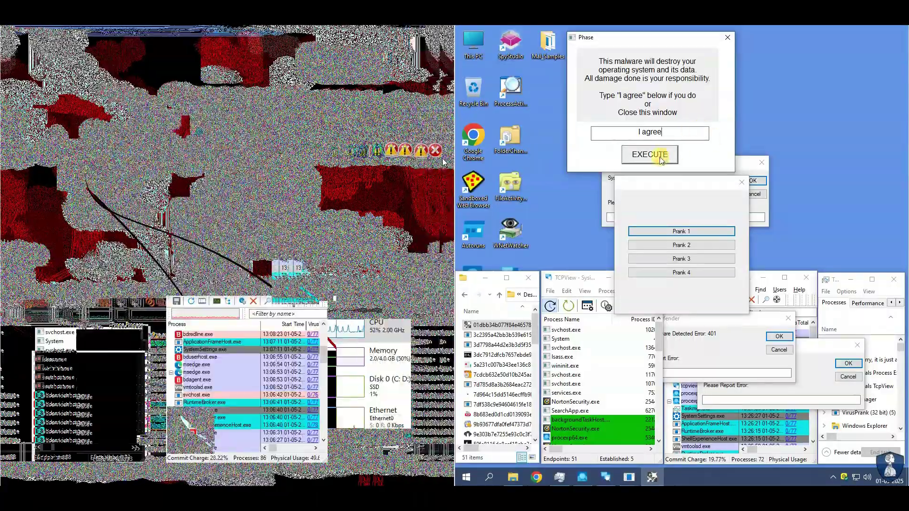
pyautogui.click(658, 155)
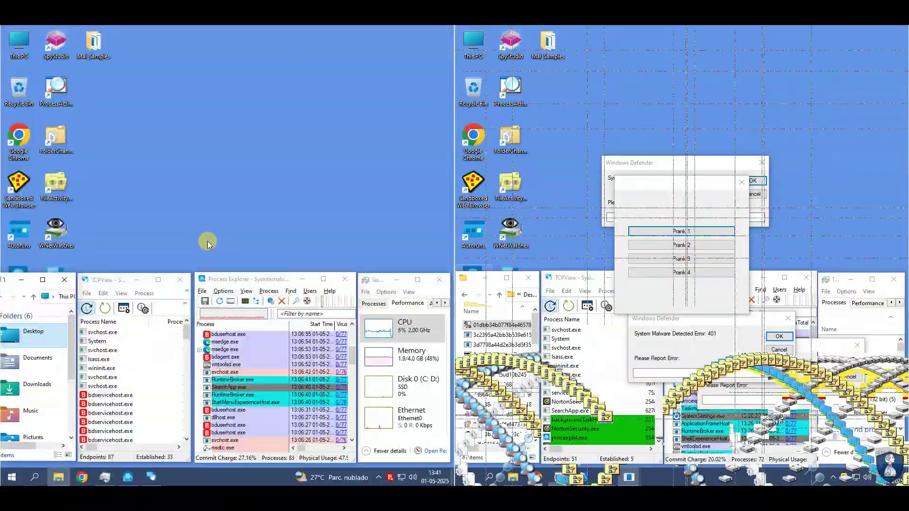
# - Start an on-demand scan of the Mal_Samples folder with Bitdefender on one machine and with Norton AntiVirus on the other
pyautogui.rightClick(92, 52)
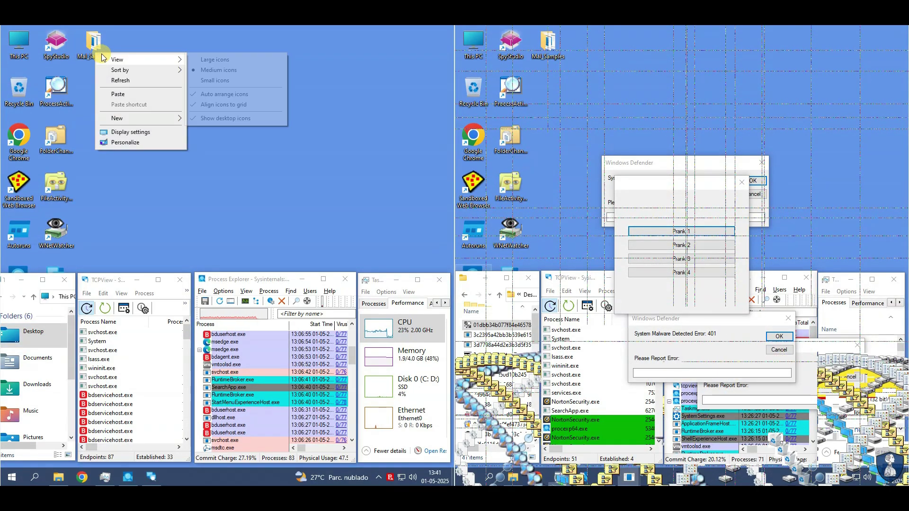
pyautogui.rightClick(89, 39)
pyautogui.moveTo(142, 101)
pyautogui.click(231, 103)
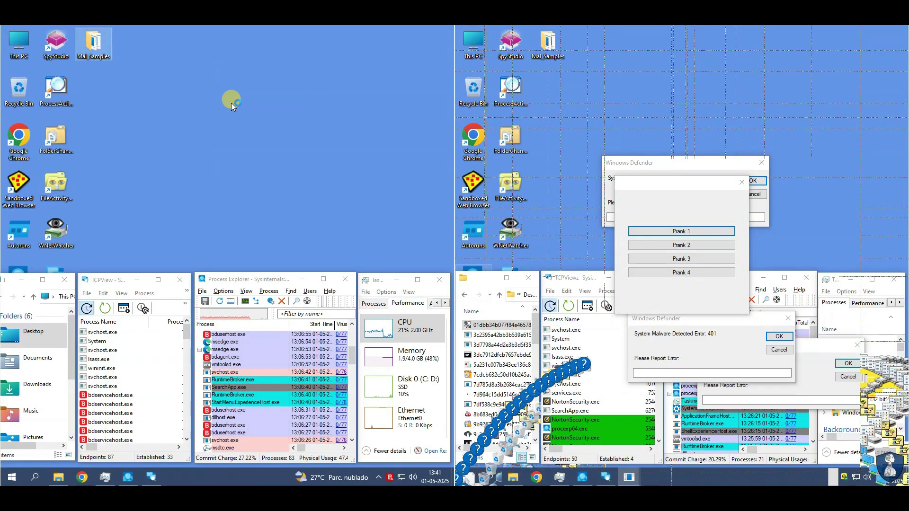
pyautogui.rightClick(547, 46)
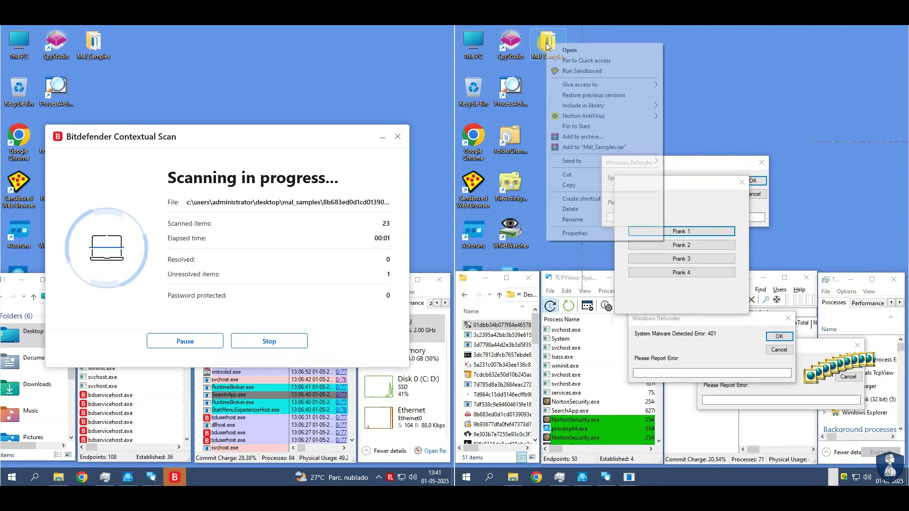
pyautogui.moveTo(616, 115)
pyautogui.click(706, 118)
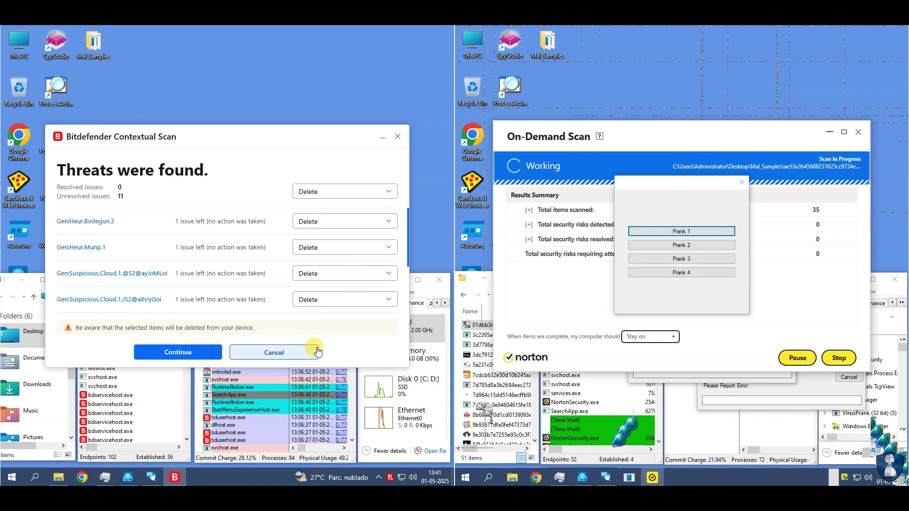
# - Delete the threats found by Bitdefender's contextual scan and process the remaining unresolved items
pyautogui.click(174, 352)
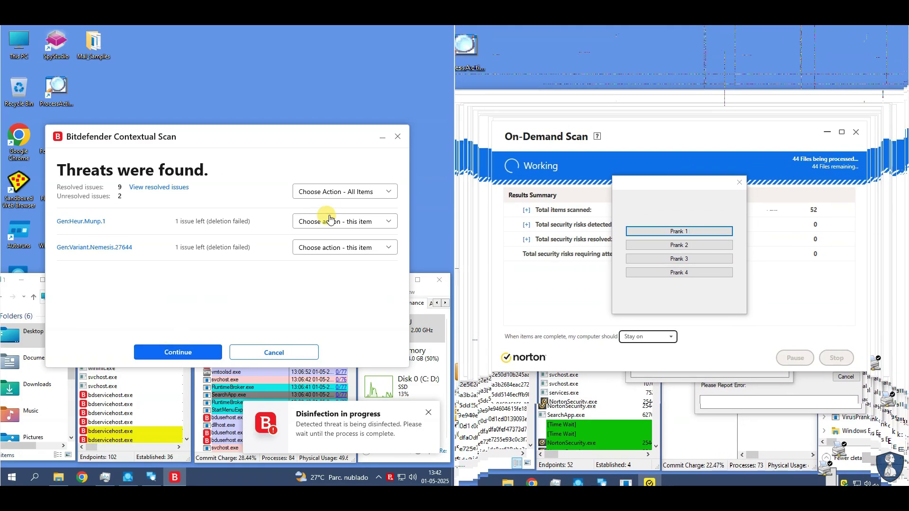
pyautogui.click(163, 352)
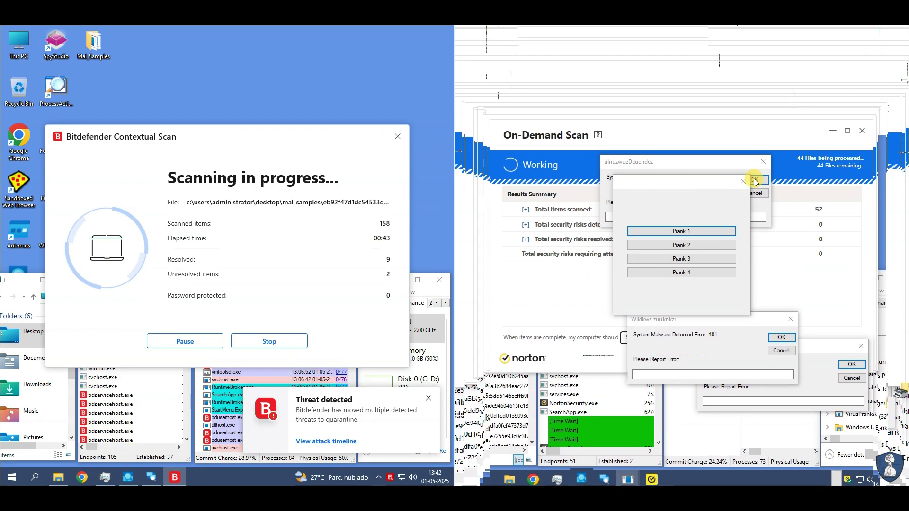
# - Bring up and widen Task Manager on the Norton machine, end the VirusPrank task, and try to end the "Don't worry" malware process
pyautogui.rightClick(635, 476)
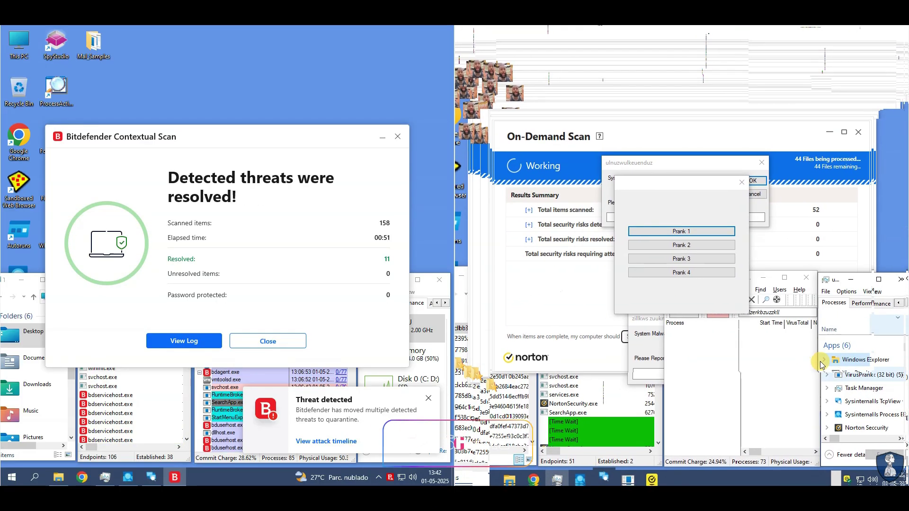
pyautogui.moveTo(817, 313); pyautogui.dragTo(527, 313)
pyautogui.rightClick(572, 377)
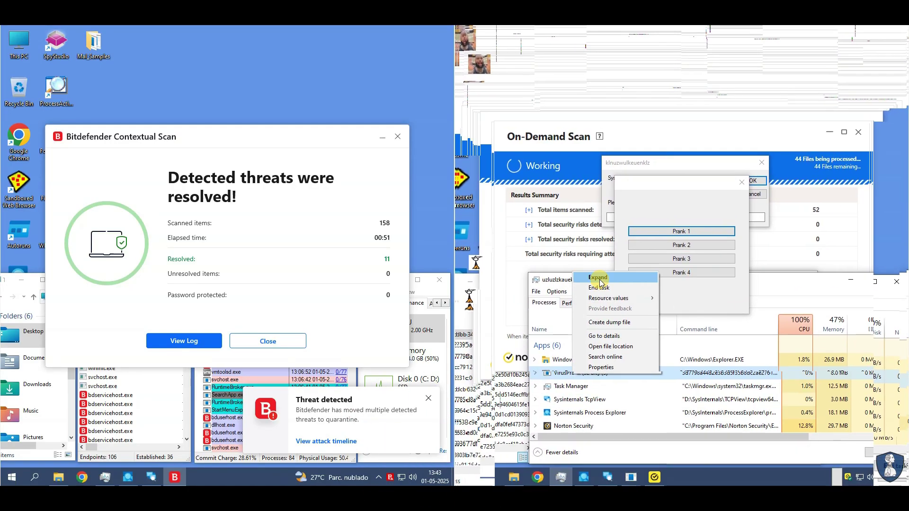
pyautogui.click(599, 289)
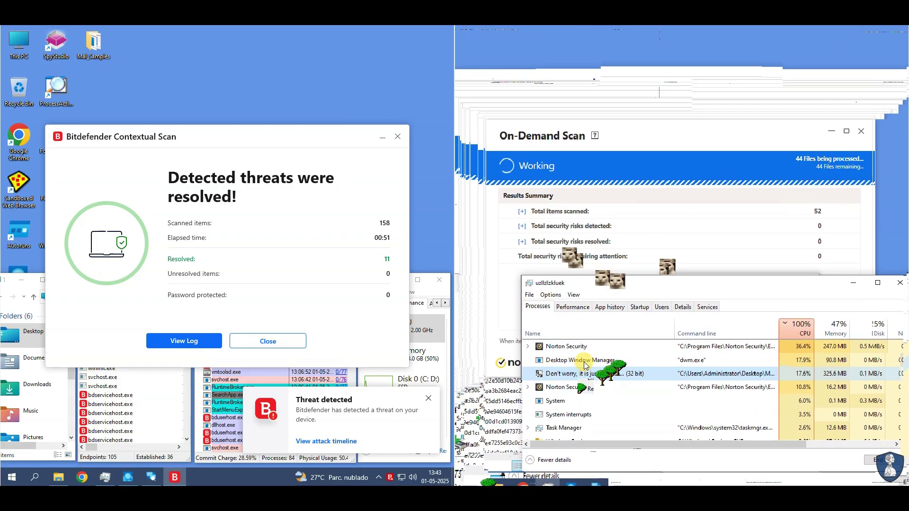
pyautogui.rightClick(604, 359)
pyautogui.click(624, 360)
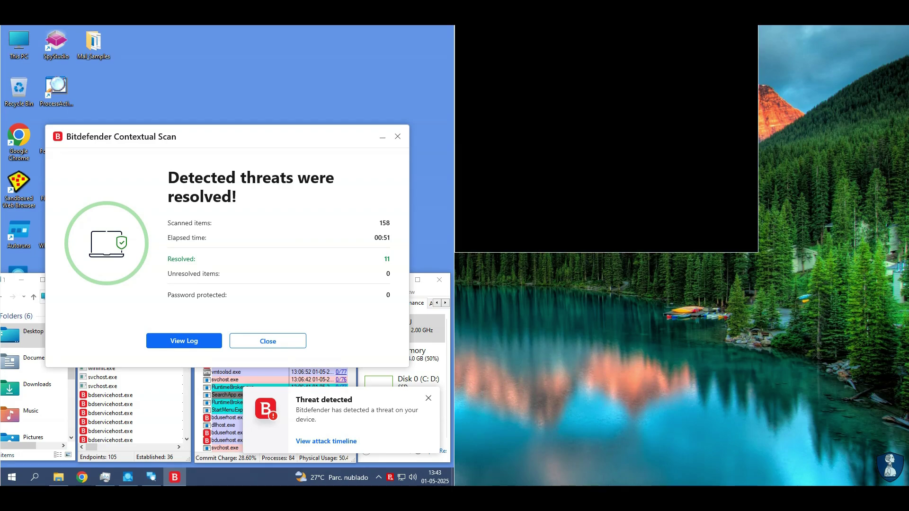
# - Close Bitdefender's scan results, delete MalTester2.exe from the Mal_Samples folder on that machine, and close the folder window
pyautogui.click(259, 340)
pyautogui.doubleClick(93, 42)
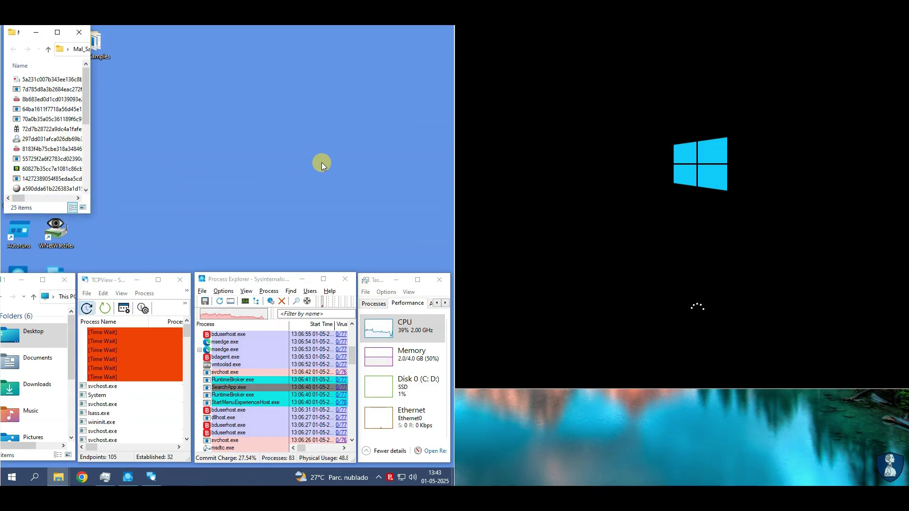
pyautogui.moveTo(91, 213); pyautogui.dragTo(427, 281)
pyautogui.scroll(-3, 274, 225)
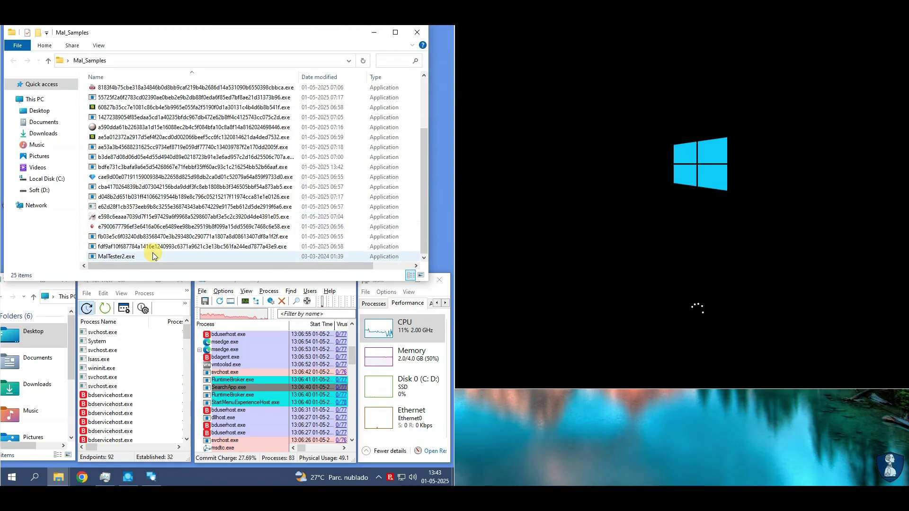
pyautogui.rightClick(111, 257)
pyautogui.click(133, 224)
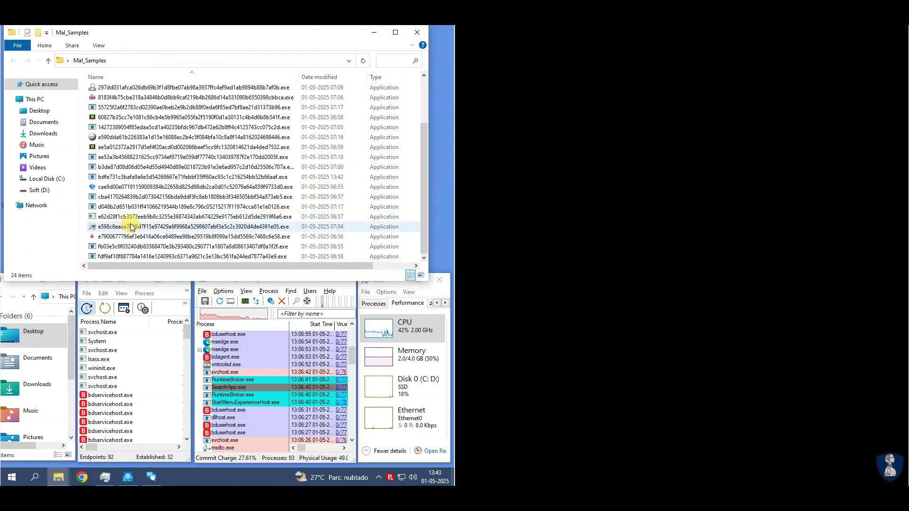
pyautogui.click(48, 60)
pyautogui.click(417, 32)
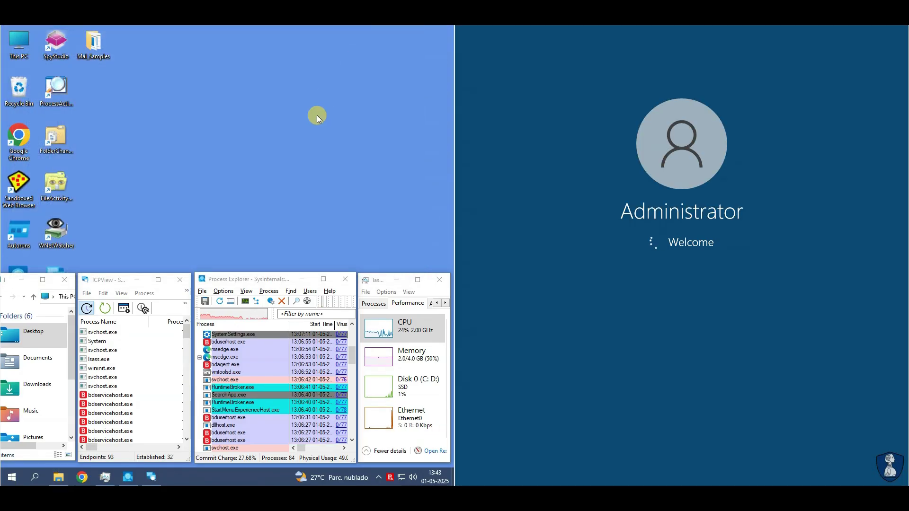
# - Close the remaining This PC window on the Bitdefender machine and empty the Recycle Bin
pyautogui.click(62, 280)
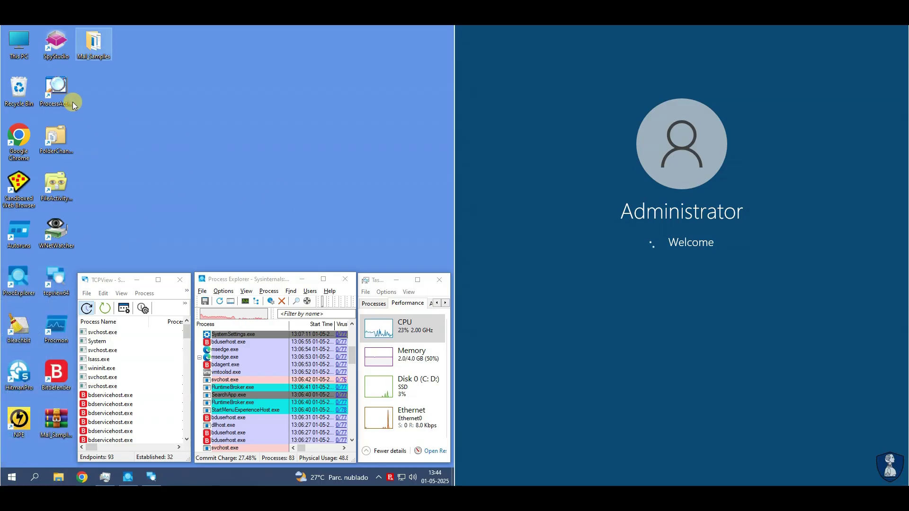
pyautogui.rightClick(25, 94)
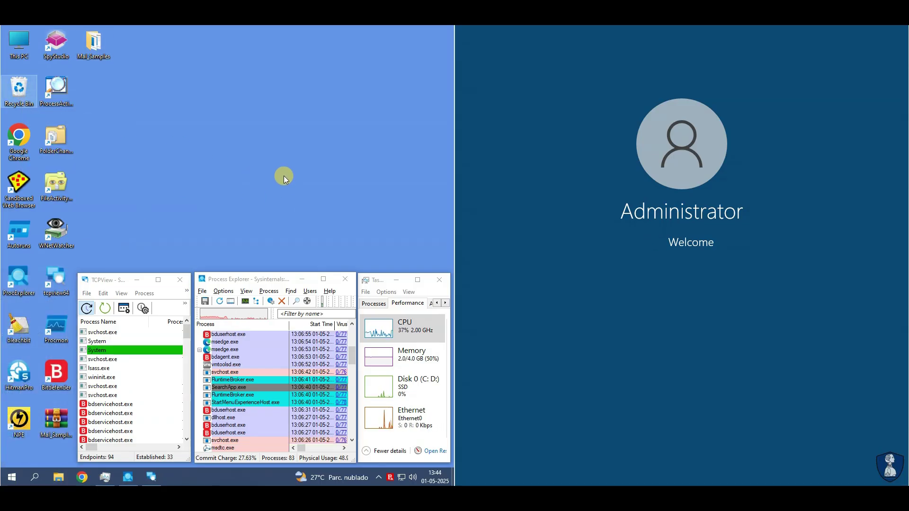
pyautogui.click(263, 289)
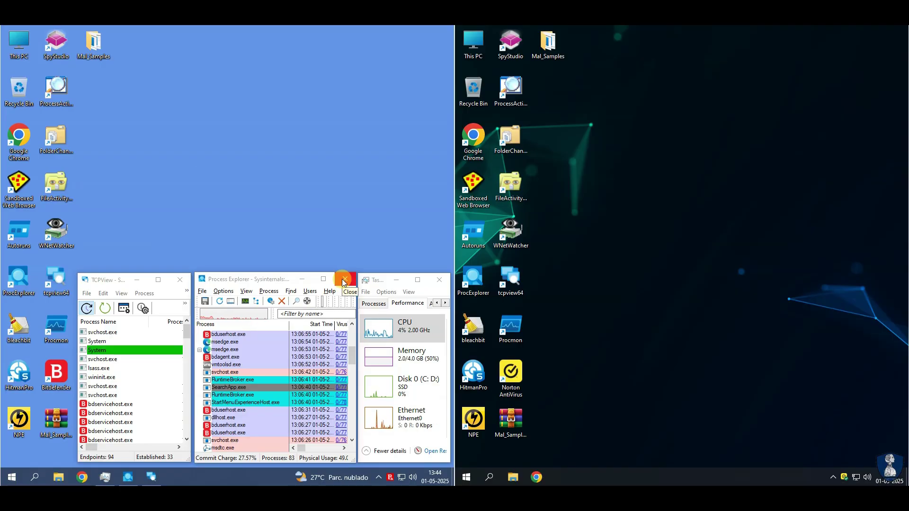
# - Narrow Process Explorer, widen Task Manager beside it, and show the startup programs on the Bitdefender machine
pyautogui.click(358, 277)
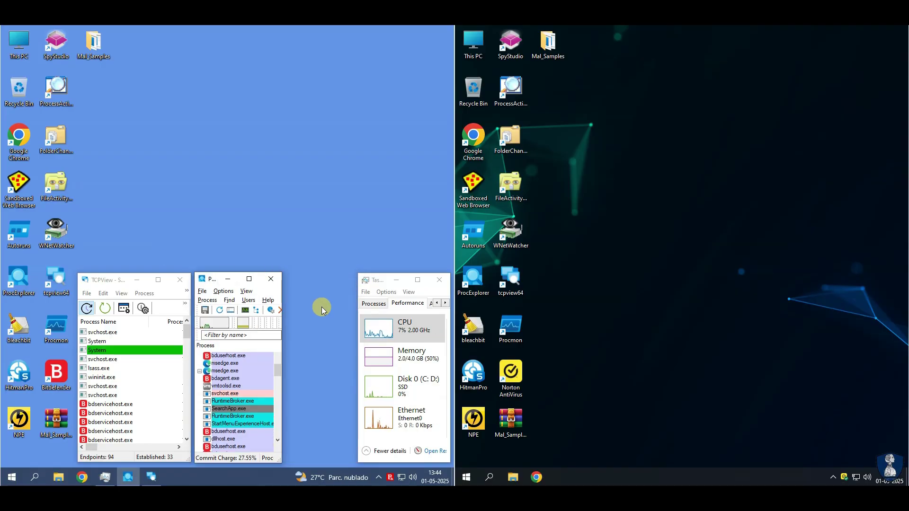
pyautogui.moveTo(353, 280); pyautogui.dragTo(278, 280)
pyautogui.click(381, 304)
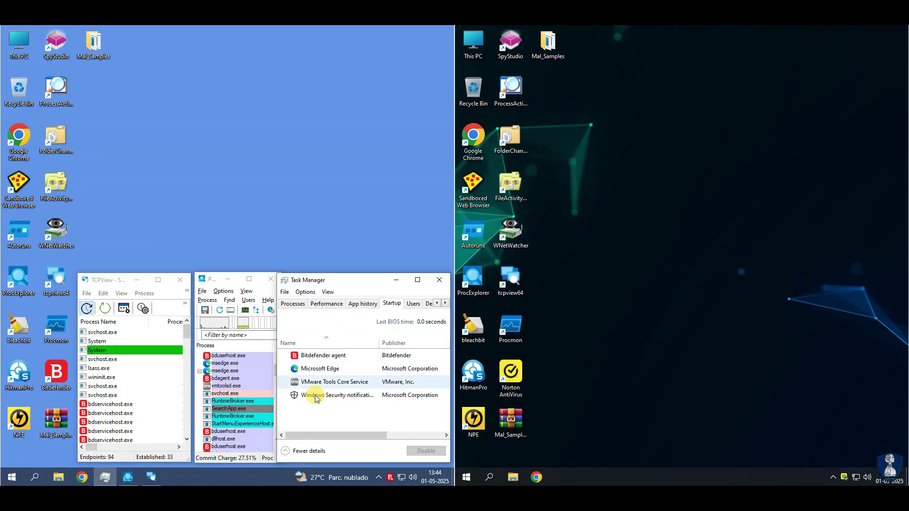
# - Close Task Manager and TCPView on the Bitdefender machine
pyautogui.click(440, 279)
pyautogui.click(202, 279)
pyautogui.press('Escape')
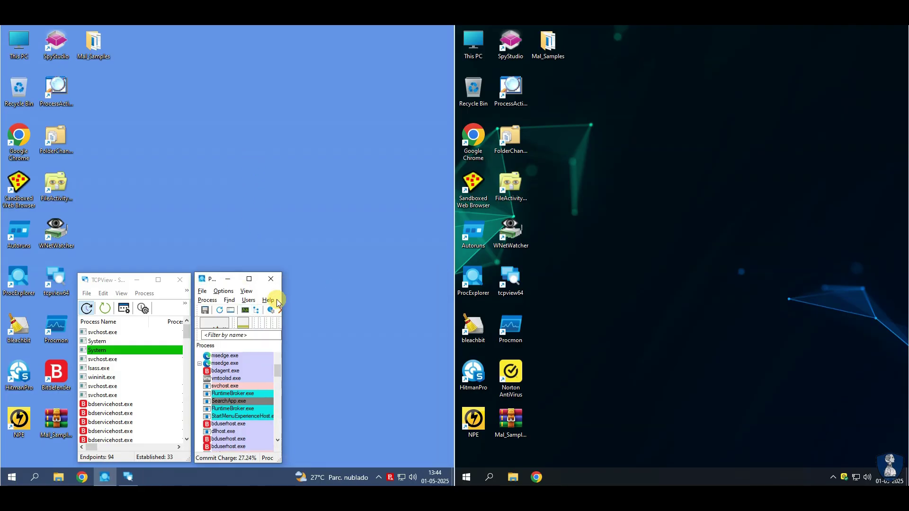
pyautogui.click(178, 280)
# - Maximize Process Explorer on the Bitdefender machine, review the running processes including msedge.exe, and close it
pyautogui.click(249, 279)
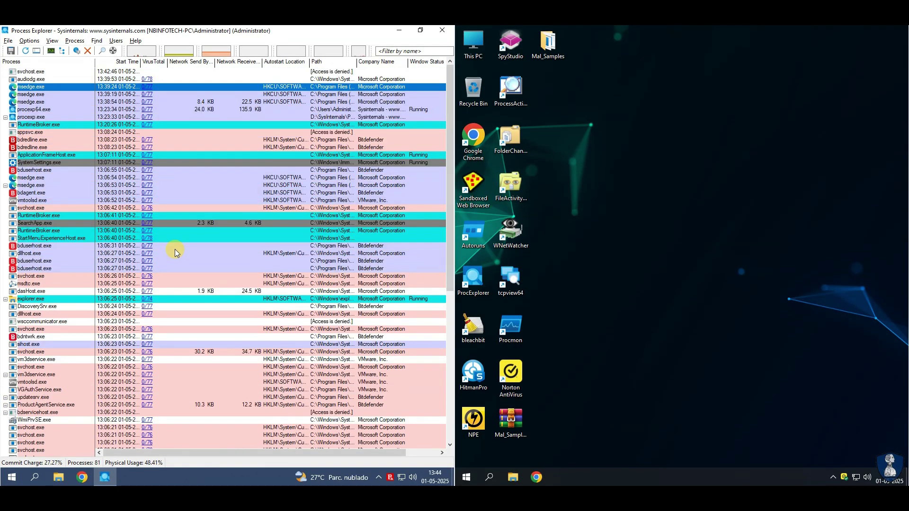
pyautogui.rightClick(31, 94)
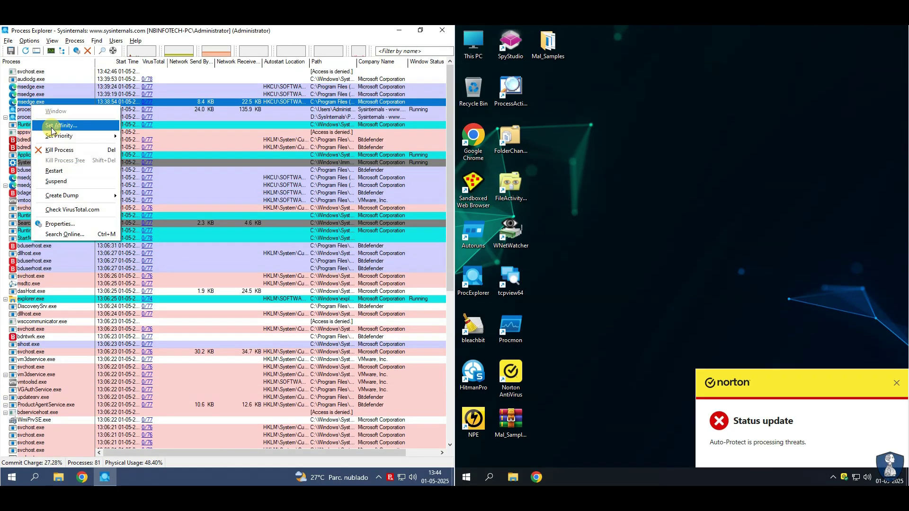
pyautogui.press('Escape')
pyautogui.click(442, 30)
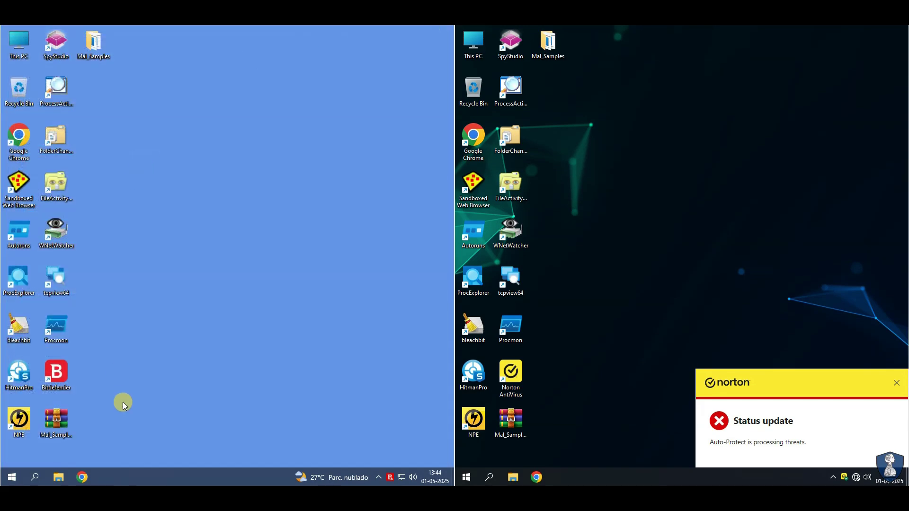
# - Restart the Bitdefender machine and dismiss the status notification on the Norton machine
pyautogui.rightClick(12, 477)
pyautogui.click(155, 445)
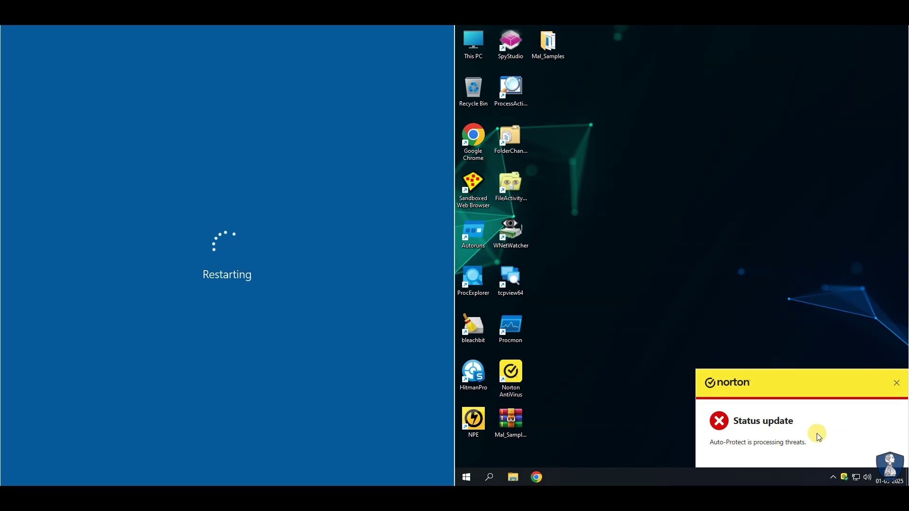
pyautogui.click(896, 383)
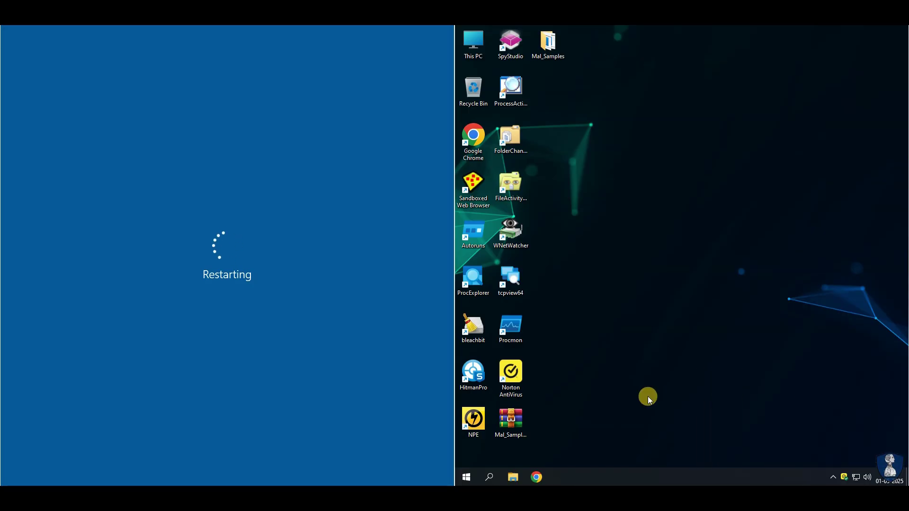
# - Open the Mal_Samples folder on the Norton machine, review the remaining samples, and close it
pyautogui.rightClick(545, 46)
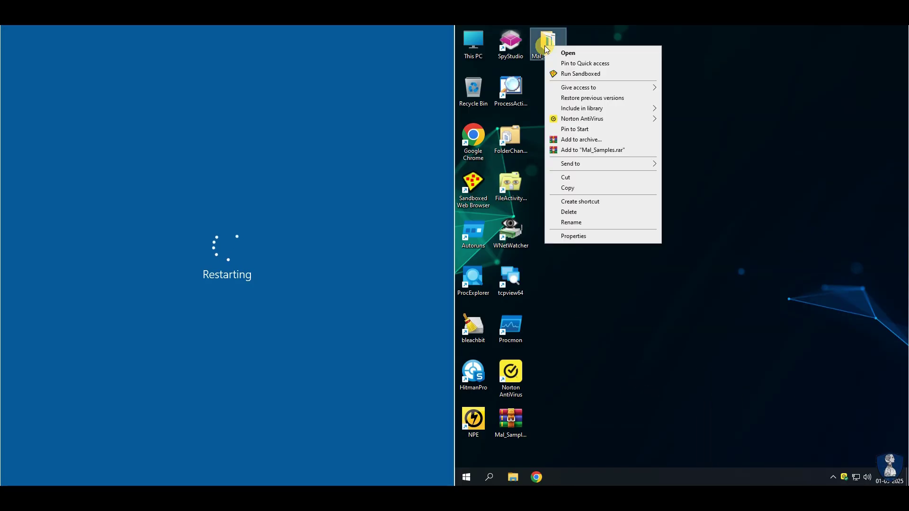
pyautogui.click(591, 54)
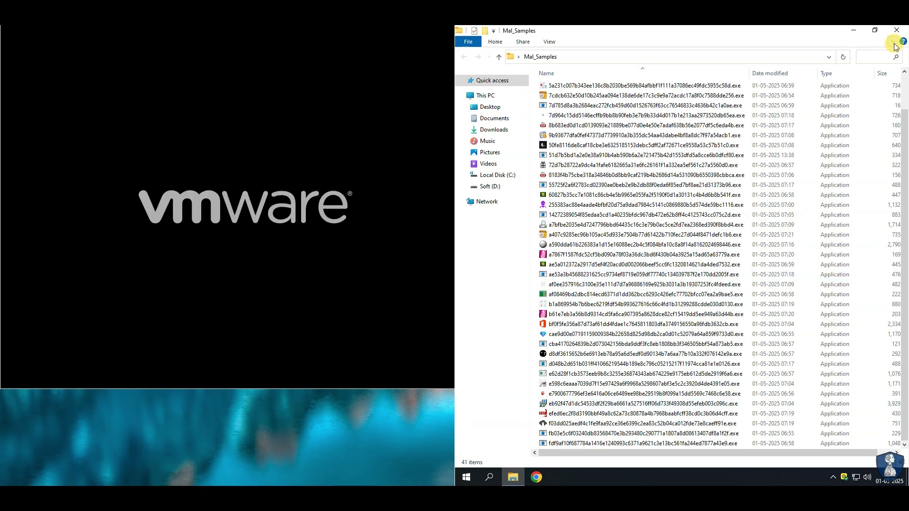
pyautogui.click(896, 30)
# - Scan the Mal_Samples folder with Norton AntiVirus, agreeing to a limited scan without an Internet connection
pyautogui.rightClick(546, 48)
pyautogui.click(686, 121)
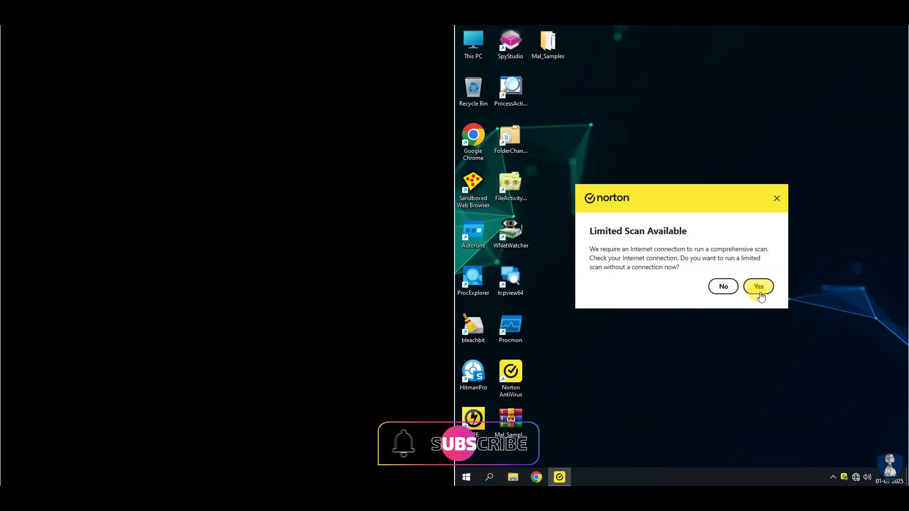
pyautogui.click(757, 287)
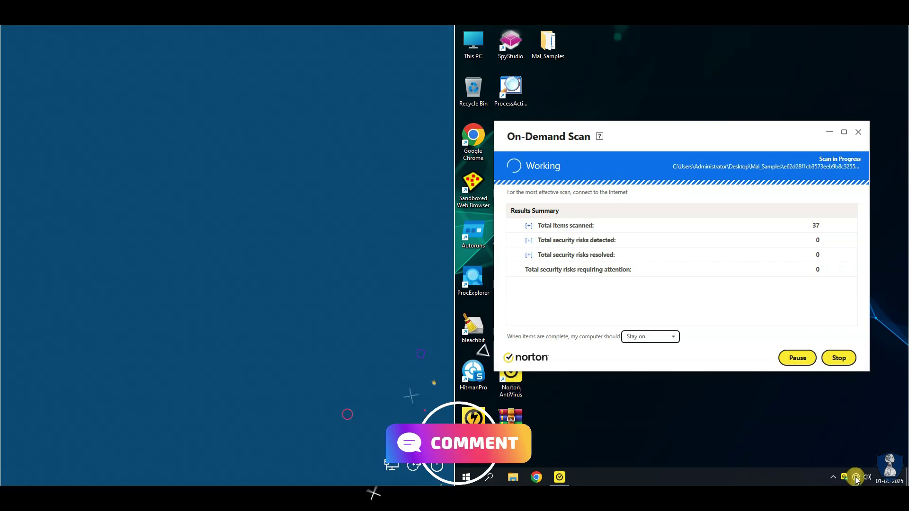
# - Check the network status and Ethernet settings on the Norton machine, and close Settings
pyautogui.click(854, 476)
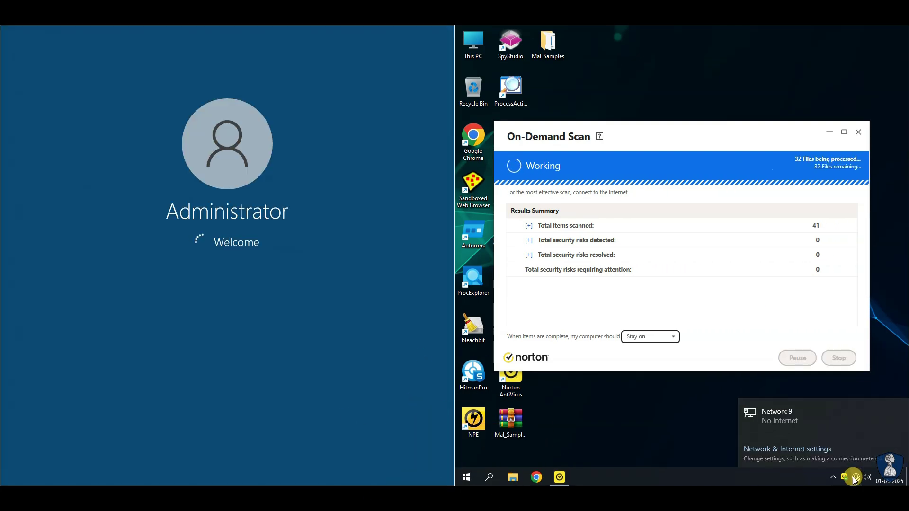
pyautogui.click(798, 453)
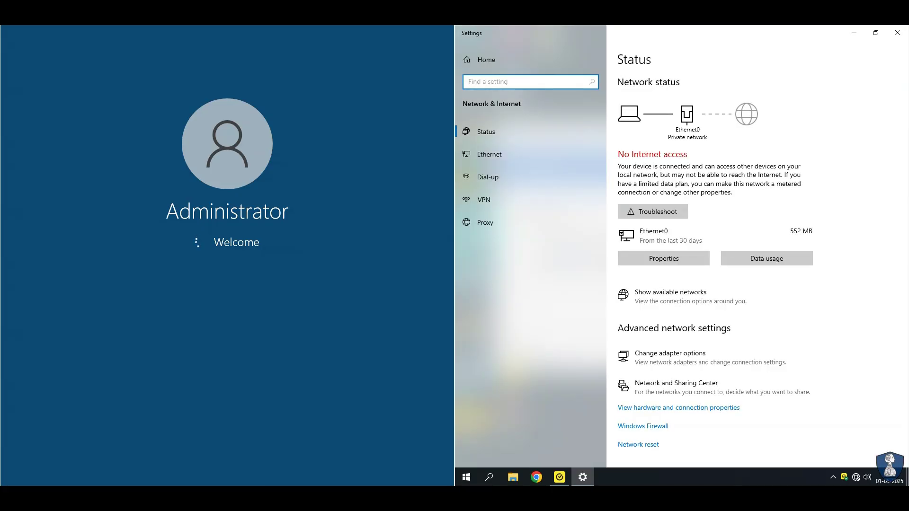
pyautogui.click(489, 154)
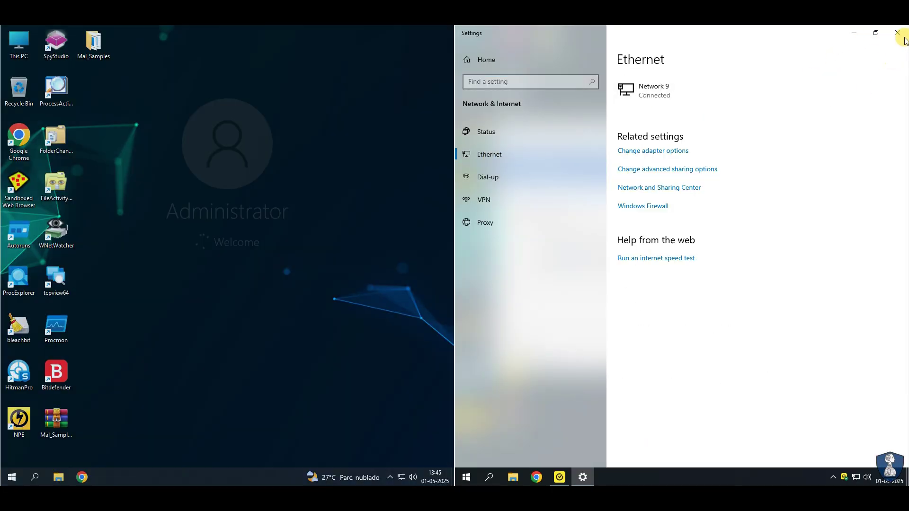
pyautogui.click(896, 33)
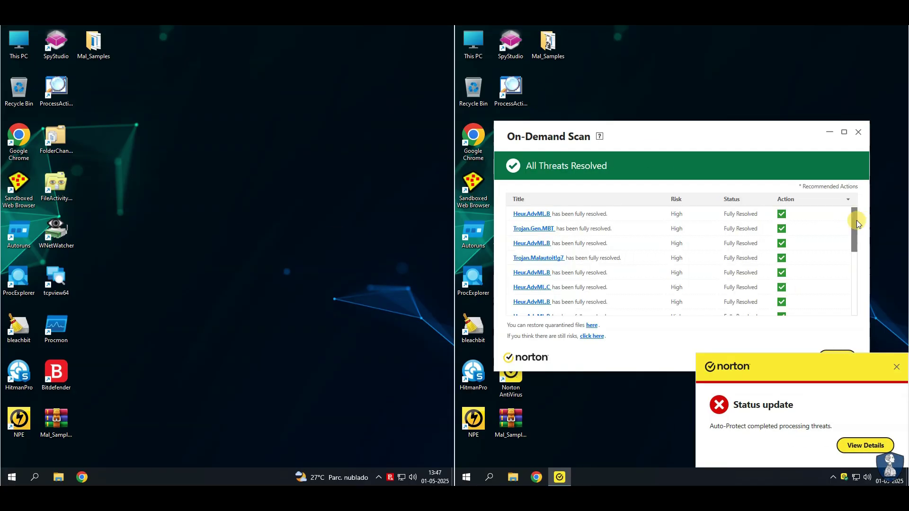
# - Review the list of threats in Norton's On-Demand Scan results, dismiss the notification, and finish the scan
pyautogui.moveTo(857, 220); pyautogui.dragTo(853, 312)
pyautogui.click(896, 368)
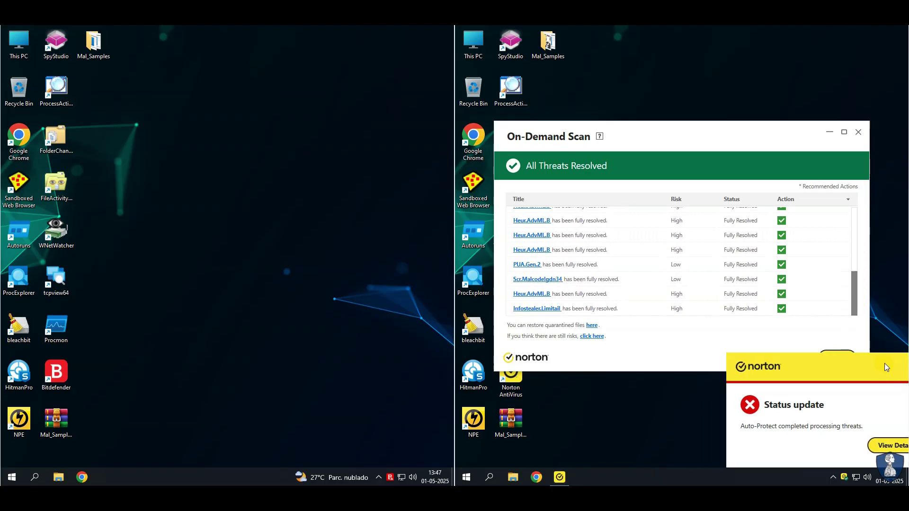
pyautogui.click(833, 357)
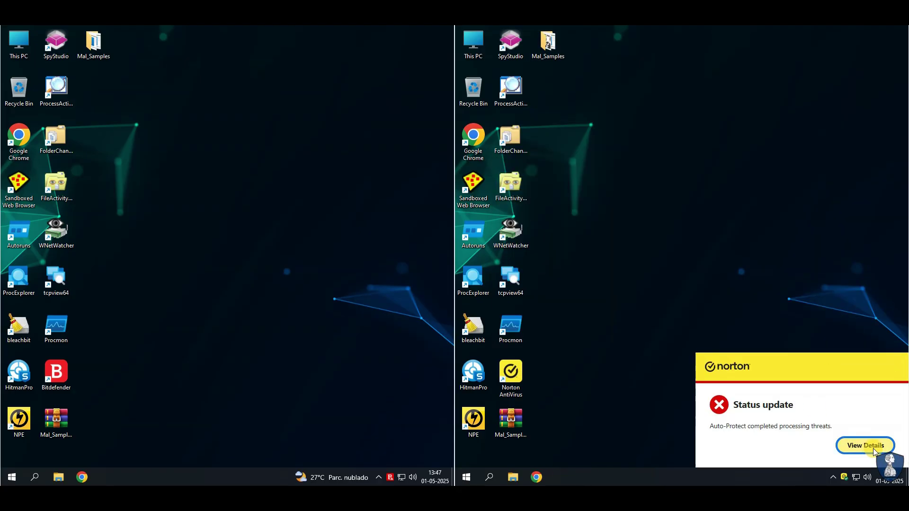
# - View the Auto-Protect details in Norton's Security History and close the history window
pyautogui.click(873, 448)
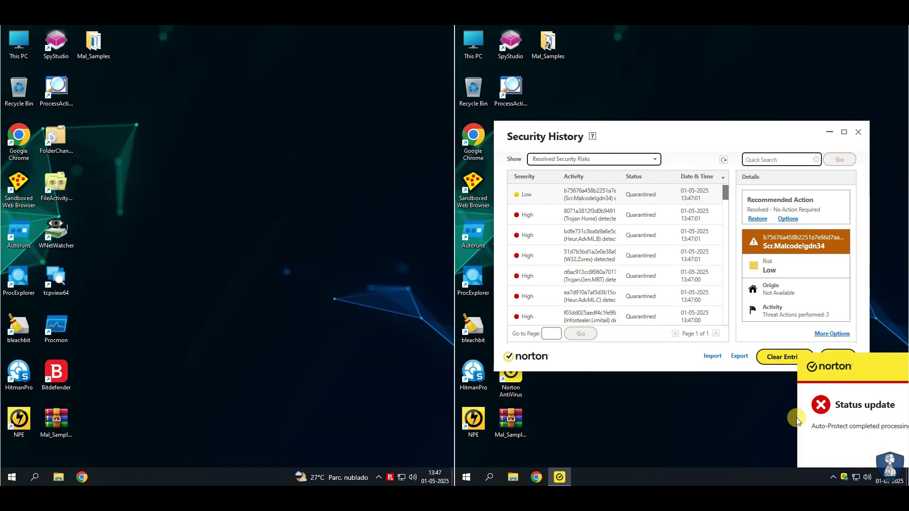
pyautogui.click(790, 360)
pyautogui.click(720, 303)
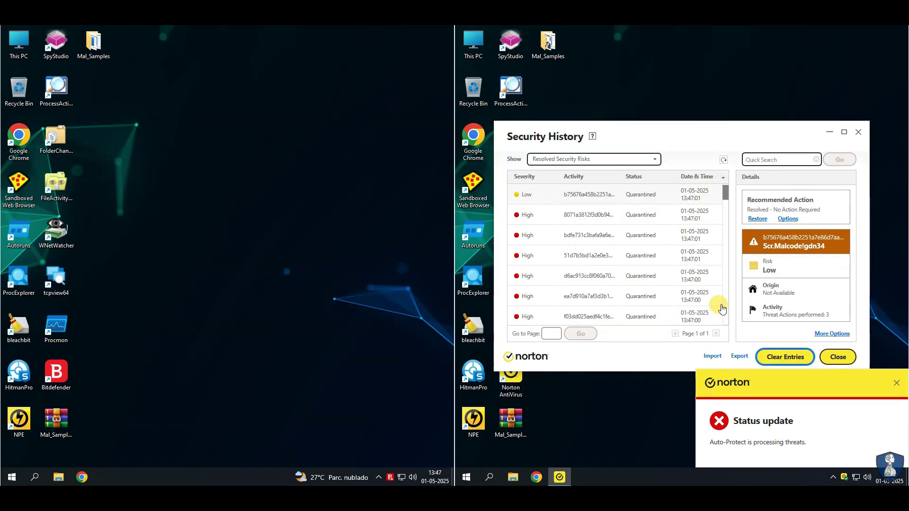
pyautogui.click(837, 357)
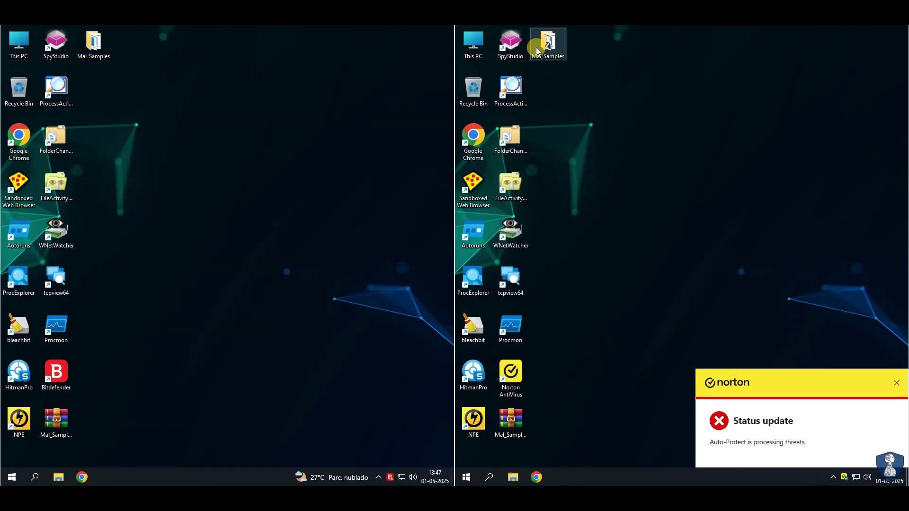
# - Open the Mal_Samples folder on both machines, compare the remaining samples, and minimize both folder windows
pyautogui.doubleClick(548, 43)
pyautogui.doubleClick(93, 42)
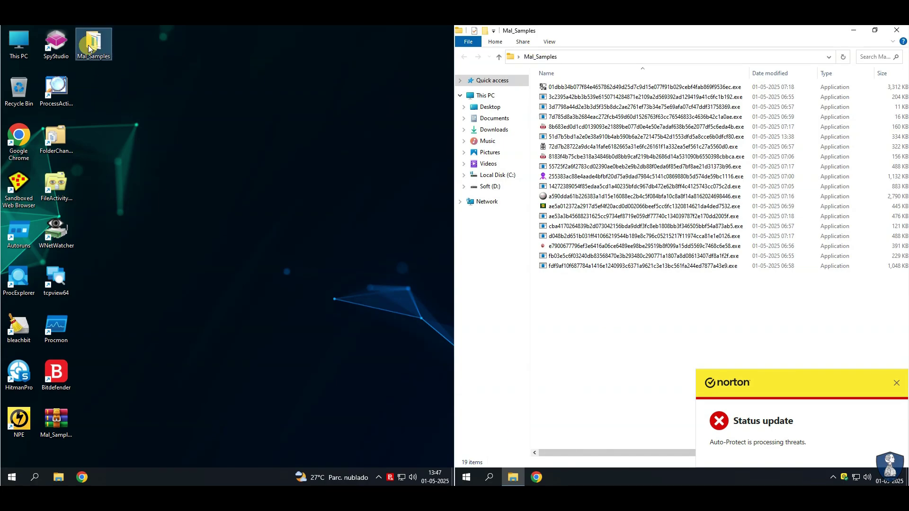
pyautogui.moveTo(196, 287); pyautogui.dragTo(193, 336)
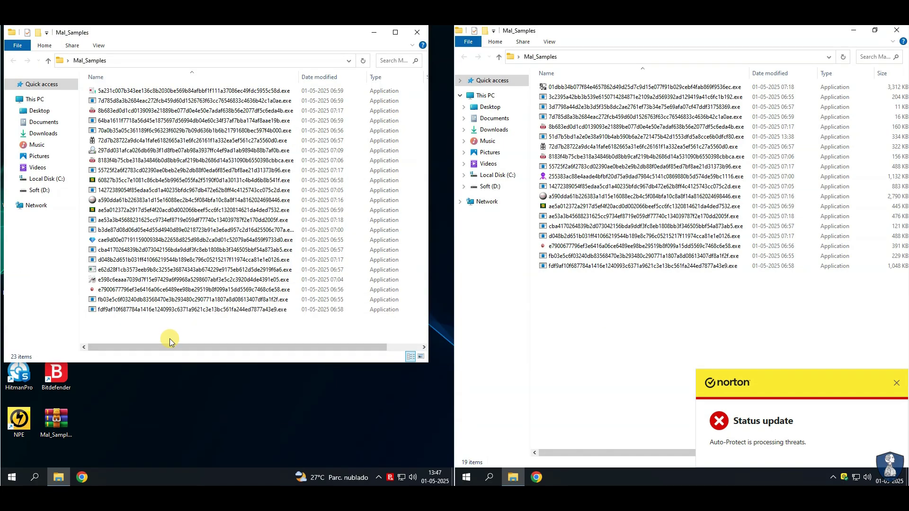
pyautogui.click(372, 32)
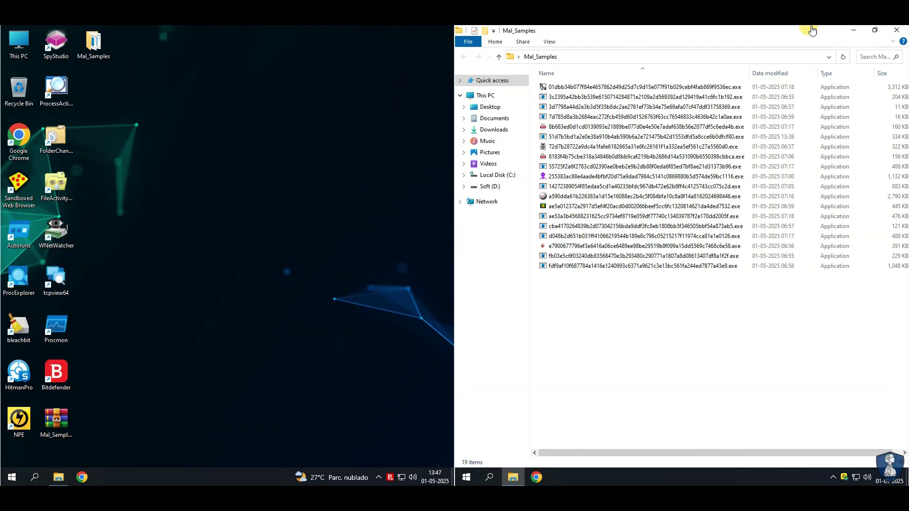
pyautogui.click(854, 32)
# - Scan the Mal_Samples folder with Bitdefender on one machine and with Norton AntiVirus on the other
pyautogui.rightClick(94, 43)
pyautogui.moveTo(122, 108)
pyautogui.click(248, 109)
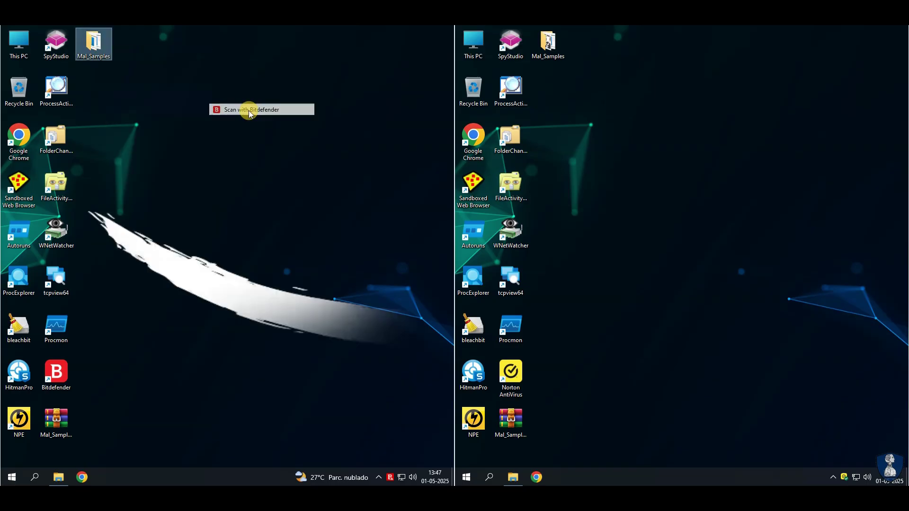
pyautogui.rightClick(547, 40)
pyautogui.moveTo(650, 114)
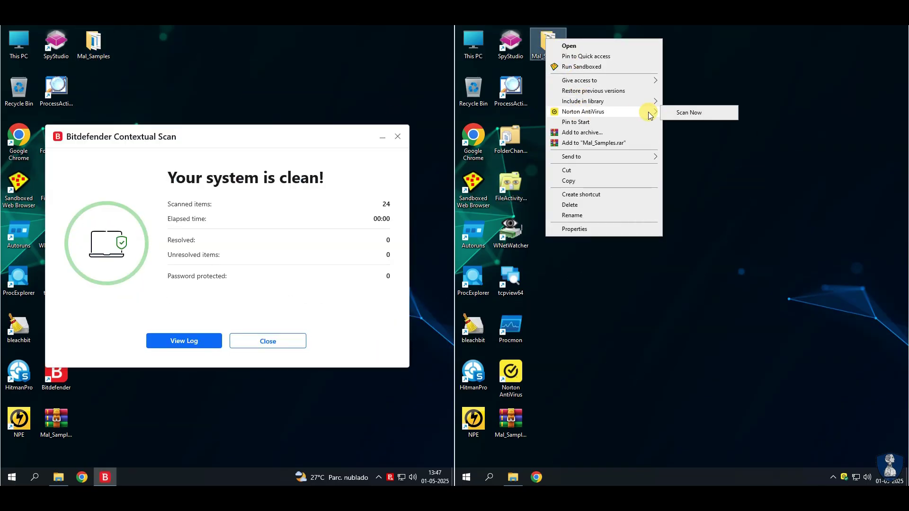
pyautogui.click(688, 112)
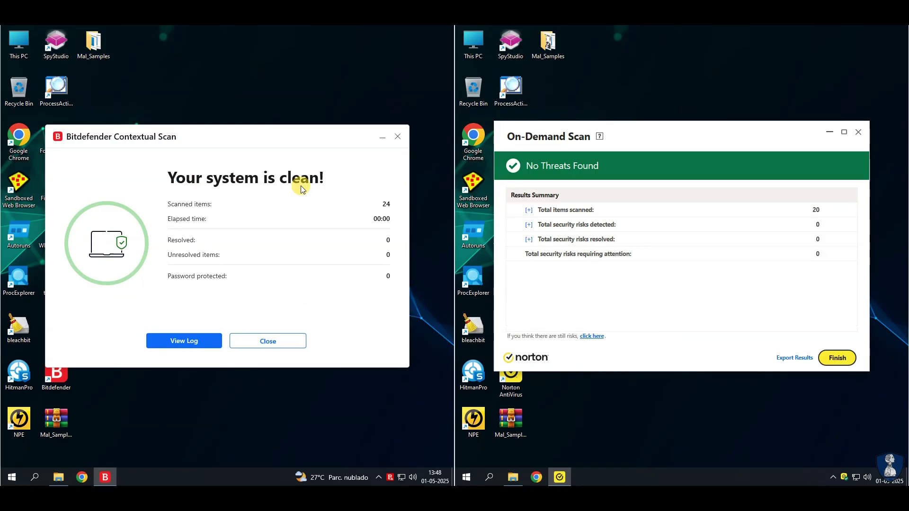
# - Close the scan results on both machines, and restore and close both Mal_Samples folder windows
pyautogui.click(847, 350)
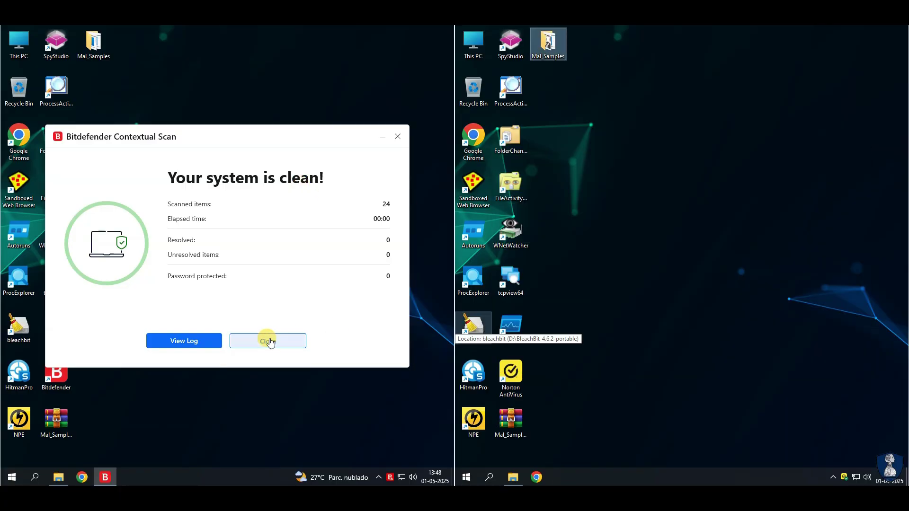
pyautogui.click(274, 340)
pyautogui.click(58, 477)
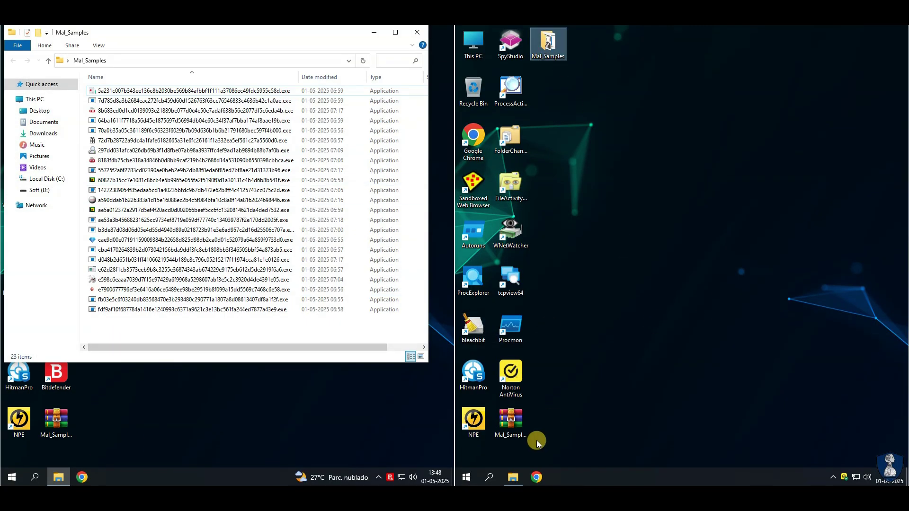
pyautogui.click(513, 477)
pyautogui.click(897, 31)
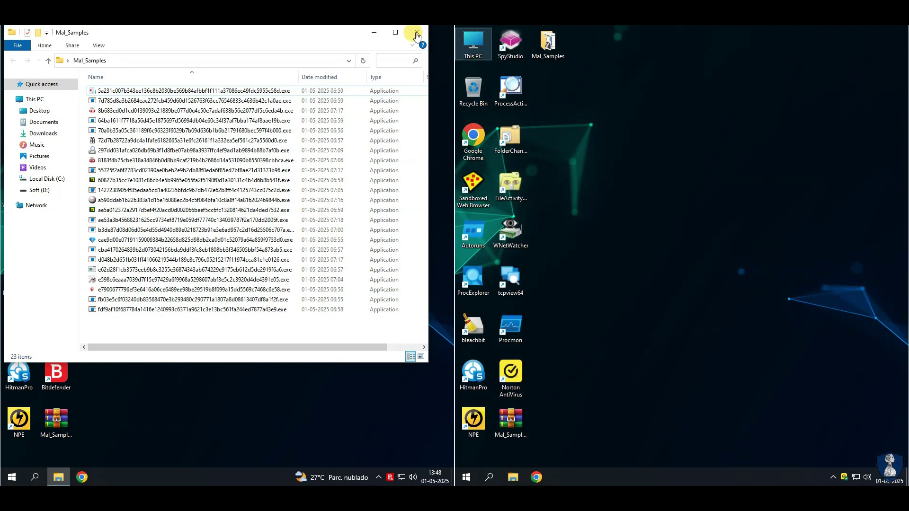
pyautogui.click(417, 32)
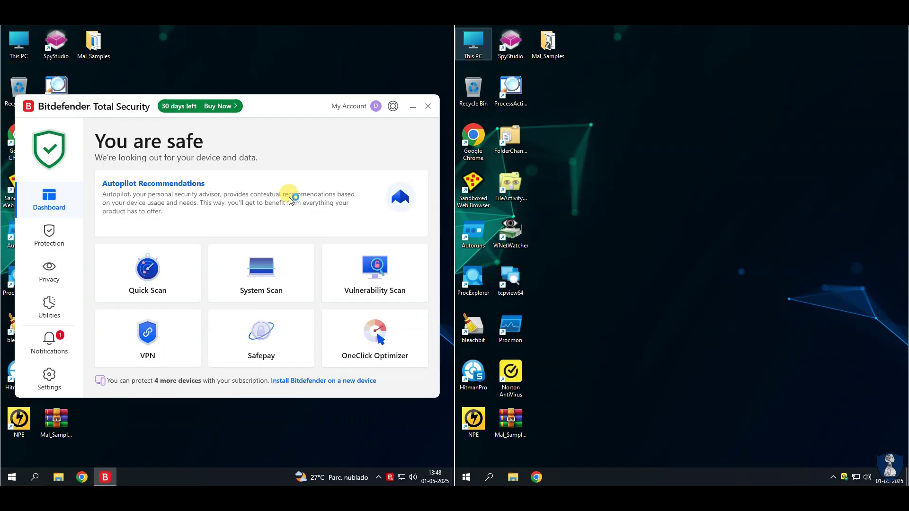
# - Run Bitdefender's OneClick Optimizer, close its results, and start a System Scan
pyautogui.click(198, 341)
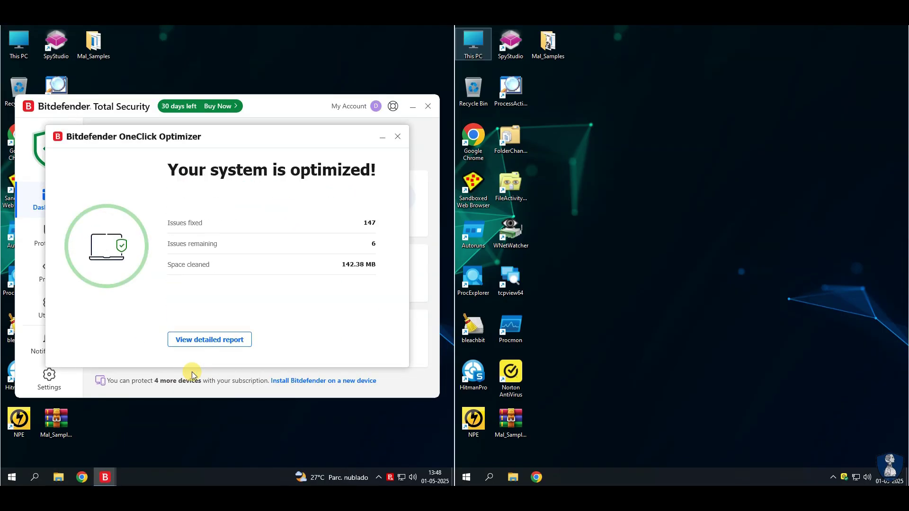
pyautogui.click(397, 137)
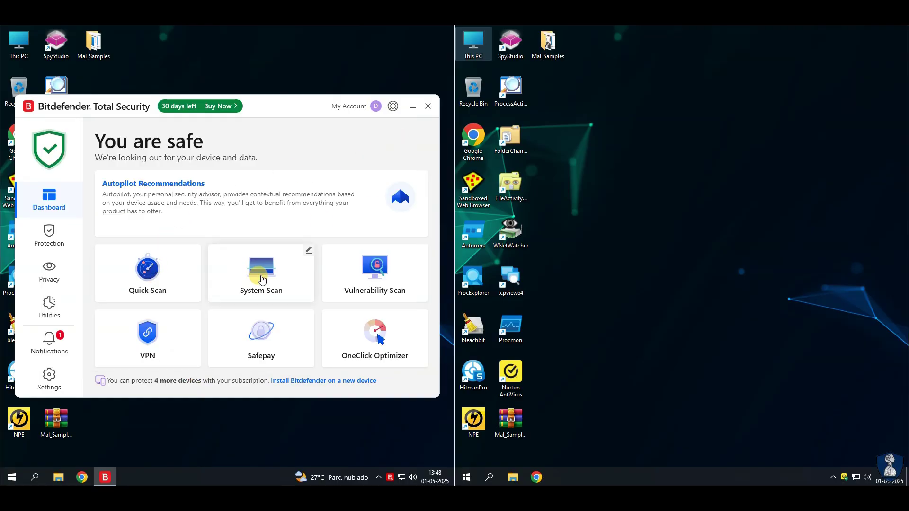
pyautogui.click(262, 279)
pyautogui.click(90, 280)
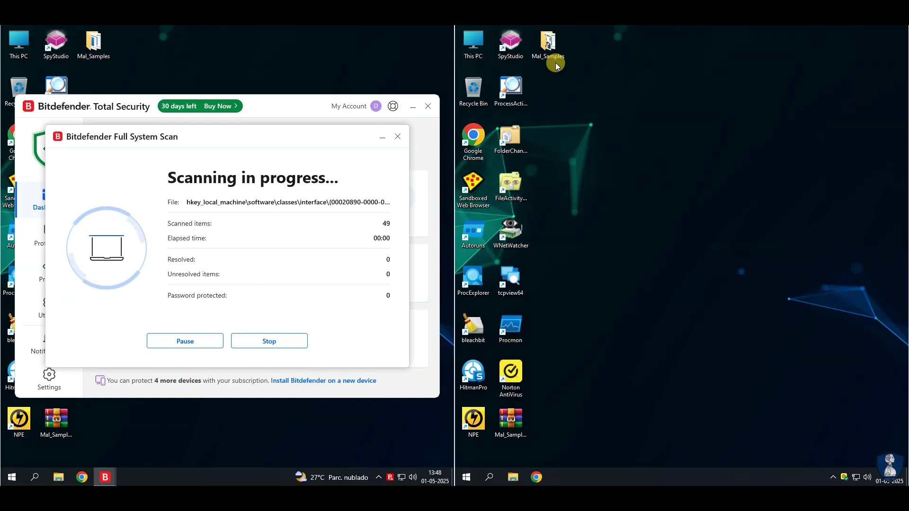
# - Open Norton AntiVirus on the second machine and start a Full Scan
pyautogui.doubleClick(513, 371)
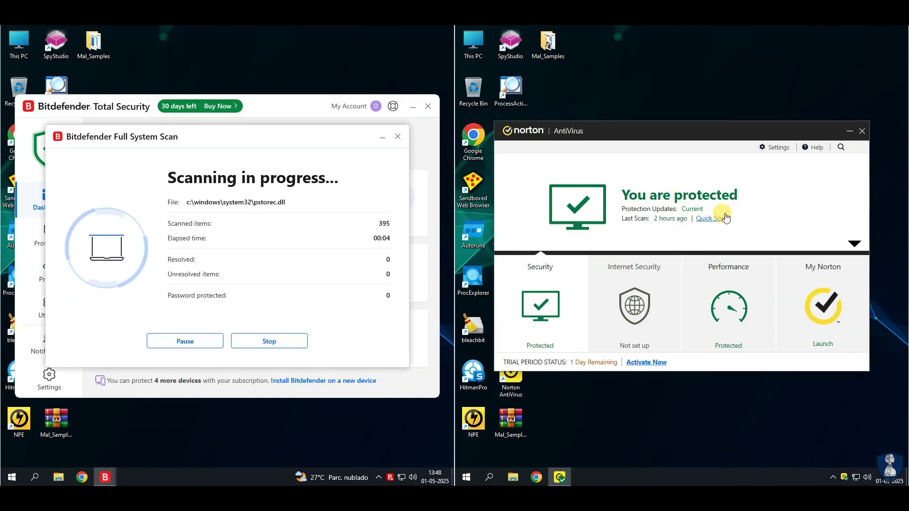
pyautogui.click(583, 295)
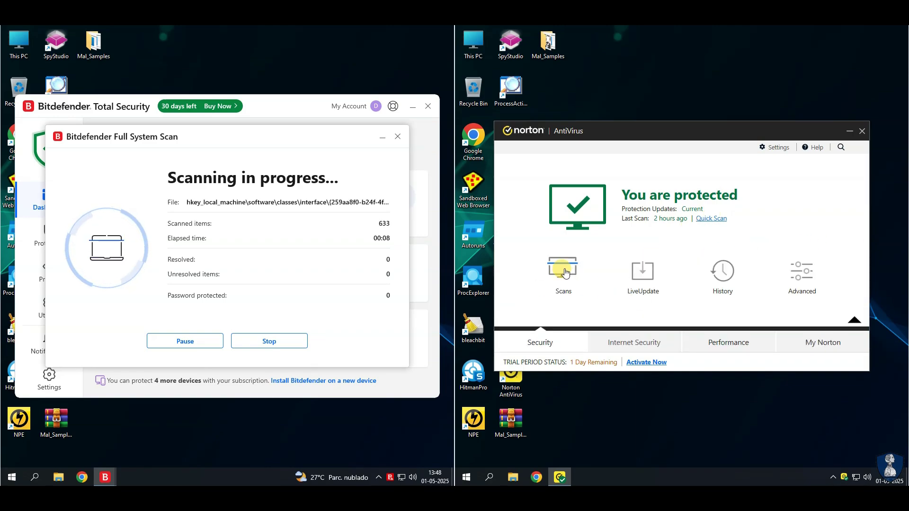
pyautogui.click(563, 271)
pyautogui.click(648, 195)
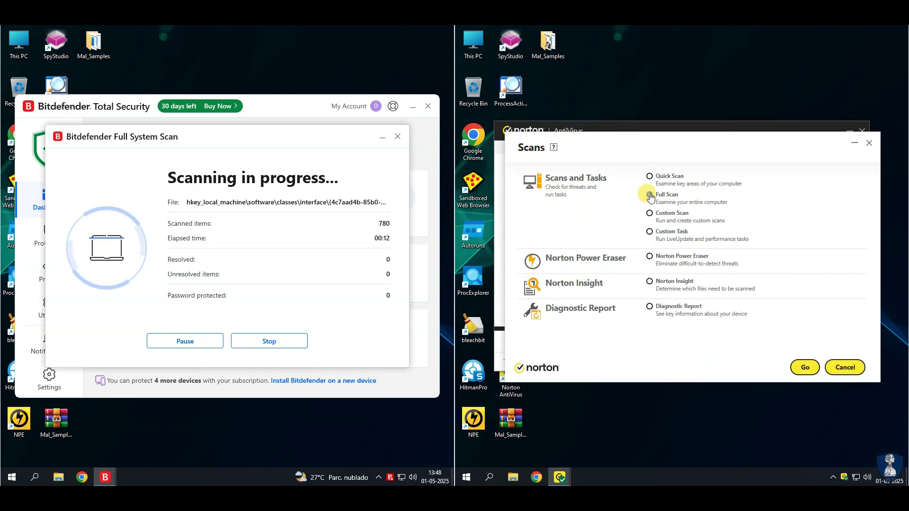
pyautogui.click(805, 367)
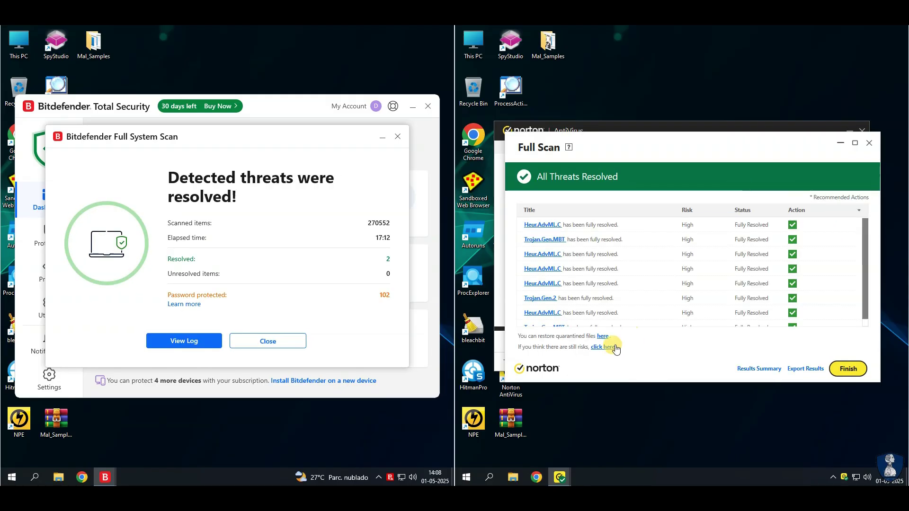
# - Review the list of resolved threats in Norton's Full Scan results and finish the scan
pyautogui.scroll(-1, 601, 255)
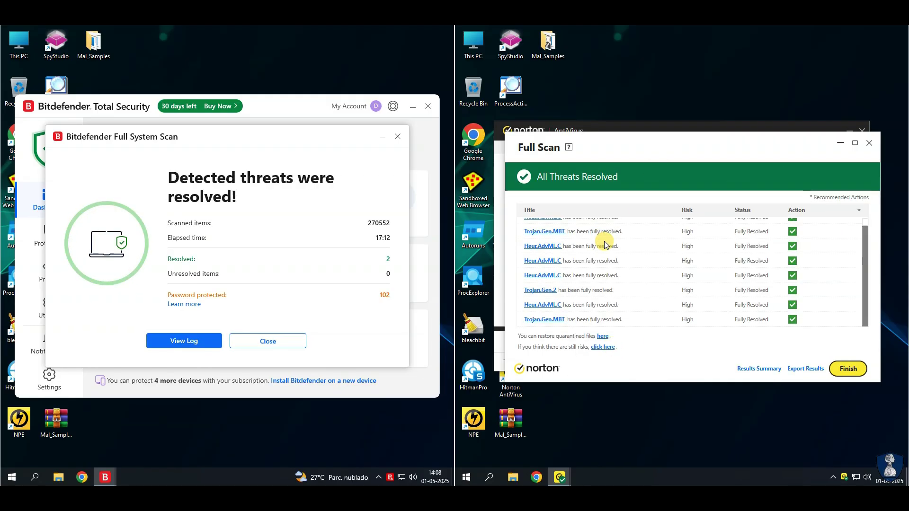
pyautogui.scroll(1, 605, 245)
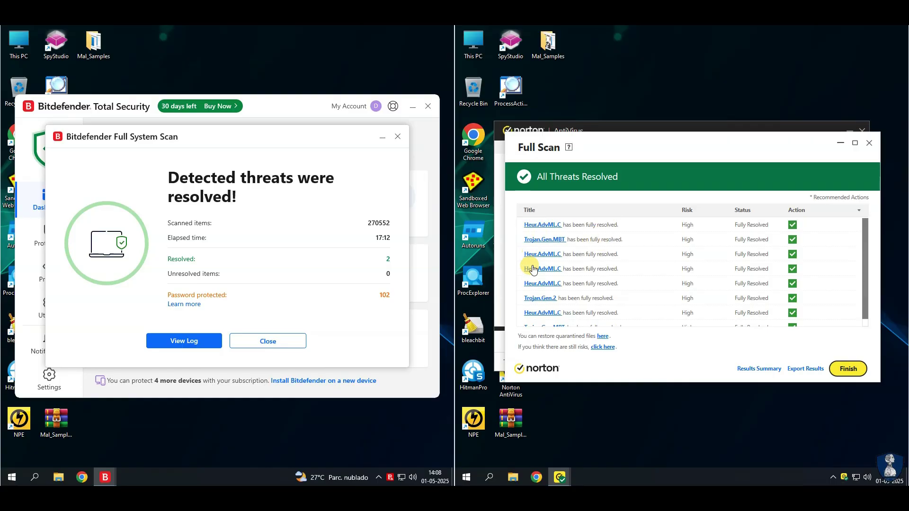
pyautogui.scroll(-1, 532, 316)
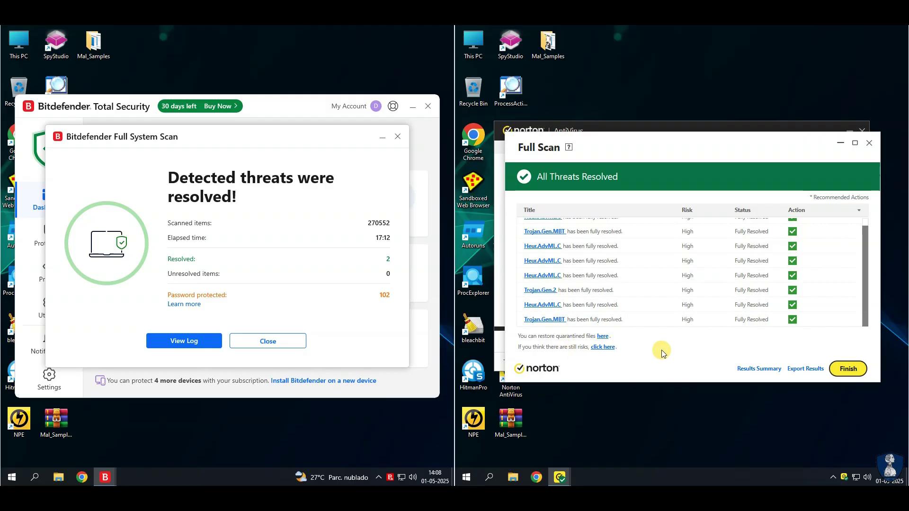
pyautogui.click(845, 369)
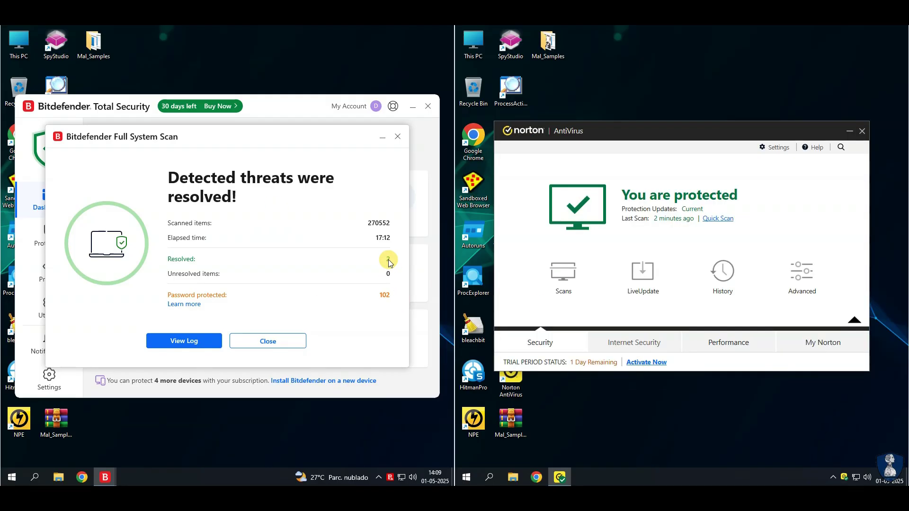
# - Examine the resolved issues in Bitdefender's Full System Scan log, and close the log and scan results
pyautogui.click(184, 340)
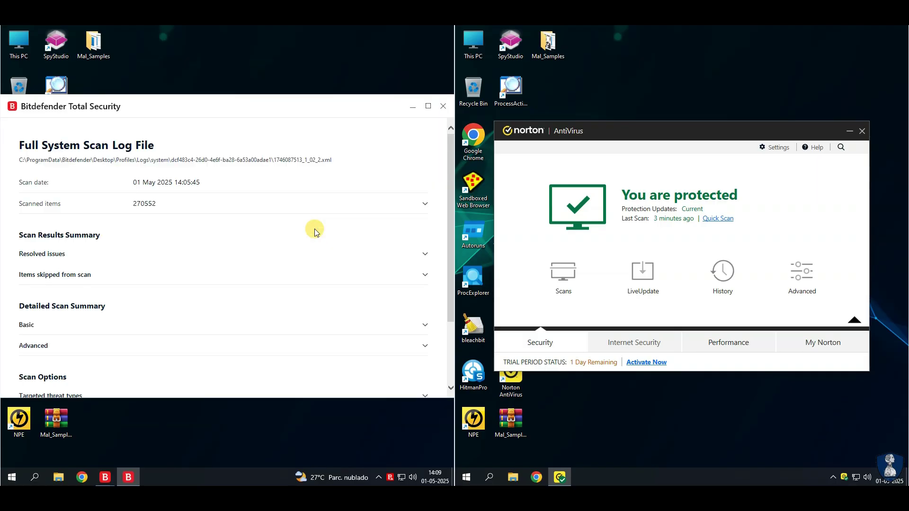
pyautogui.click(151, 254)
pyautogui.moveTo(56, 319); pyautogui.dragTo(203, 318)
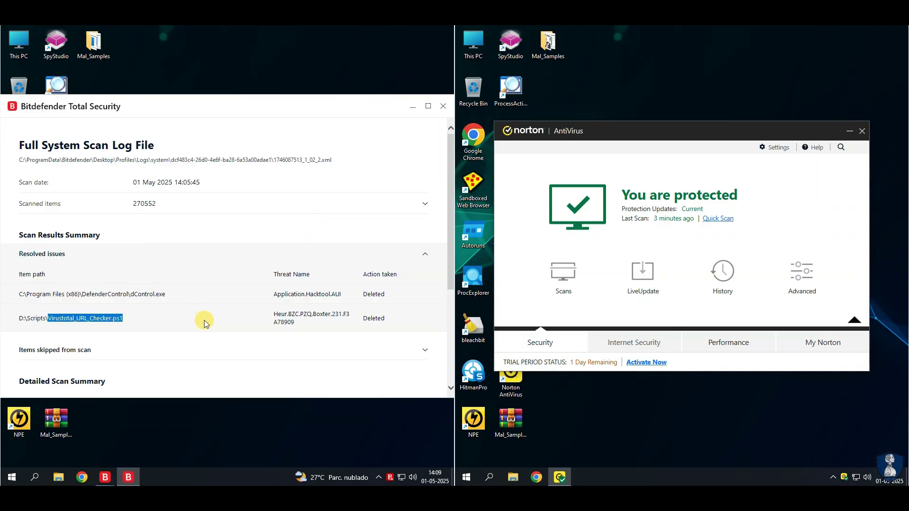
pyautogui.click(425, 254)
pyautogui.click(443, 106)
pyautogui.click(261, 353)
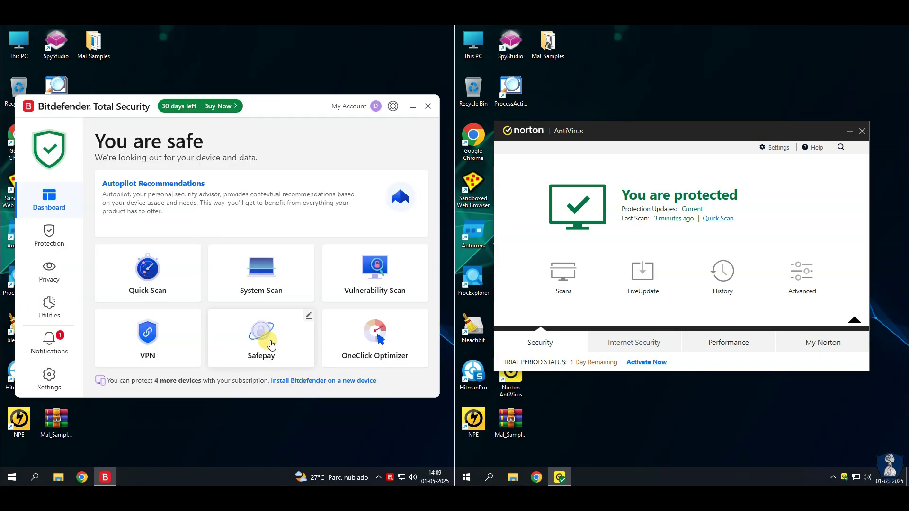
# - Permanently delete the Mal_Samples.rar archive from the desktops of both machines
pyautogui.click(145, 435)
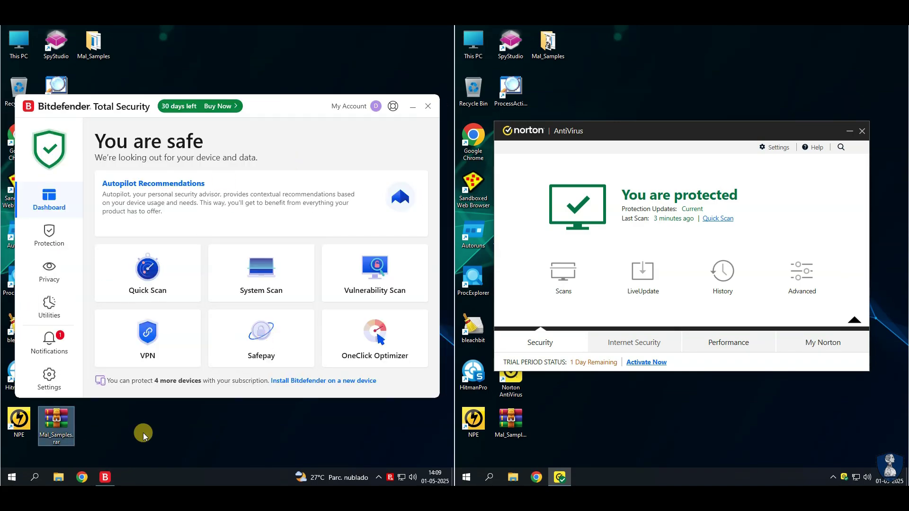
pyautogui.hotkey('shift', 'Delete')
pyautogui.press('Return')
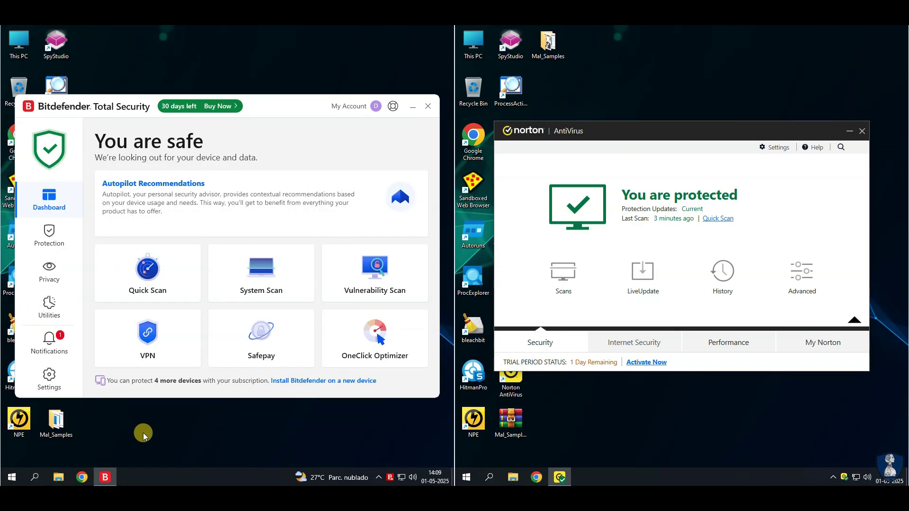
pyautogui.click(521, 462)
pyautogui.hotkey('shift', 'Delete')
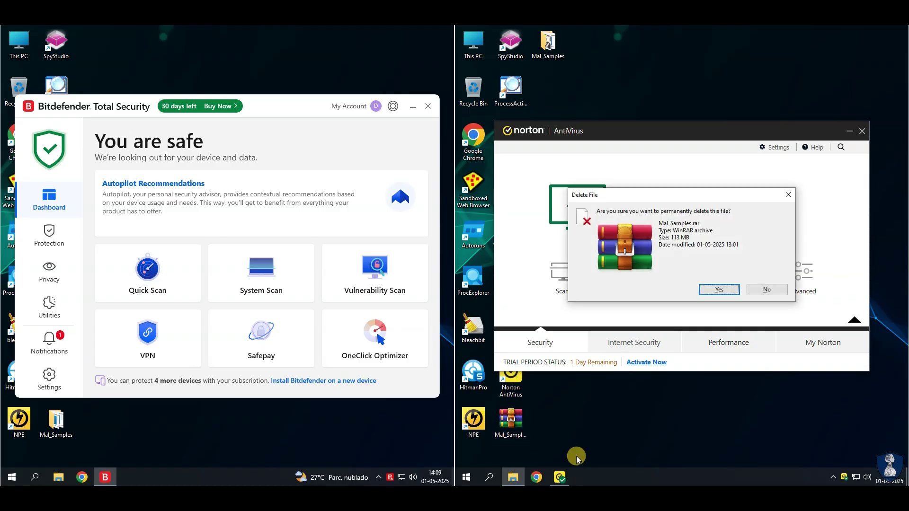
pyautogui.press('Return')
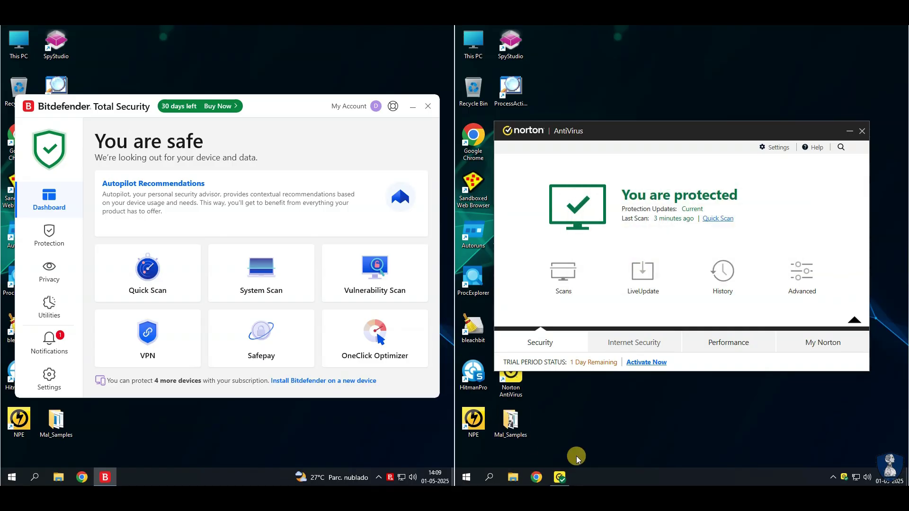
# - Close both antivirus windows, compare the samples left in the Mal_Samples folders on both machines, and close the folders
pyautogui.click(428, 106)
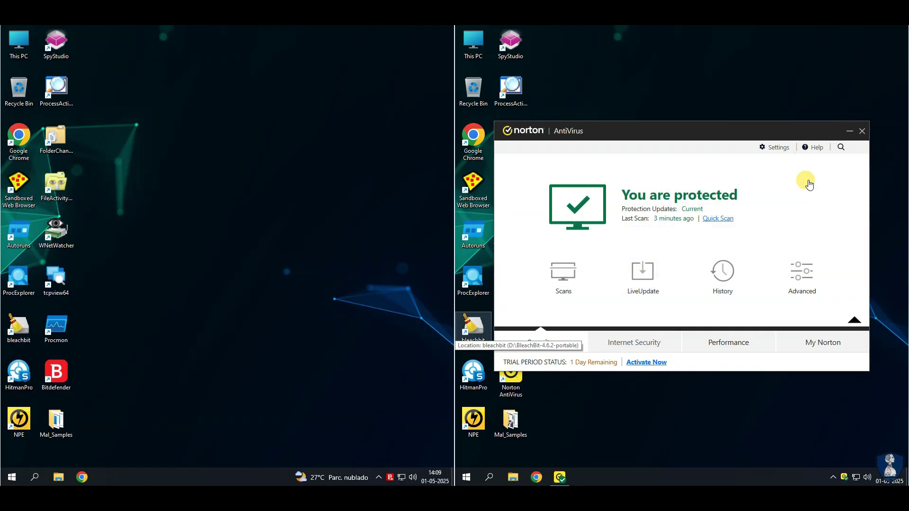
pyautogui.click(862, 131)
pyautogui.doubleClick(529, 422)
pyautogui.doubleClick(57, 426)
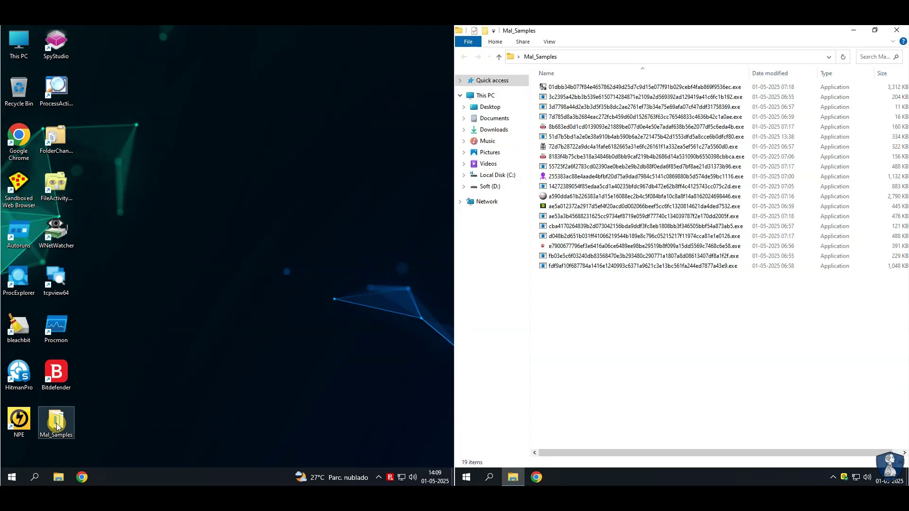
pyautogui.click(116, 329)
pyautogui.click(414, 33)
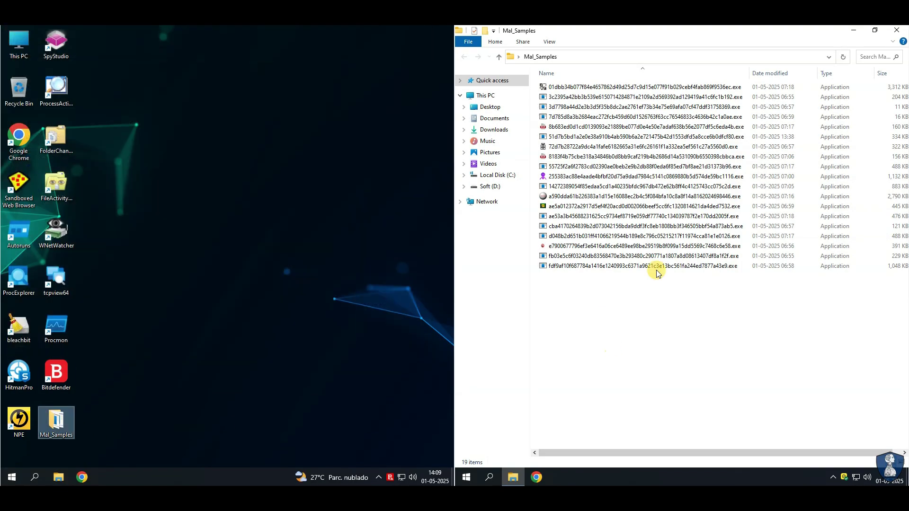
pyautogui.hotkey('alt', 'F4')
# - Check the startup entries in Task Manager on the Norton machine and close it
pyautogui.rightClick(577, 477)
pyautogui.click(620, 430)
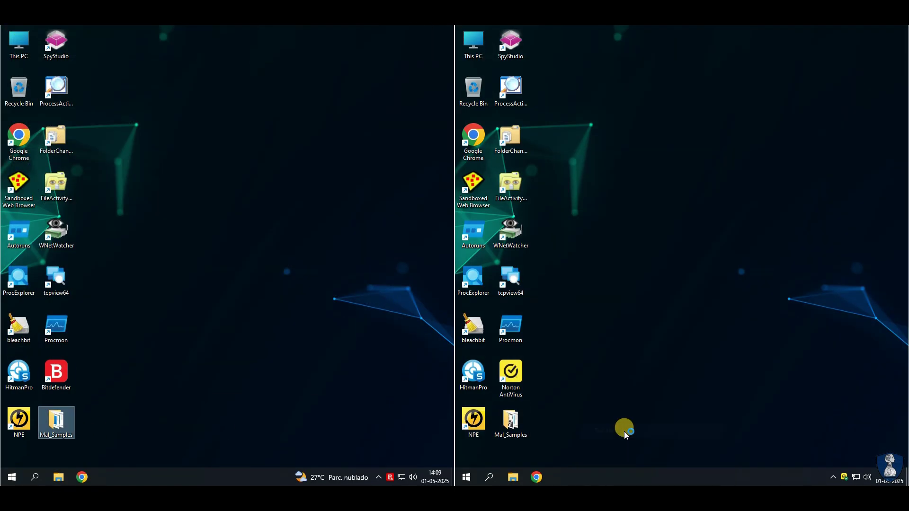
pyautogui.click(678, 304)
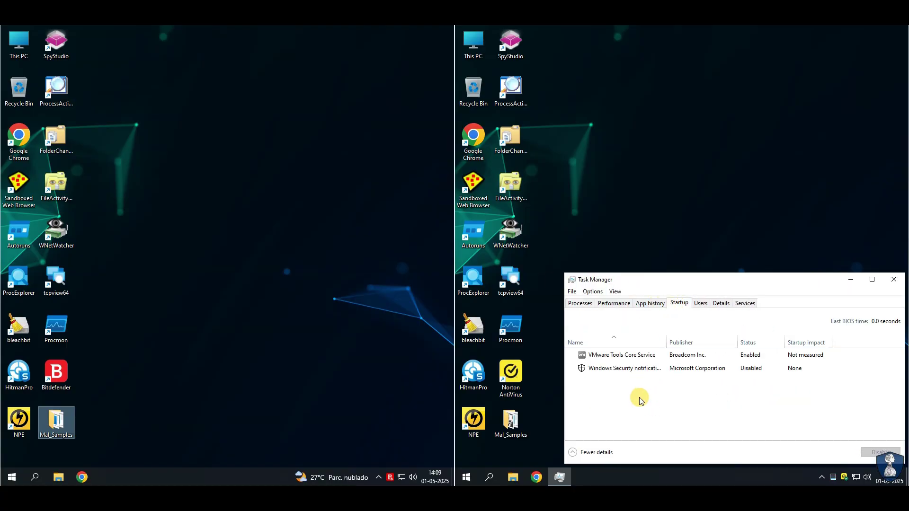
pyautogui.click(890, 283)
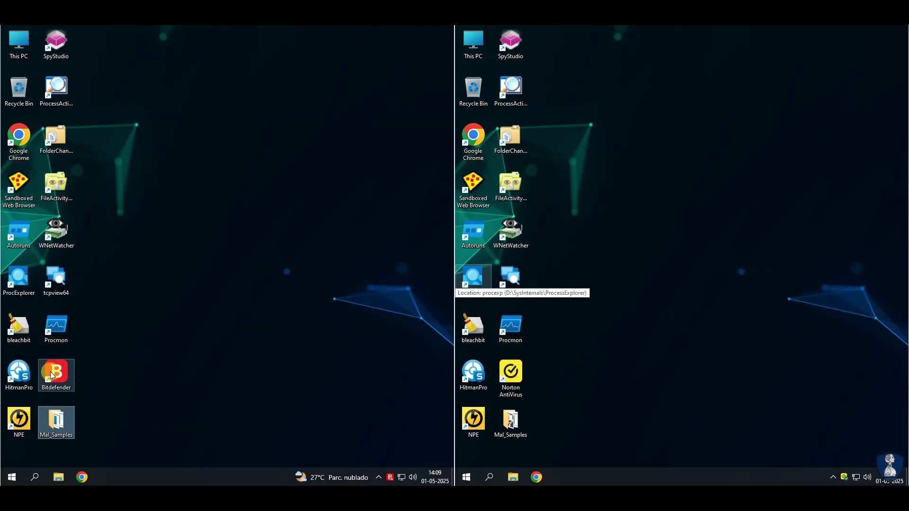
# - Scan the desktop Mal_Samples folder with Norton Power Eraser on the Bitdefender machine
pyautogui.click(16, 417)
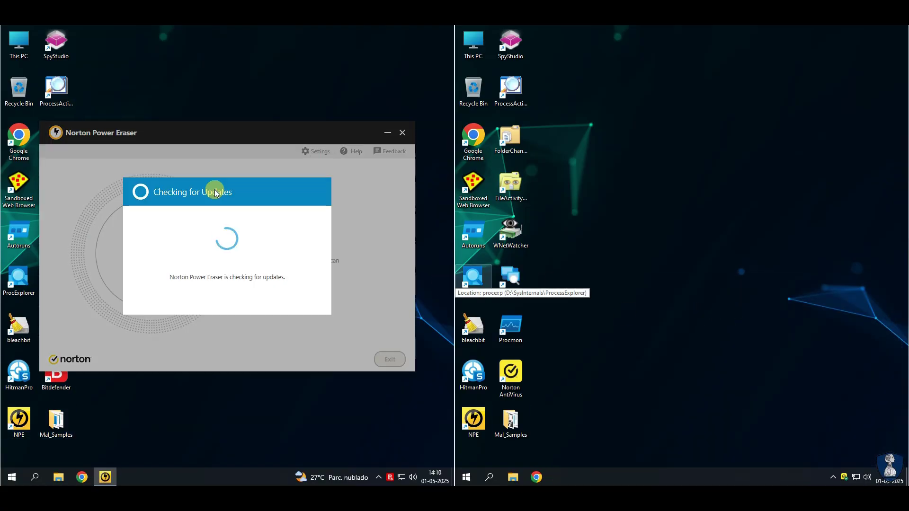
pyautogui.click(261, 291)
pyautogui.click(286, 218)
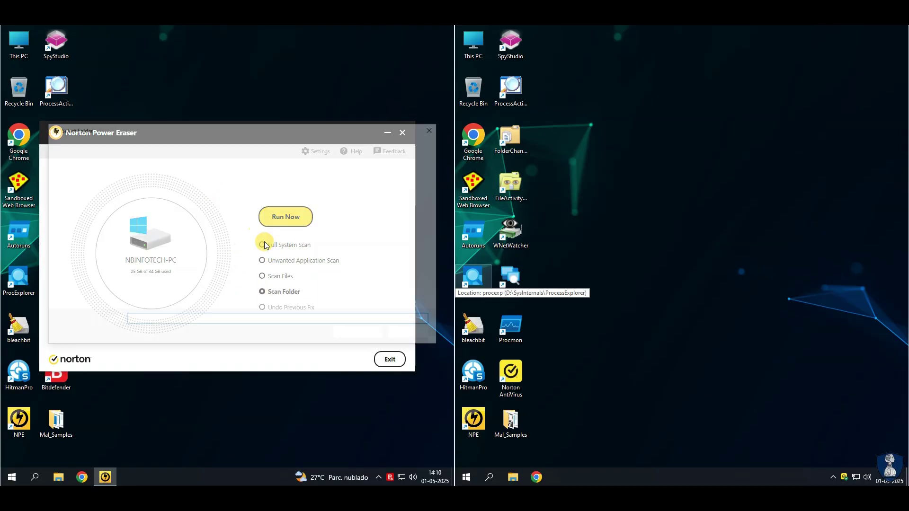
pyautogui.click(161, 190)
pyautogui.click(347, 333)
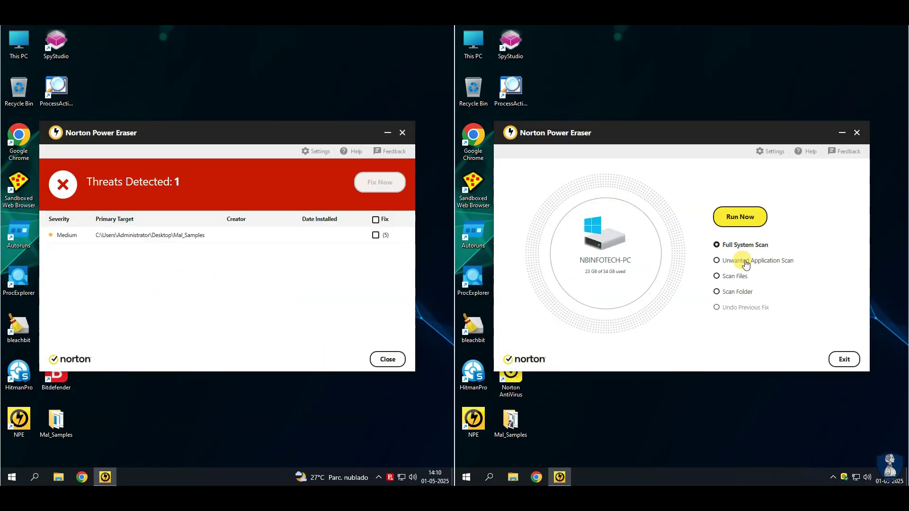
# - Scan the desktop Mal_Samples folder with Norton Power Eraser on the Norton machine
pyautogui.click(737, 218)
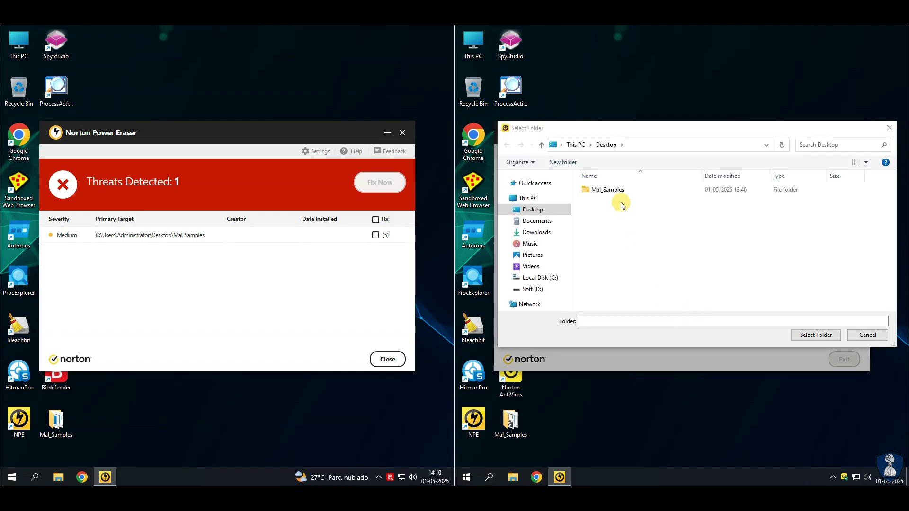
pyautogui.click(620, 190)
pyautogui.click(821, 337)
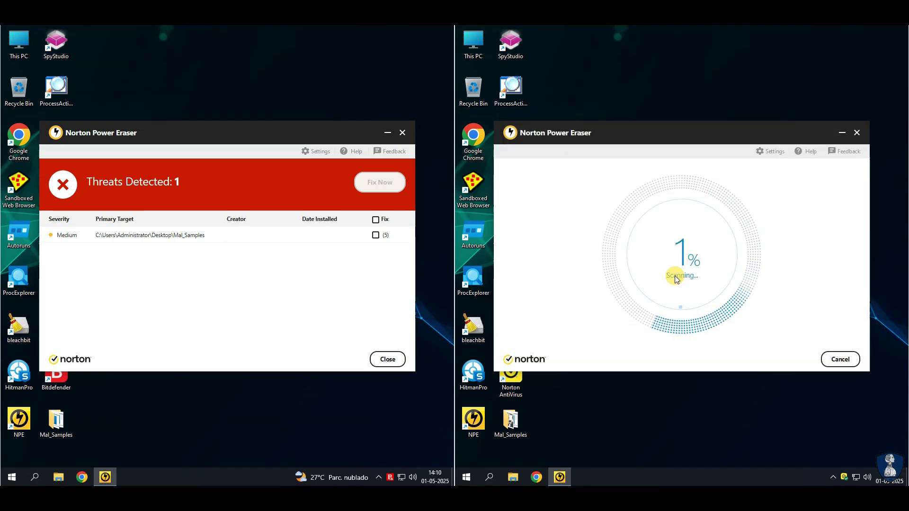
# - Select the detected Mal_Samples threat for fixing on the Bitdefender machine and run the fix
pyautogui.click(384, 236)
pyautogui.click(387, 359)
pyautogui.click(376, 220)
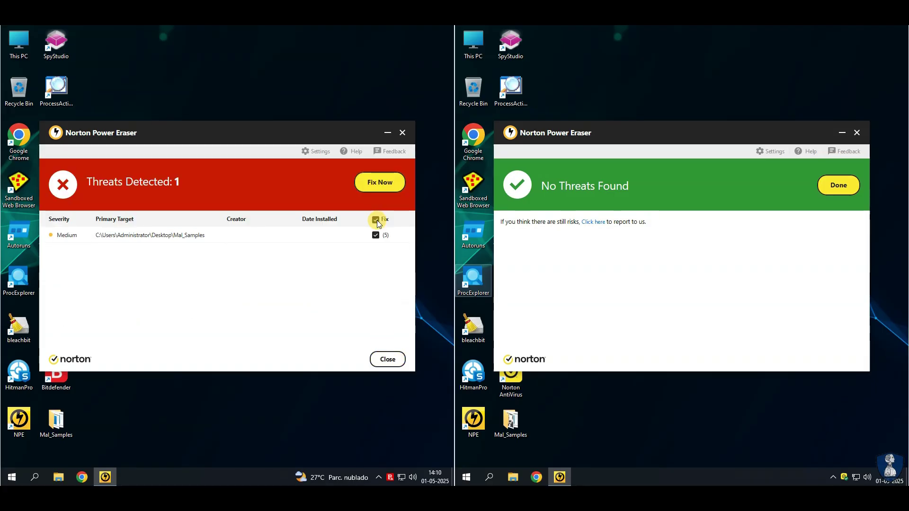
pyautogui.click(378, 183)
pyautogui.click(302, 299)
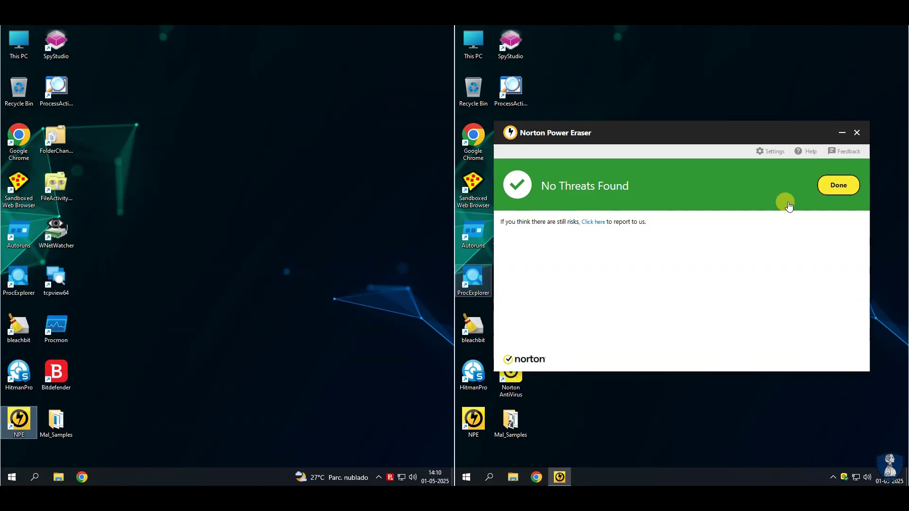
# - Dismiss the scan results and exit Norton Power Eraser on the Norton machine, and dismiss the repair results on the Bitdefender machine
pyautogui.click(833, 185)
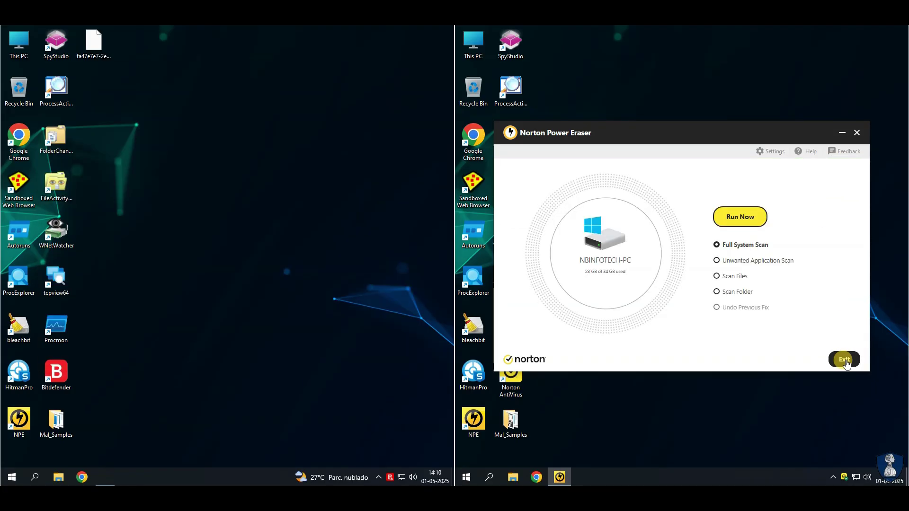
pyautogui.click(844, 361)
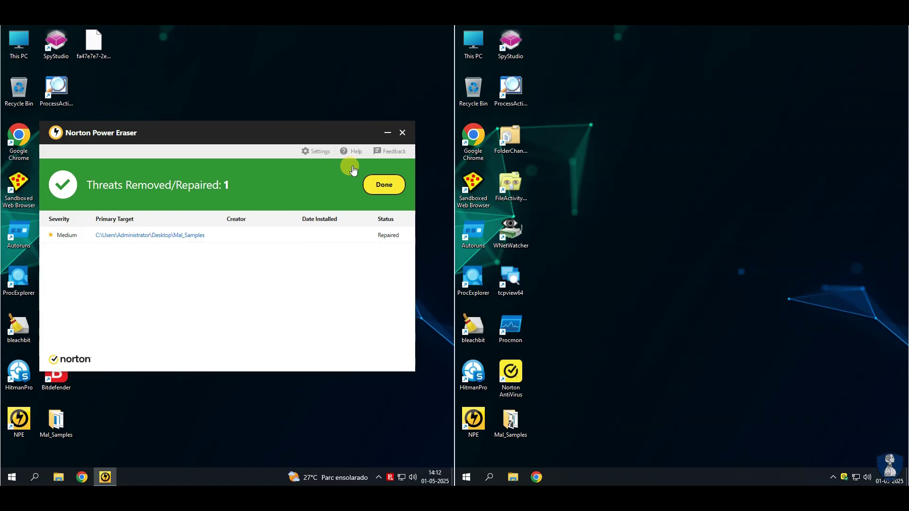
pyautogui.click(391, 185)
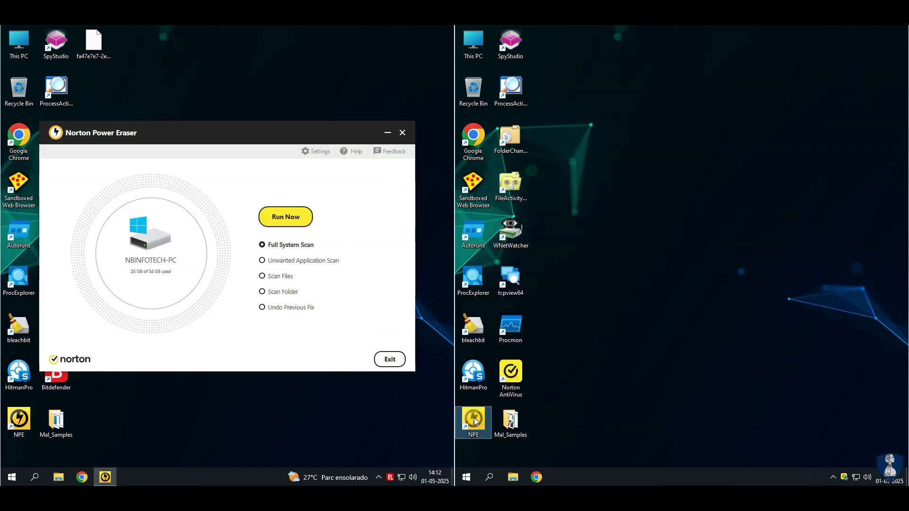
# - Reopen Norton Power Eraser on the Norton machine, and open and close its settings on both machines
pyautogui.press('Return')
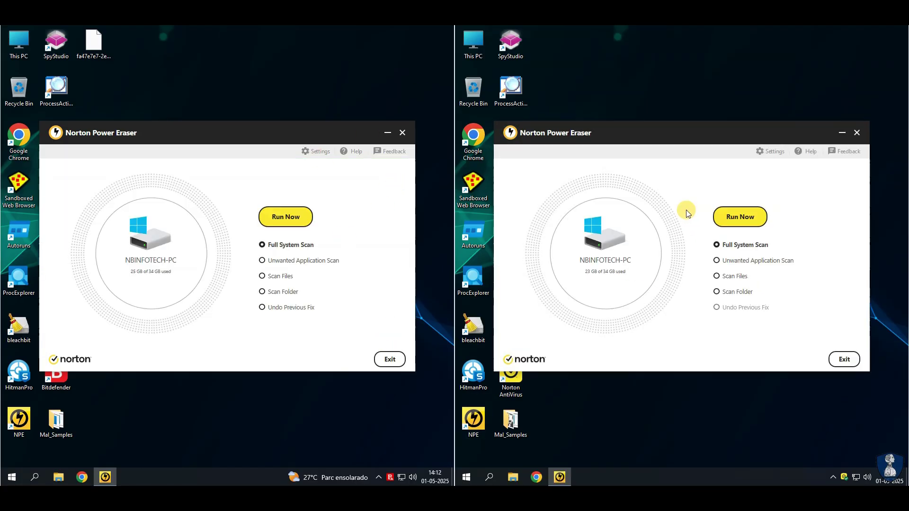
pyautogui.click(768, 152)
pyautogui.click(842, 359)
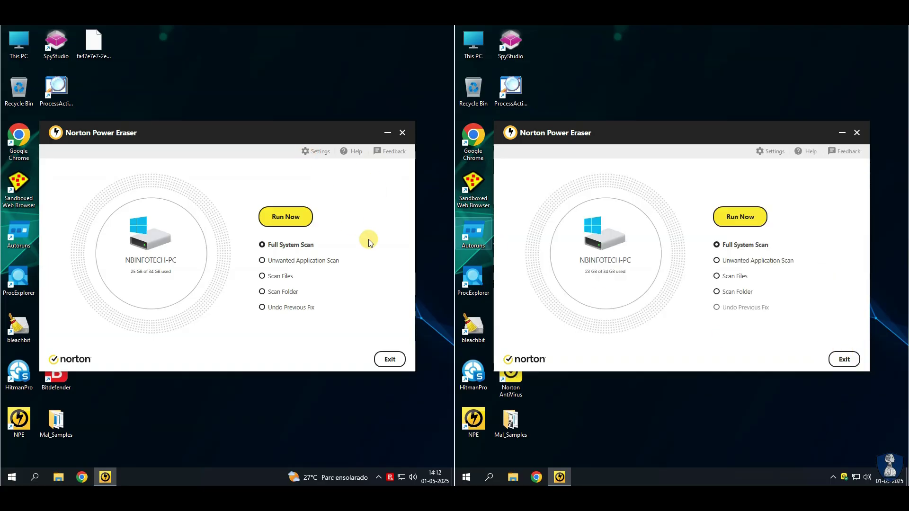
pyautogui.click(312, 152)
pyautogui.click(386, 360)
# - Start a Norton Power Eraser Full System Scan on both machines
pyautogui.click(287, 221)
pyautogui.click(296, 309)
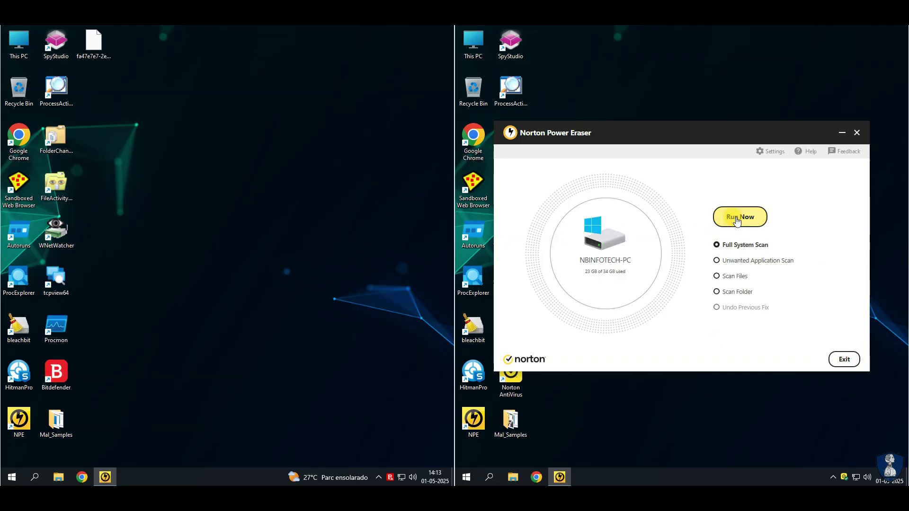
pyautogui.click(740, 216)
pyautogui.click(756, 300)
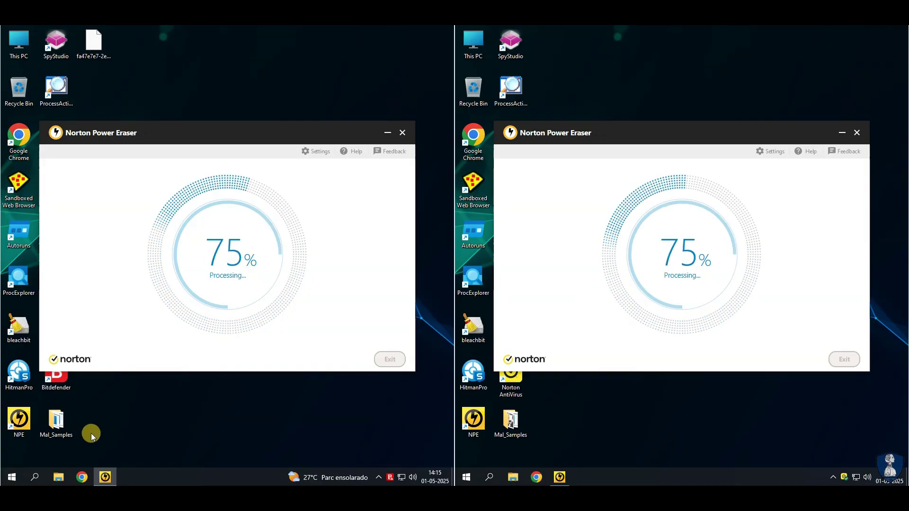
# - Check the Mal_Samples folder on both machines, and exit Norton Power Eraser on both
pyautogui.doubleClick(520, 427)
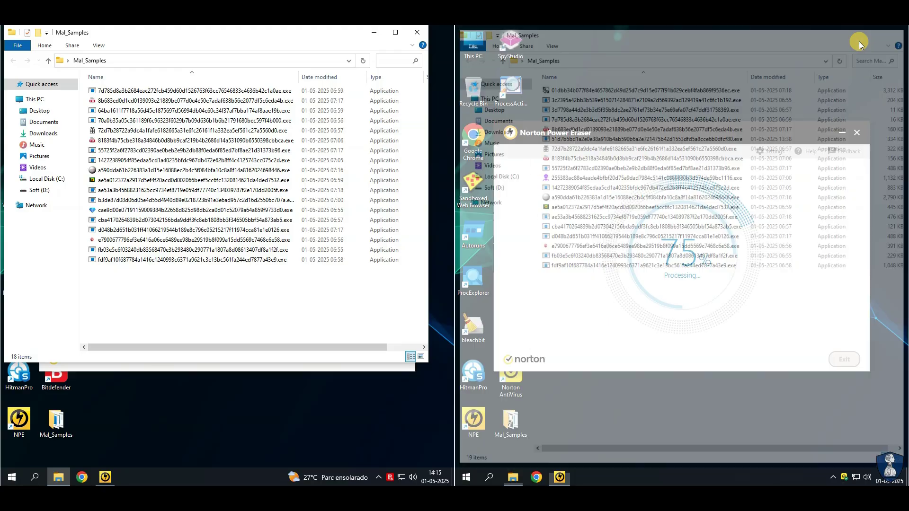
pyautogui.click(417, 33)
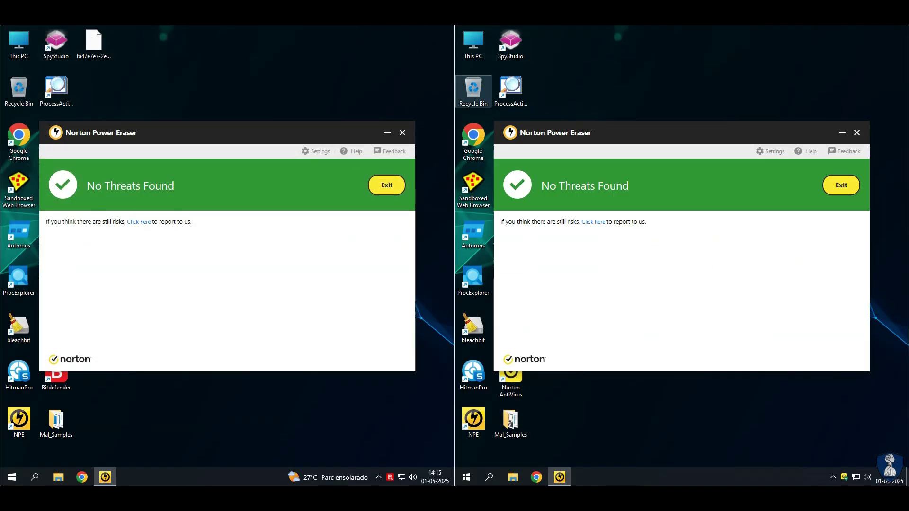
pyautogui.click(387, 186)
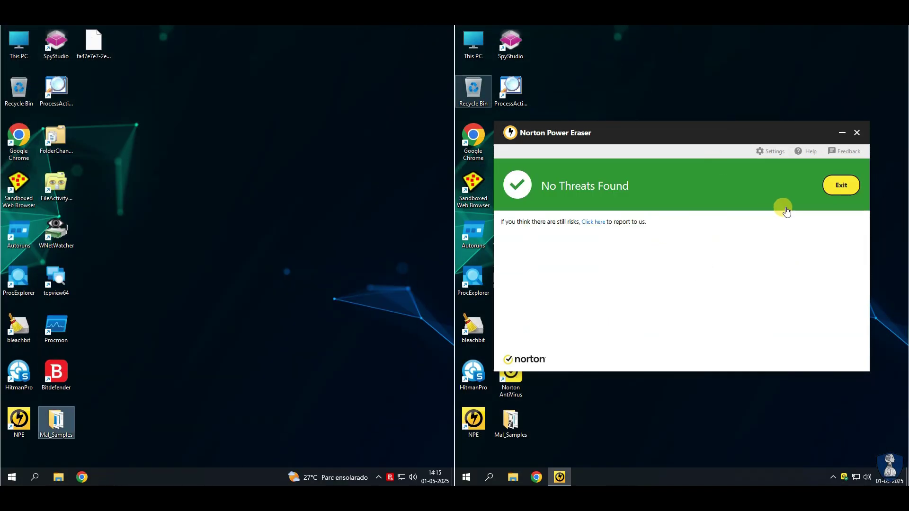
pyautogui.click(839, 188)
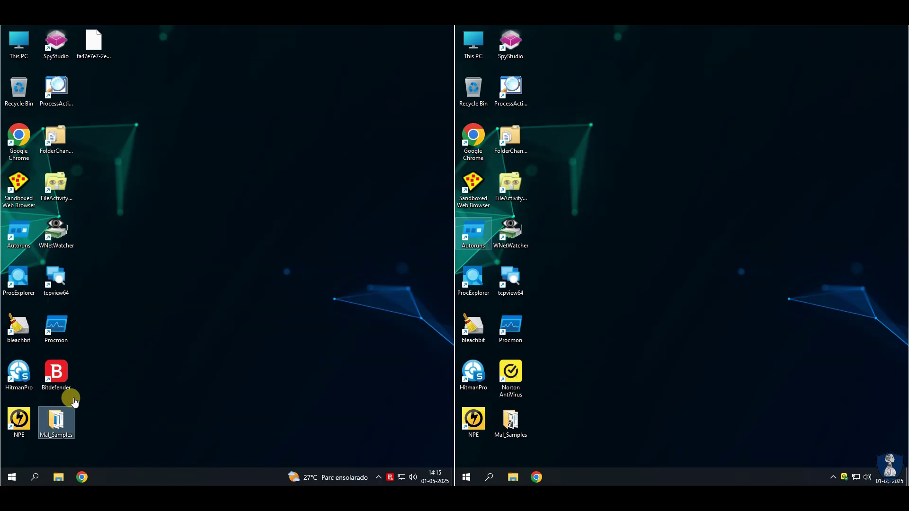
# - Open HitmanPro's scan settings on the Bitdefender machine and apply them with the 'Scan with HitmanPro' Explorer integration enabled
pyautogui.rightClick(60, 416)
pyautogui.click(36, 363)
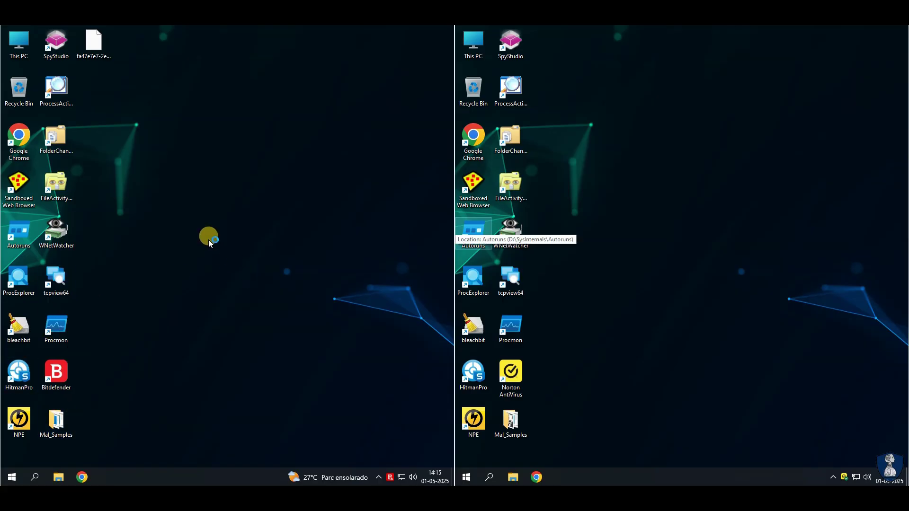
pyautogui.click(84, 367)
pyautogui.click(144, 136)
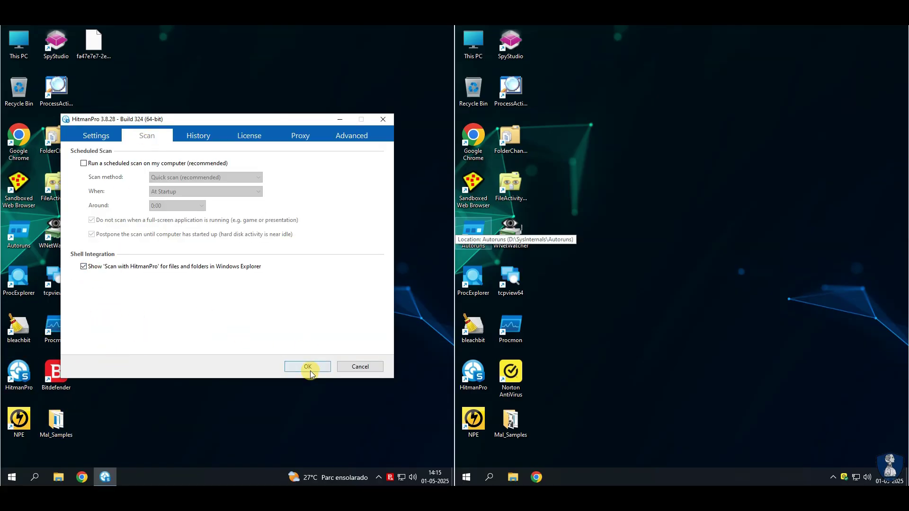
pyautogui.click(308, 367)
pyautogui.click(361, 369)
# - Scan the Mal_Samples folder with HitmanPro on both machines and close both scan windows
pyautogui.rightClick(57, 420)
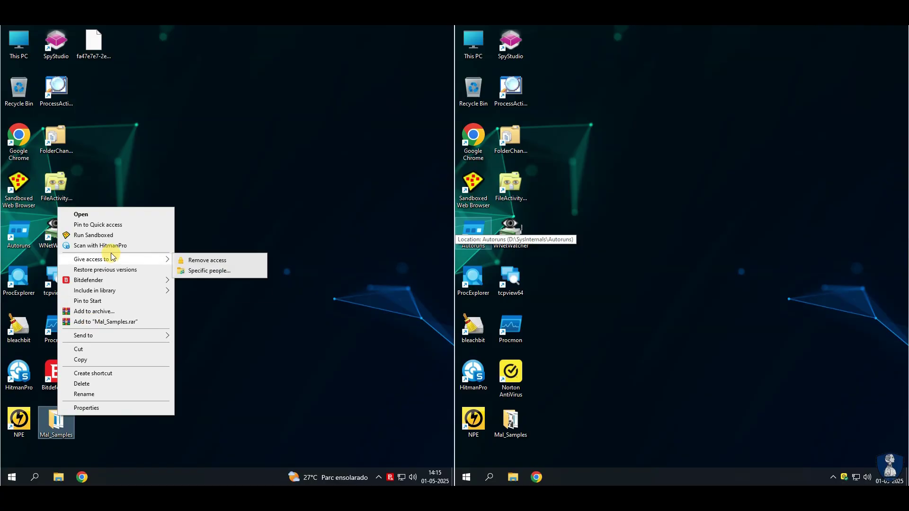
pyautogui.click(109, 249)
pyautogui.click(551, 252)
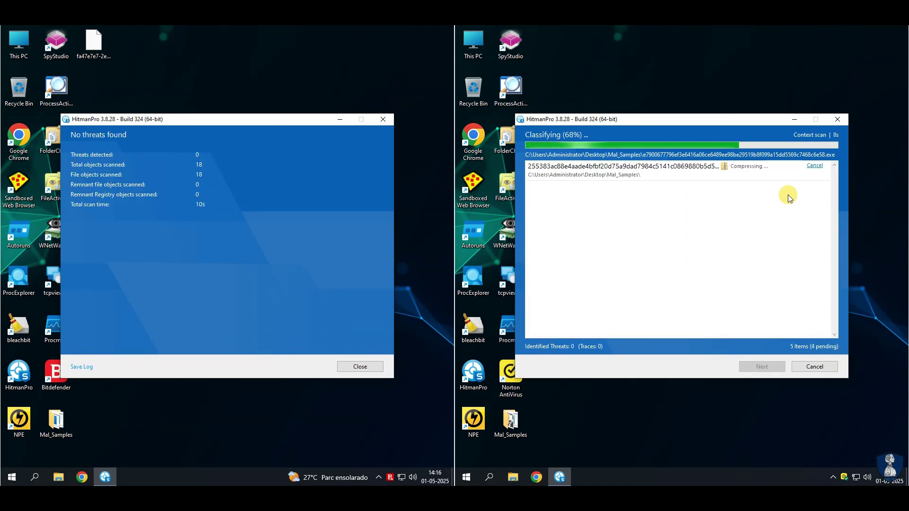
pyautogui.click(360, 367)
pyautogui.click(815, 368)
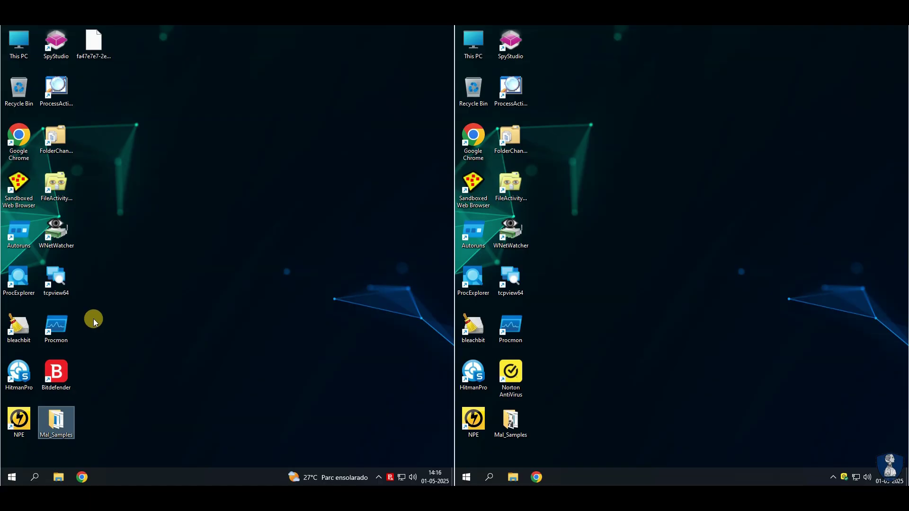
# - Launch HitmanPro on both machines and start a full computer scan on each
pyautogui.doubleClick(19, 374)
pyautogui.click(287, 363)
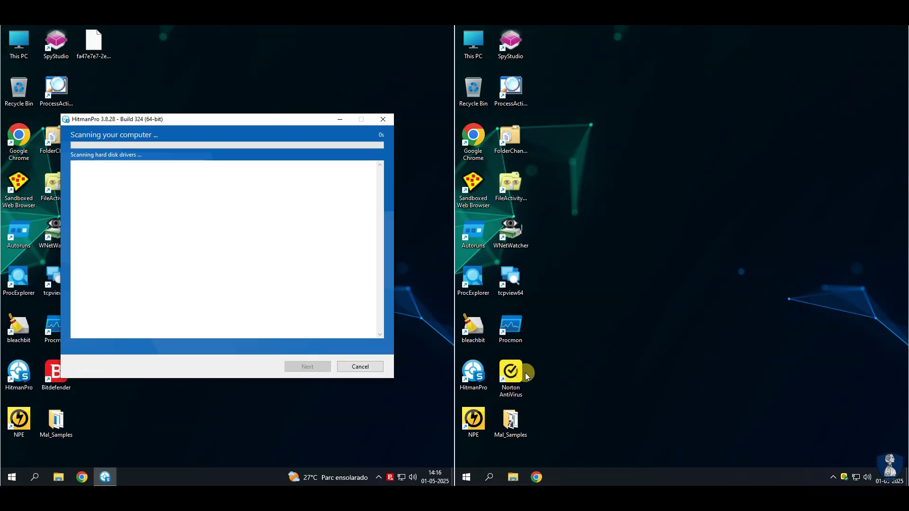
pyautogui.doubleClick(469, 374)
pyautogui.click(753, 368)
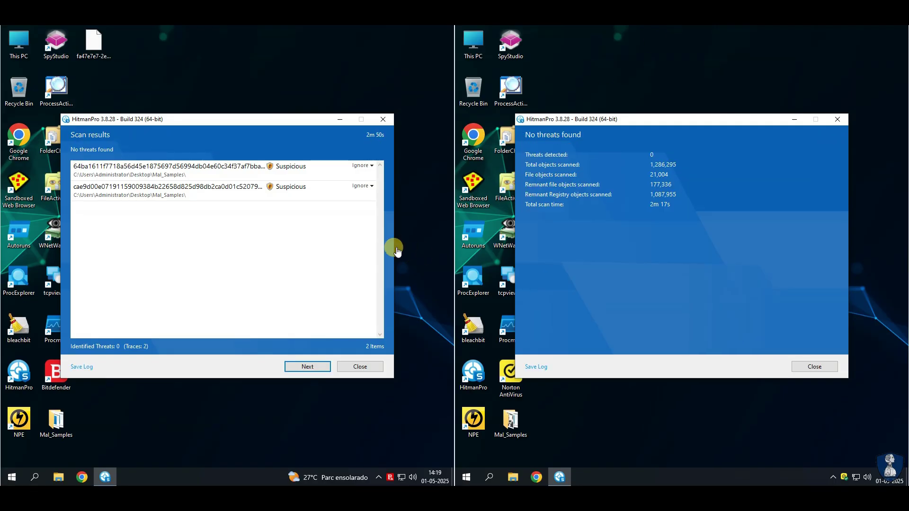
# - Set the action for both suspicious Mal_Samples files in the Bitdefender machine's scan results to Quarantine
pyautogui.click(369, 166)
pyautogui.click(340, 184)
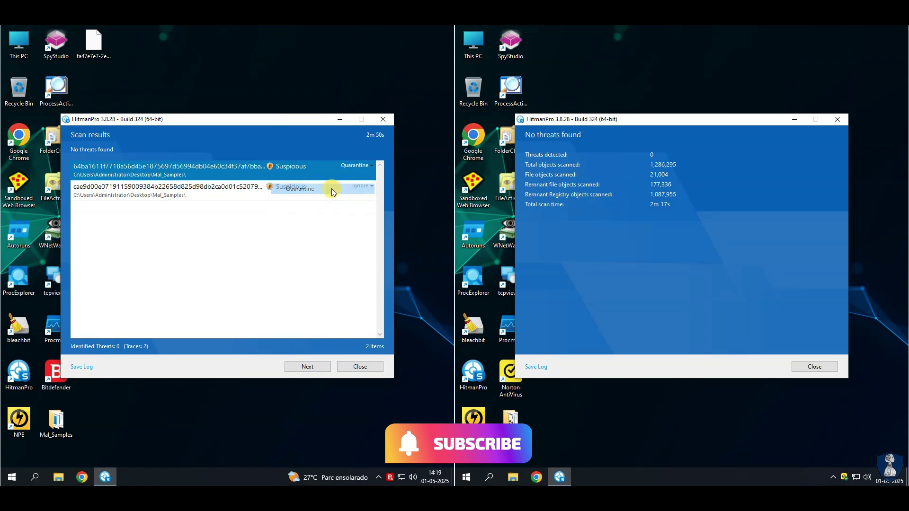
pyautogui.click(361, 187)
# - Set both suspicious Mal_Samples files on the Bitdefender machine to Delete and run the HitmanPro removal
pyautogui.click(361, 165)
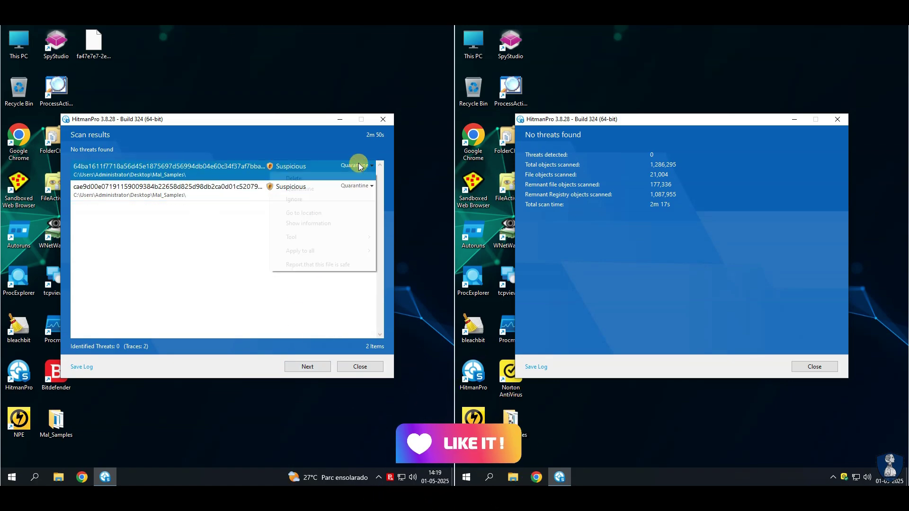
pyautogui.click(335, 182)
pyautogui.click(362, 186)
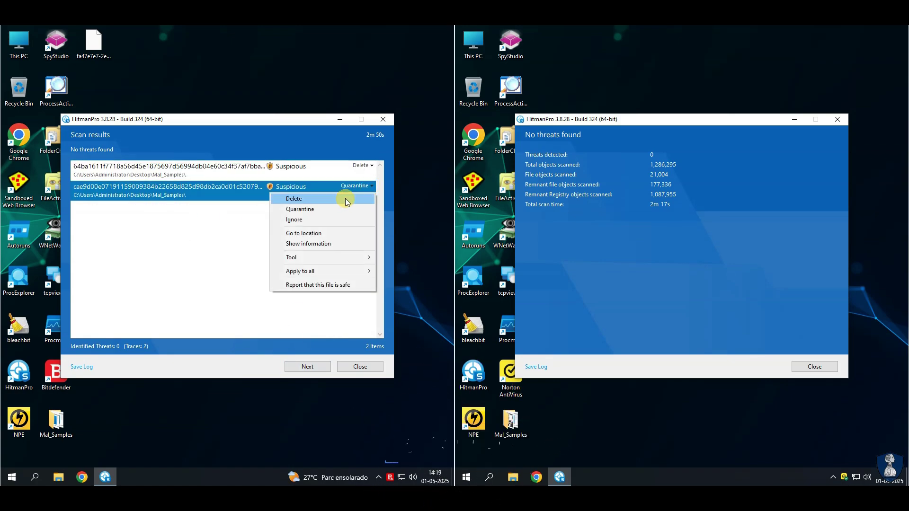
pyautogui.click(342, 199)
pyautogui.click(306, 367)
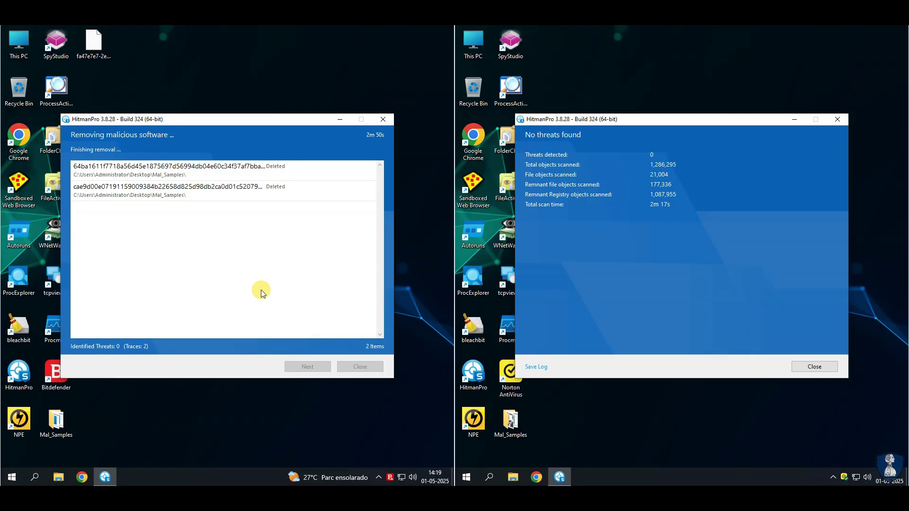
# - Close HitmanPro on the Norton machine and open its Mal_Samples folder in a window that fits the whole file list
pyautogui.click(805, 365)
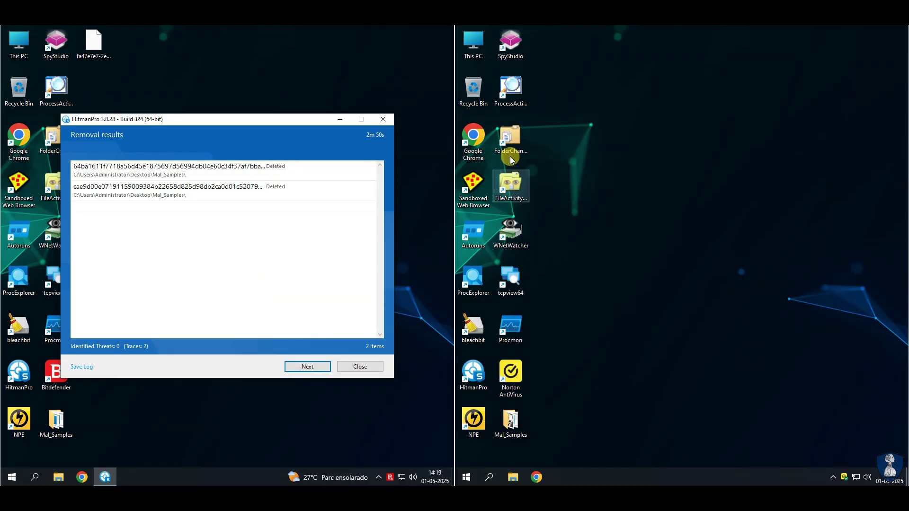
pyautogui.doubleClick(505, 429)
pyautogui.click(870, 32)
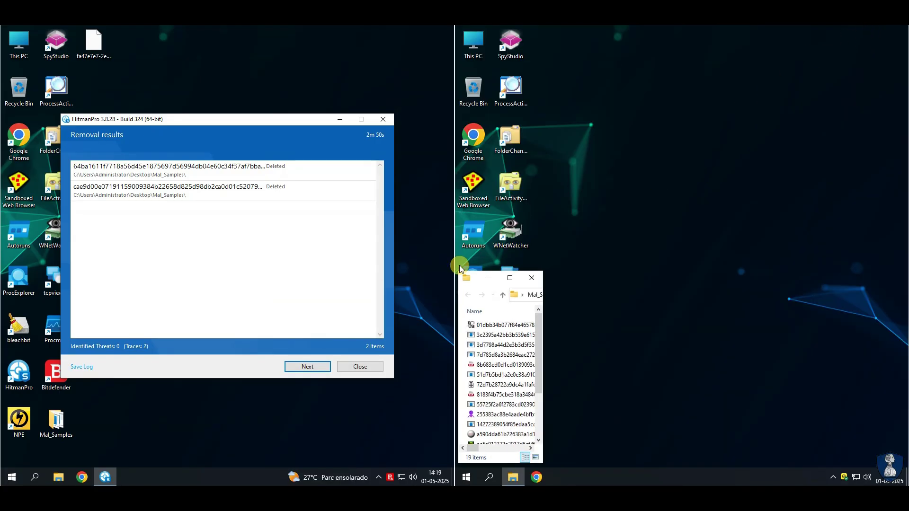
pyautogui.moveTo(468, 267); pyautogui.dragTo(558, 70)
pyautogui.moveTo(628, 250); pyautogui.dragTo(886, 373)
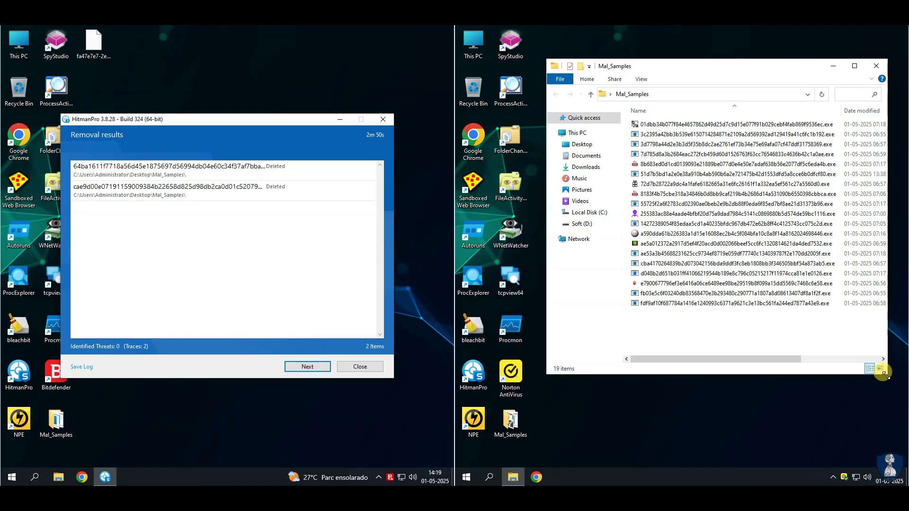
# - Finish HitmanPro and open the Mal_Samples folder on the Bitdefender machine, and close that folder on the Norton machine
pyautogui.click(307, 367)
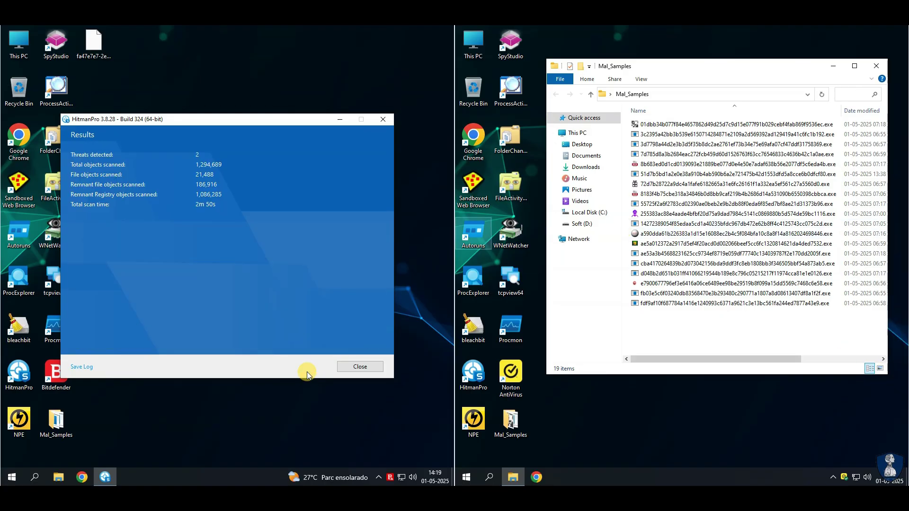
pyautogui.click(367, 368)
pyautogui.doubleClick(56, 421)
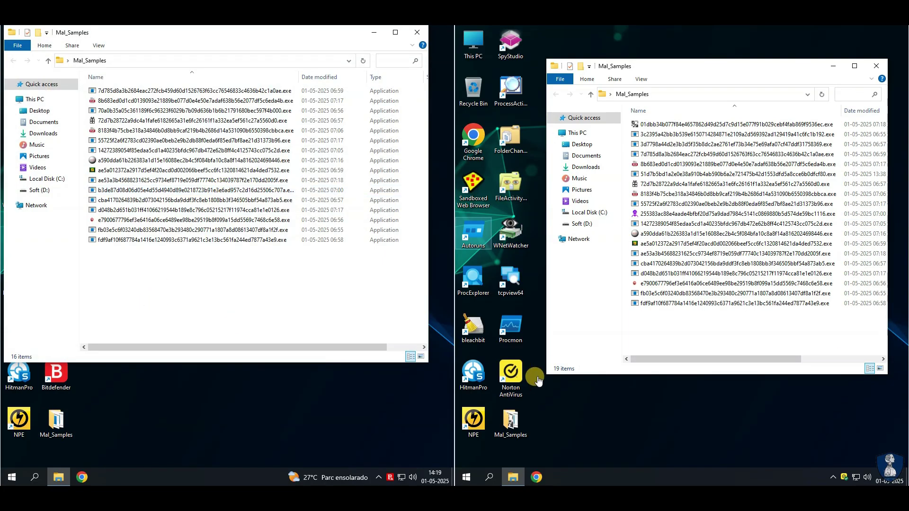
pyautogui.click(873, 67)
# - Reposition and resize the Mal_Samples window on the Bitdefender machine, and open the VirusTotal home page in Chrome
pyautogui.moveTo(197, 32); pyautogui.dragTo(238, 179)
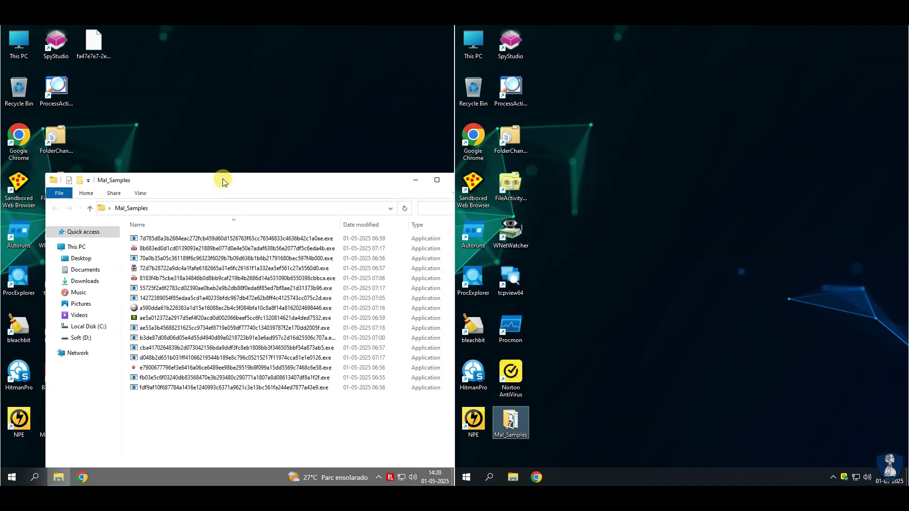
pyautogui.moveTo(43, 173); pyautogui.dragTo(76, 254)
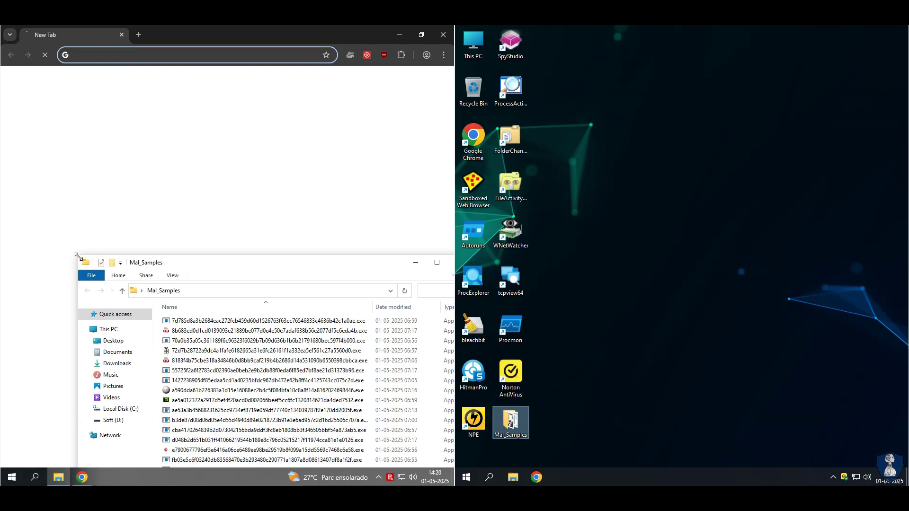
pyautogui.moveTo(182, 260); pyautogui.dragTo(151, 196)
pyautogui.scroll(-1, 286, 271)
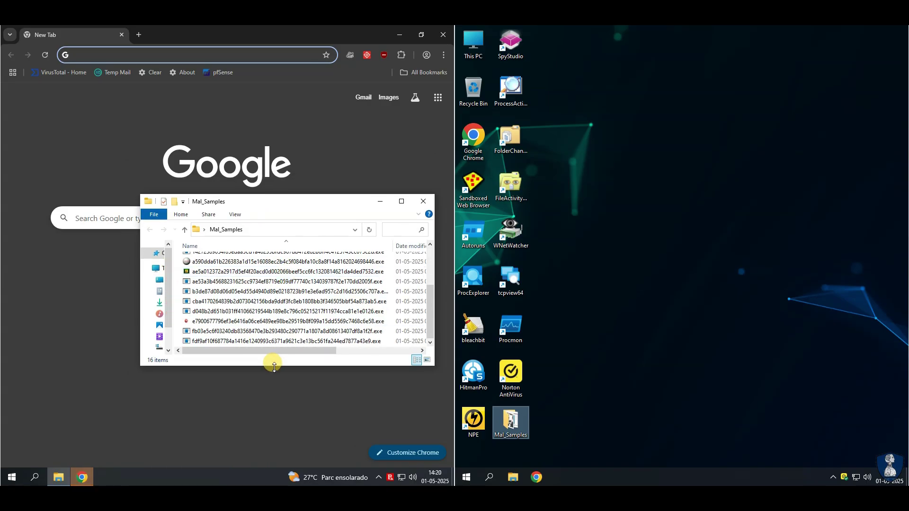
pyautogui.moveTo(270, 365); pyautogui.dragTo(260, 450)
pyautogui.click(138, 200)
pyautogui.click(52, 73)
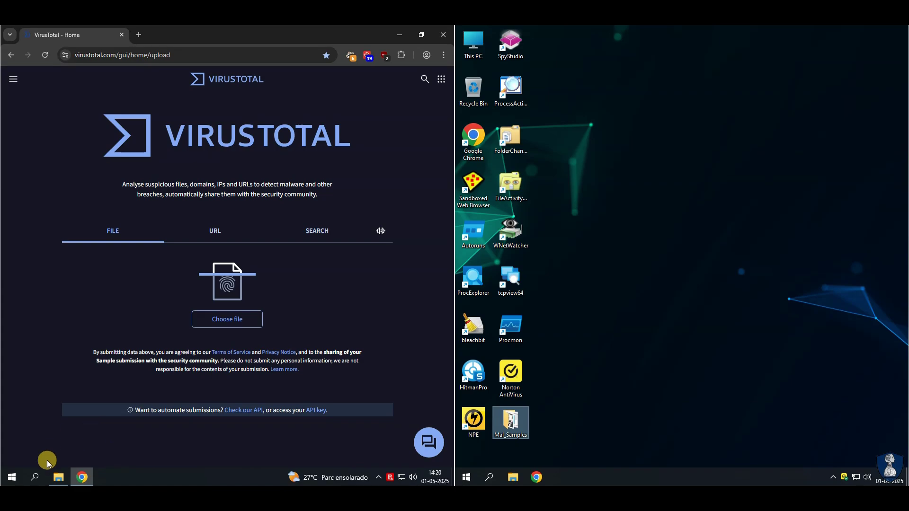
# - Submit the first three Mal_Samples files (7d785d8a, 8b683ed0 and 70a0b35a) to VirusTotal one after another
pyautogui.click(58, 476)
pyautogui.moveTo(204, 260); pyautogui.dragTo(52, 178)
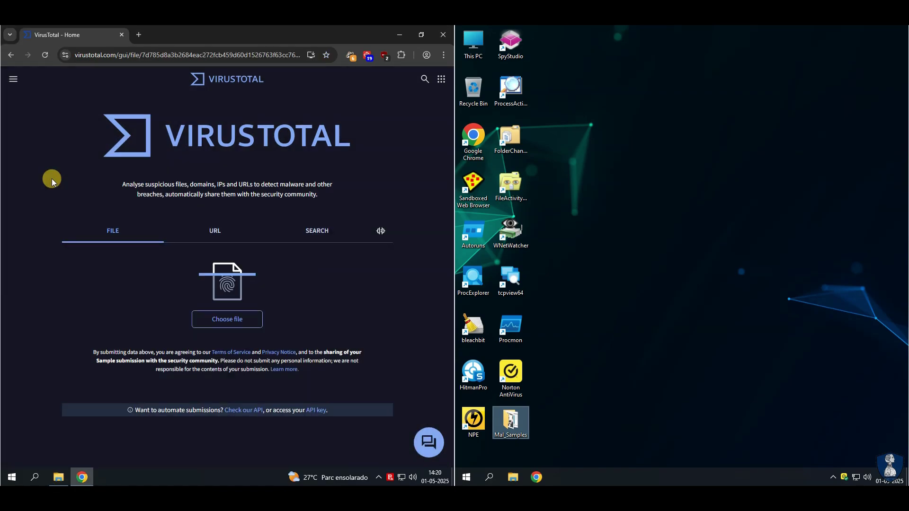
pyautogui.click(58, 476)
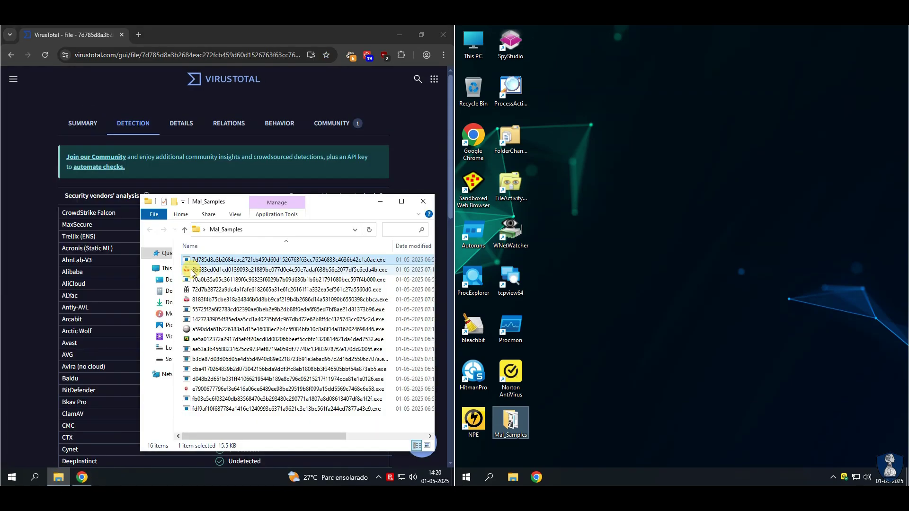
pyautogui.moveTo(192, 269); pyautogui.dragTo(53, 178)
pyautogui.click(58, 477)
pyautogui.click(197, 280)
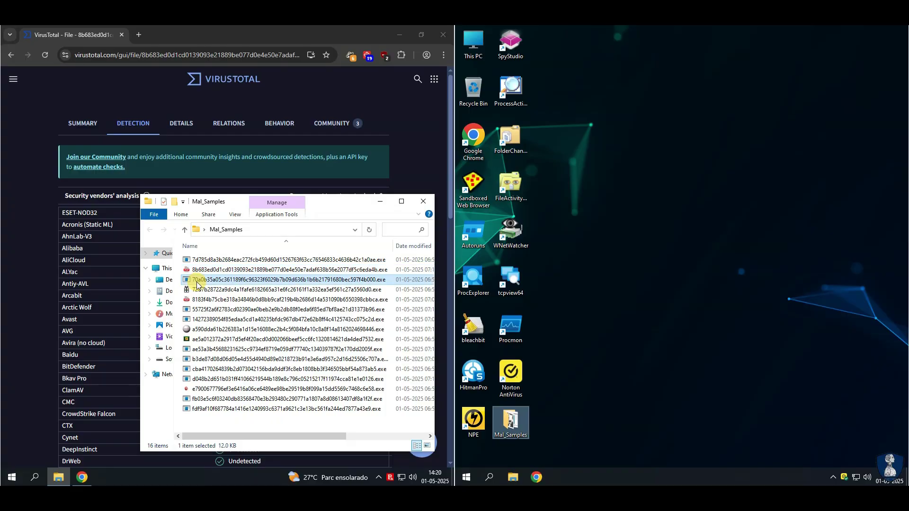
pyautogui.moveTo(197, 282); pyautogui.dragTo(82, 254)
pyautogui.click(58, 477)
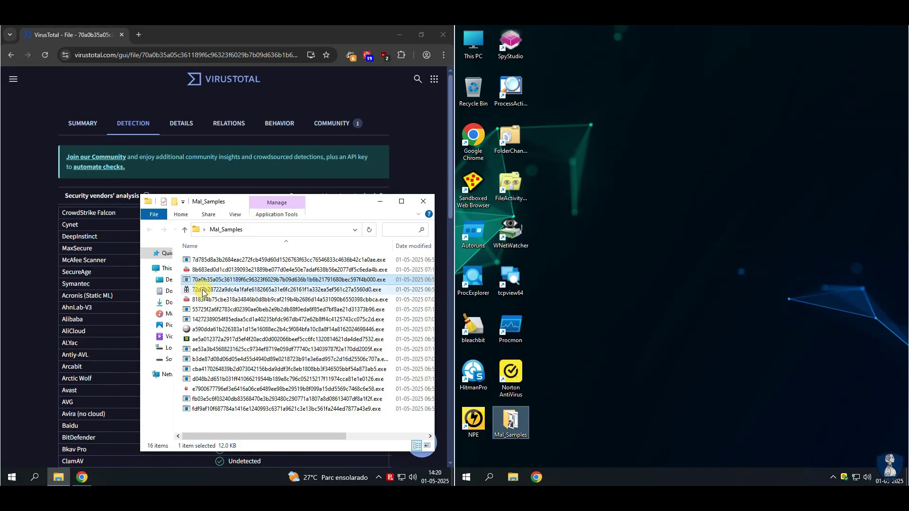
# - Submit the samples starting with 72d7b287, 8183f4b7 and 55725f2a to VirusTotal one after another
pyautogui.moveTo(202, 290); pyautogui.dragTo(59, 254)
pyautogui.click(58, 476)
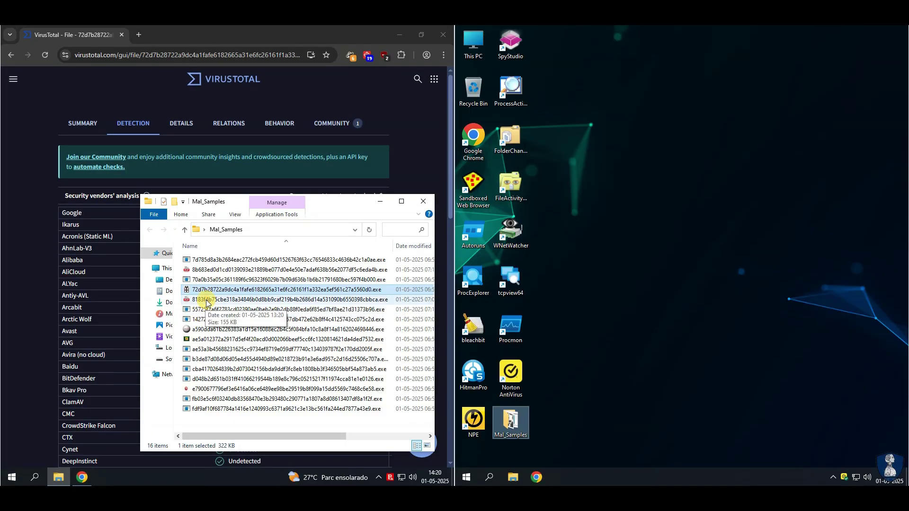
pyautogui.moveTo(206, 303); pyautogui.dragTo(79, 247)
pyautogui.click(58, 477)
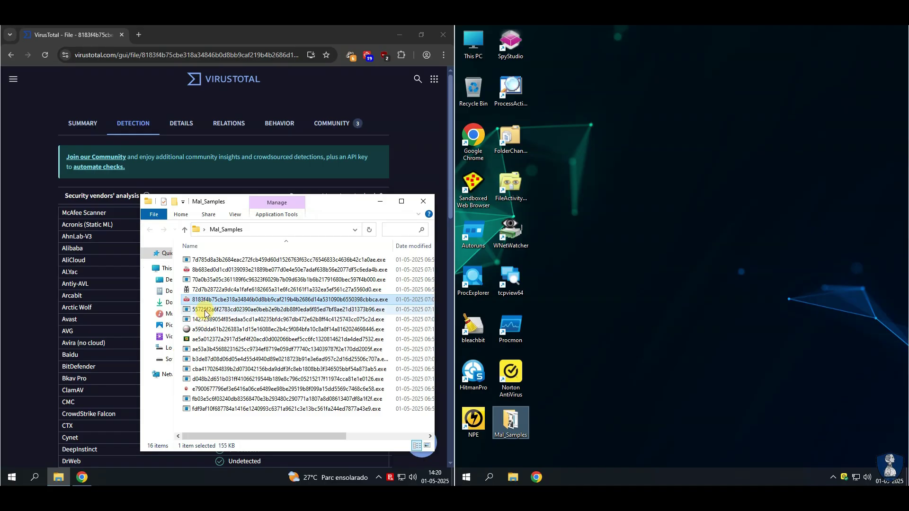
pyautogui.moveTo(205, 310); pyautogui.dragTo(67, 230)
pyautogui.click(58, 476)
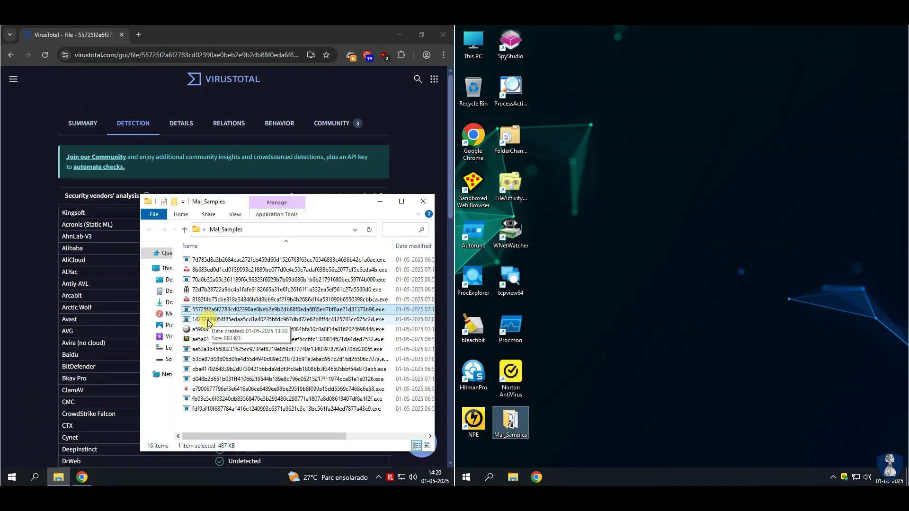
# - Submit the samples starting with 14272389, a590dda6 and ae5a0123 to VirusTotal one after another
pyautogui.moveTo(207, 323); pyautogui.dragTo(82, 249)
pyautogui.click(58, 477)
pyautogui.moveTo(205, 330); pyautogui.dragTo(69, 270)
pyautogui.click(58, 476)
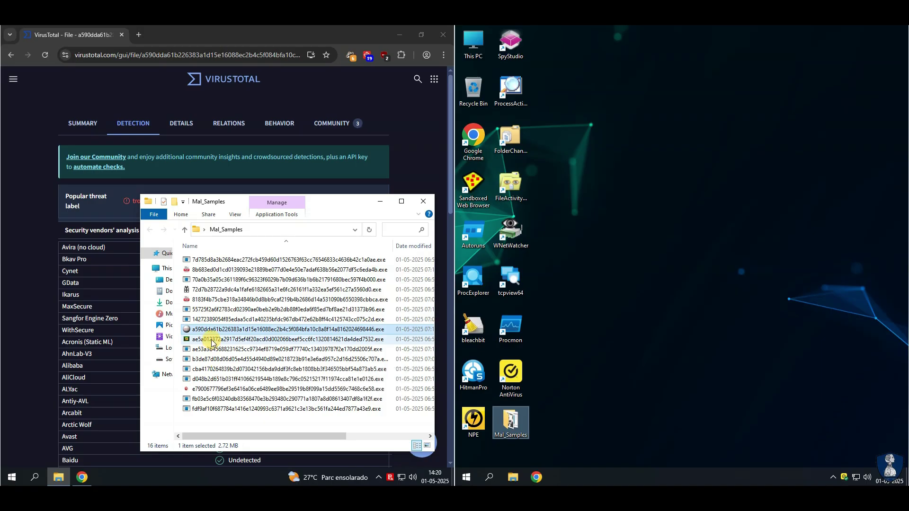
pyautogui.moveTo(211, 340); pyautogui.dragTo(35, 324)
pyautogui.click(58, 476)
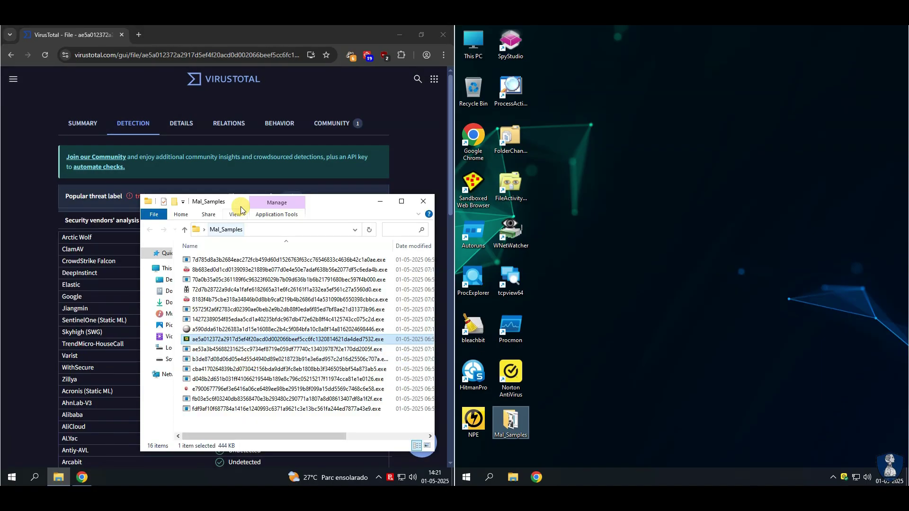
# - Move and shrink the Mal_Samples window to uncover the detection list, and submit the sample starting with ae53a3b4 to VirusTotal
pyautogui.moveTo(241, 195); pyautogui.dragTo(237, 109)
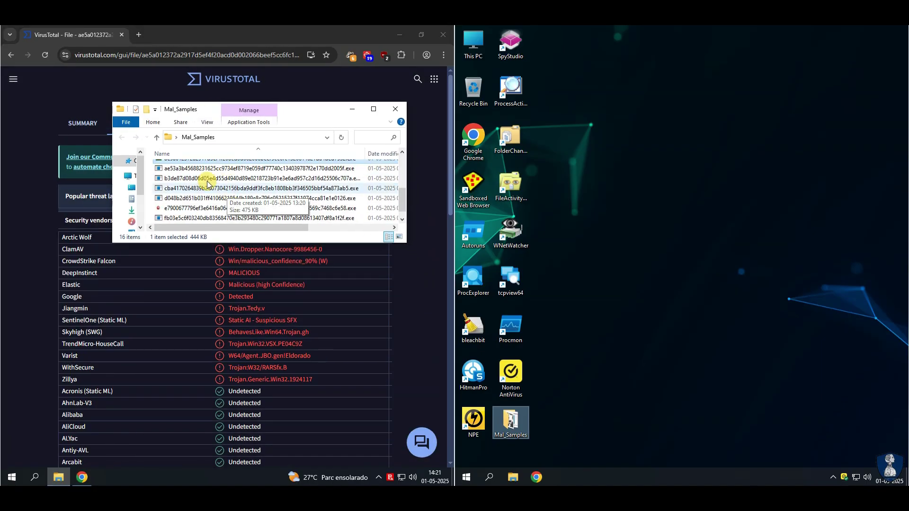
pyautogui.moveTo(208, 182); pyautogui.dragTo(63, 238)
pyautogui.click(58, 477)
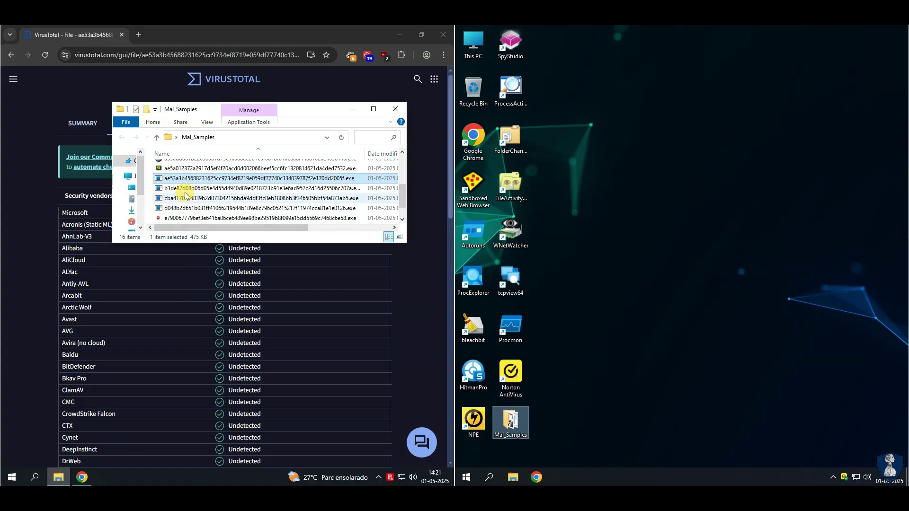
# - Submit the samples starting with b3de87d0, cba41702 and d048b2d6 to VirusTotal one after another
pyautogui.moveTo(184, 192); pyautogui.dragTo(66, 242)
pyautogui.click(58, 476)
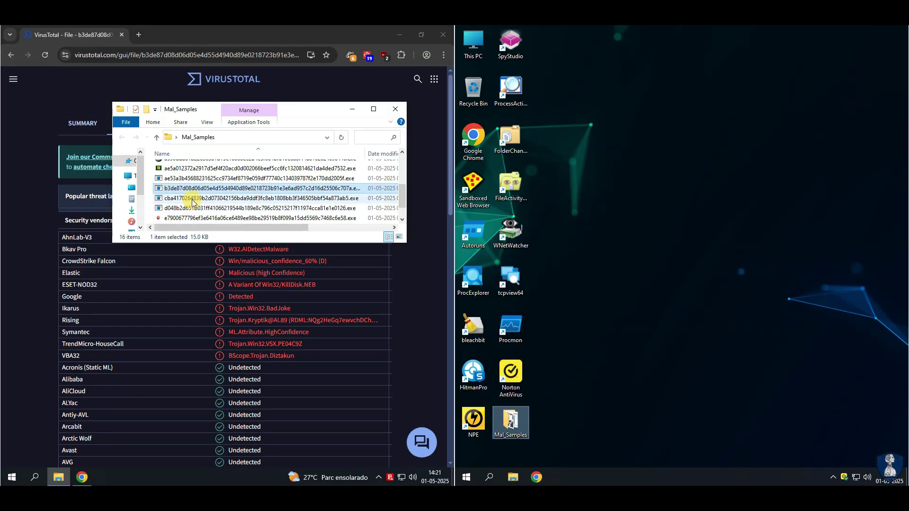
pyautogui.moveTo(191, 202); pyautogui.dragTo(71, 259)
pyautogui.click(58, 477)
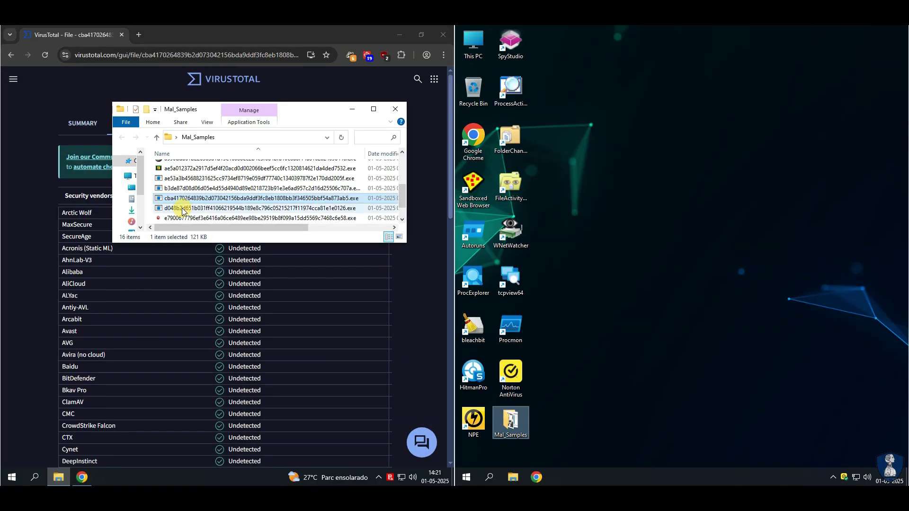
pyautogui.moveTo(182, 212); pyautogui.dragTo(54, 243)
pyautogui.click(58, 477)
# - Submit the last three samples, starting with e7900677, fb03e5c6 and fdf9af10, to VirusTotal one after another
pyautogui.moveTo(184, 218); pyautogui.dragTo(41, 256)
pyautogui.click(58, 477)
pyautogui.scroll(-1, 242, 189)
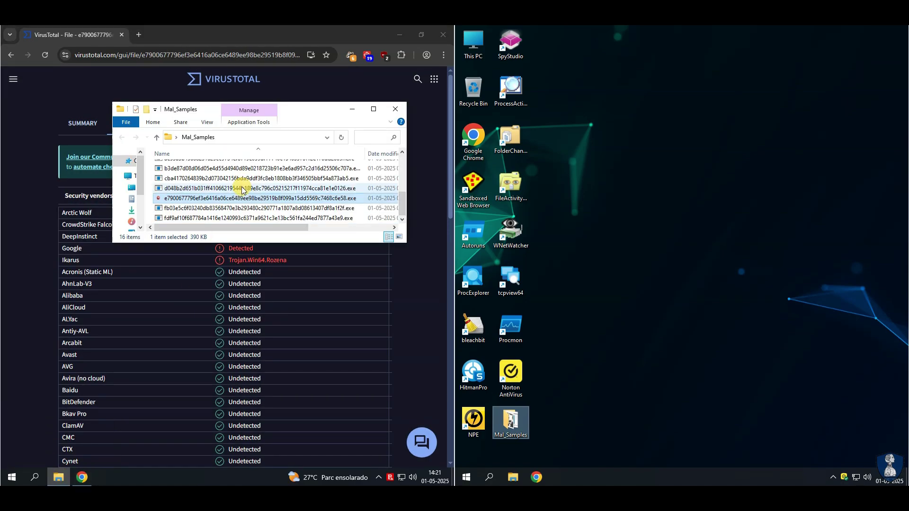
pyautogui.moveTo(213, 207); pyautogui.dragTo(89, 226)
pyautogui.click(58, 476)
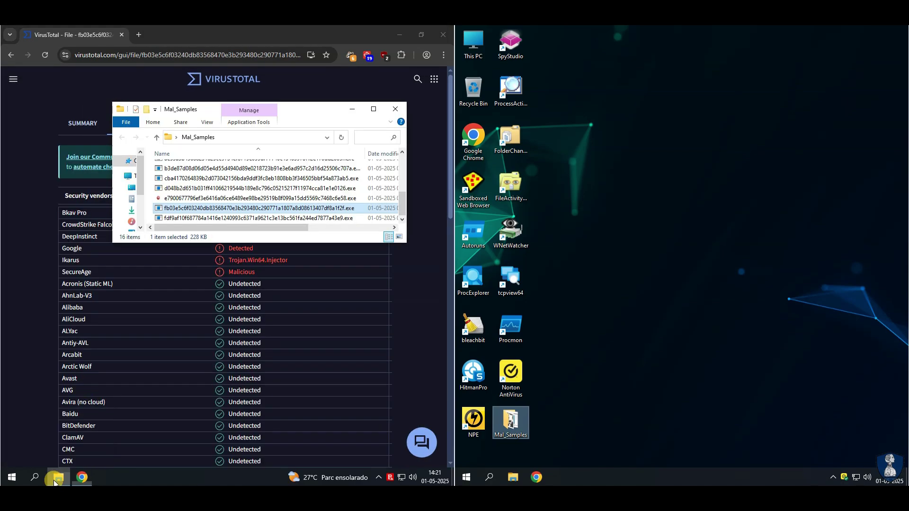
pyautogui.moveTo(233, 219); pyautogui.dragTo(62, 228)
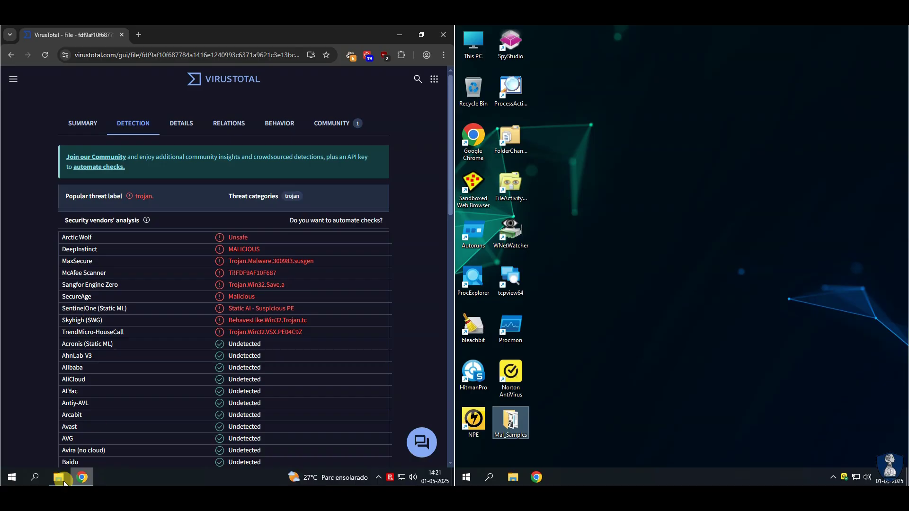
# - Enlarge the Mal_Samples window to show the full list of samples, and close it
pyautogui.click(59, 477)
pyautogui.moveTo(333, 242); pyautogui.dragTo(327, 353)
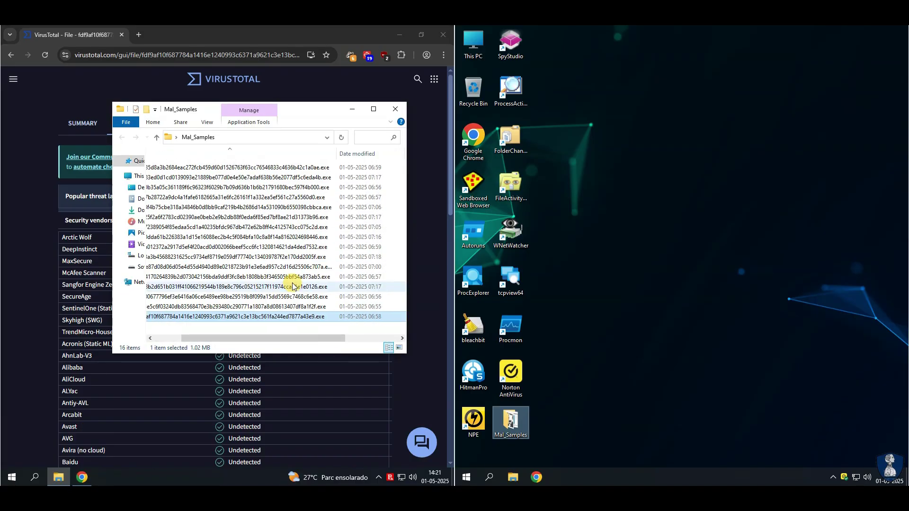
pyautogui.click(391, 110)
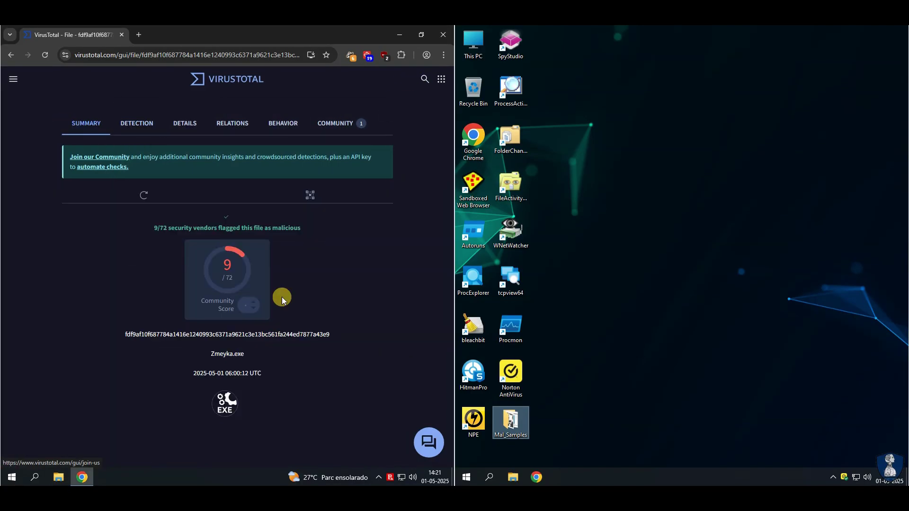
# - Examine the security vendors' detections for the sample starting with fdf9af10 on VirusTotal
pyautogui.click(145, 124)
pyautogui.scroll(-10, 360, 267)
pyautogui.scroll(10, 359, 267)
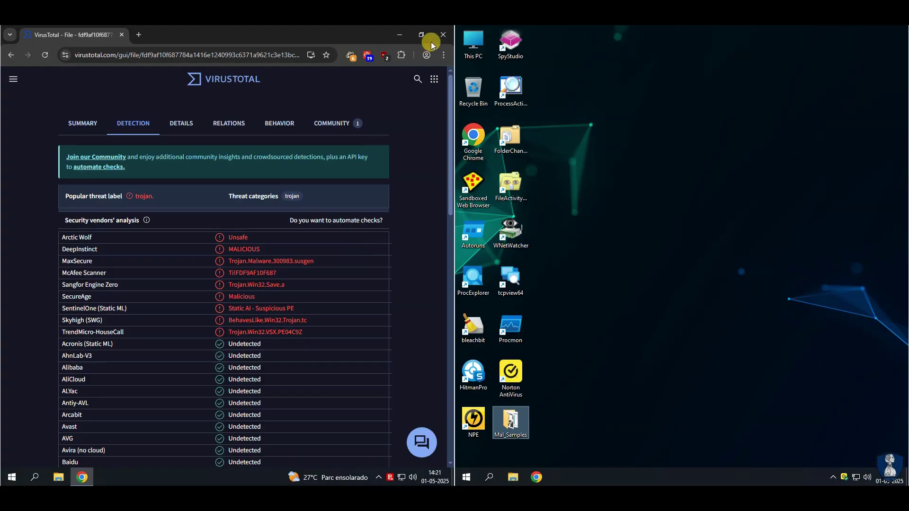
# - Close the browser and shut down both the Bitdefender and the Norton test machines
pyautogui.click(443, 34)
pyautogui.rightClick(13, 481)
pyautogui.moveTo(88, 446)
pyautogui.click(158, 429)
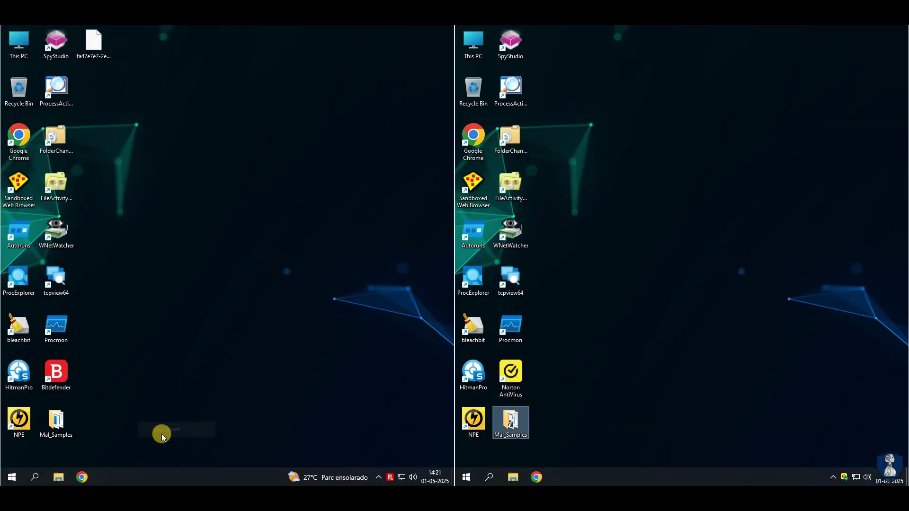
pyautogui.press('super+x')
pyautogui.moveTo(506, 447)
pyautogui.click(625, 428)
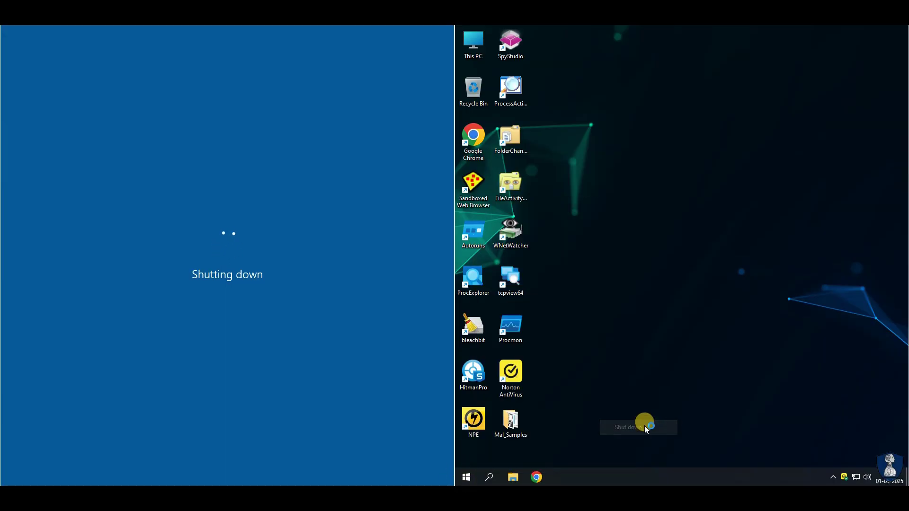